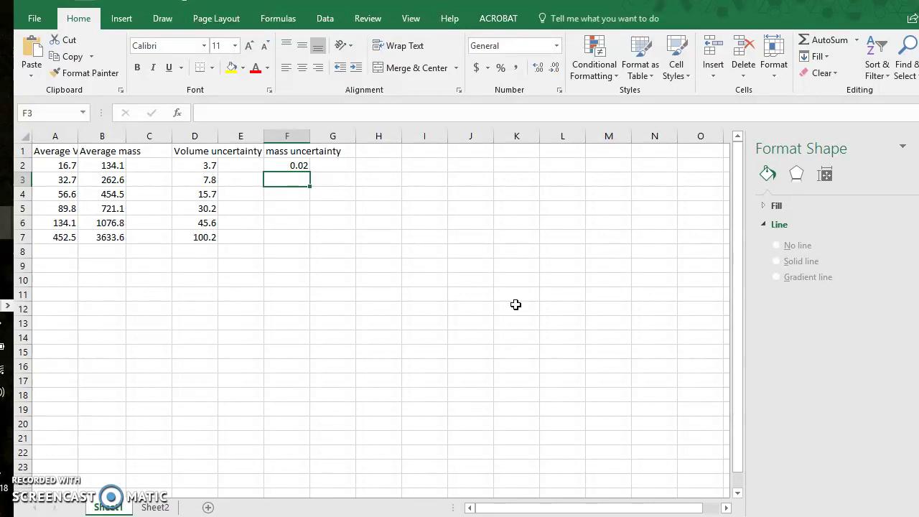
Review the Average Volume values in column A and the mass formulas in column B.
click(59, 152)
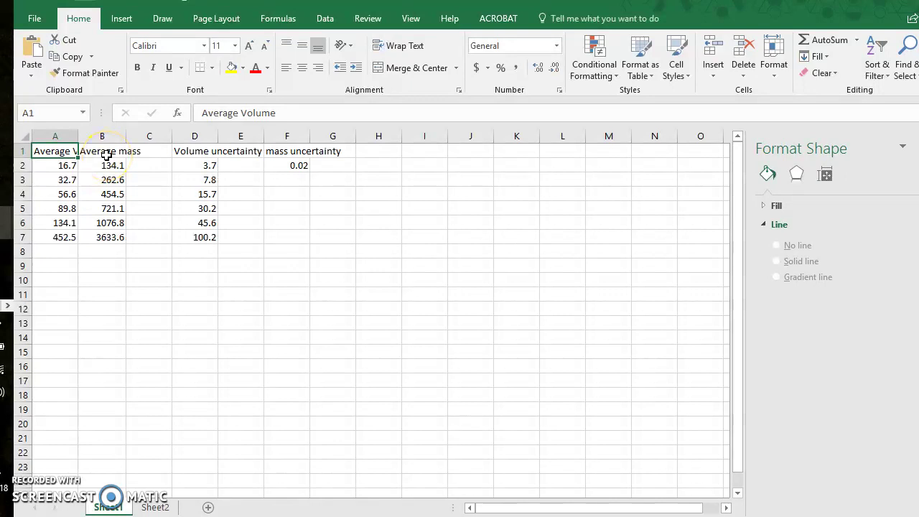
click(62, 168)
click(64, 181)
click(62, 195)
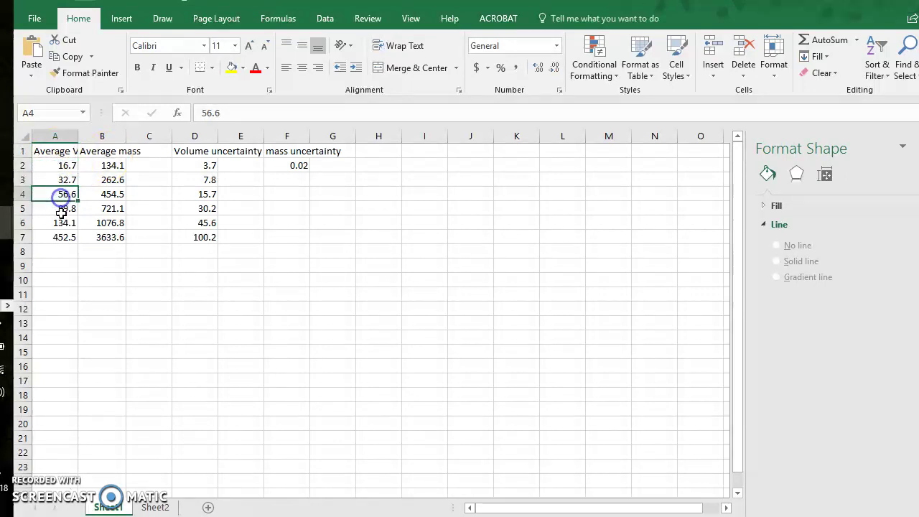
click(63, 208)
click(62, 249)
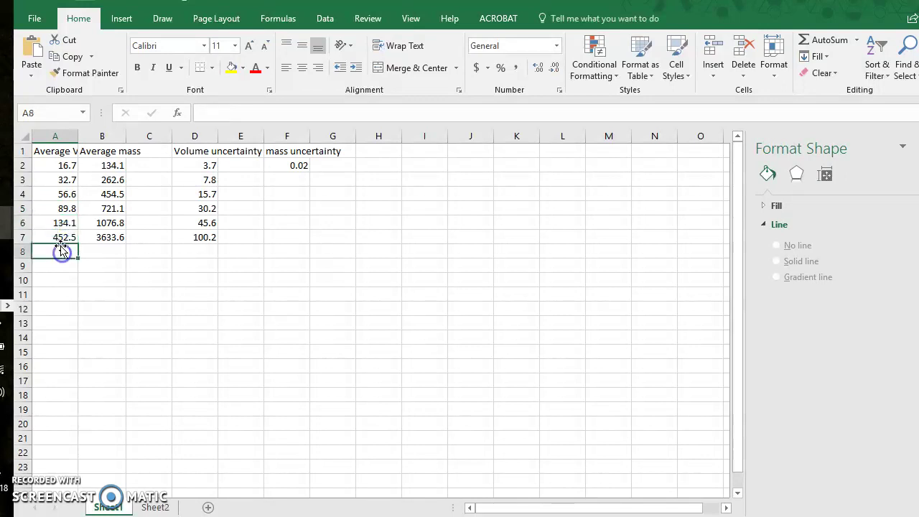
click(101, 152)
click(117, 166)
click(117, 180)
click(117, 195)
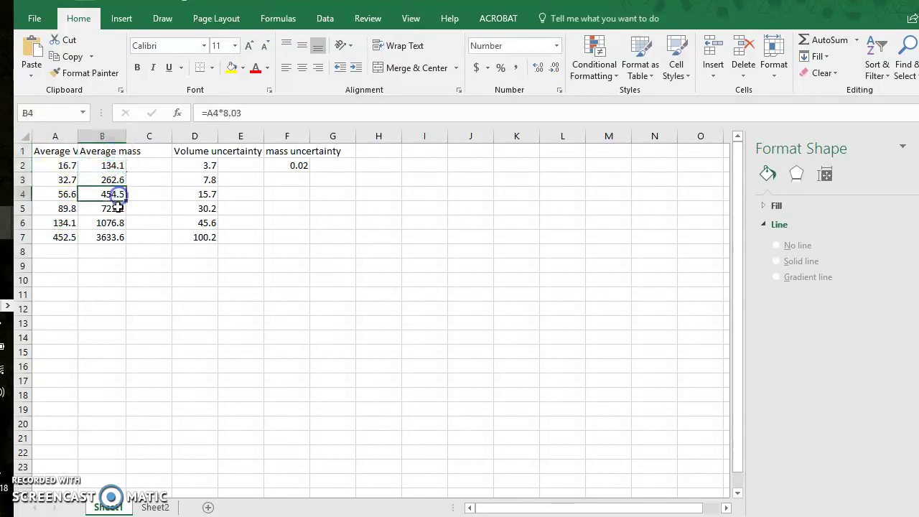
click(115, 209)
click(116, 223)
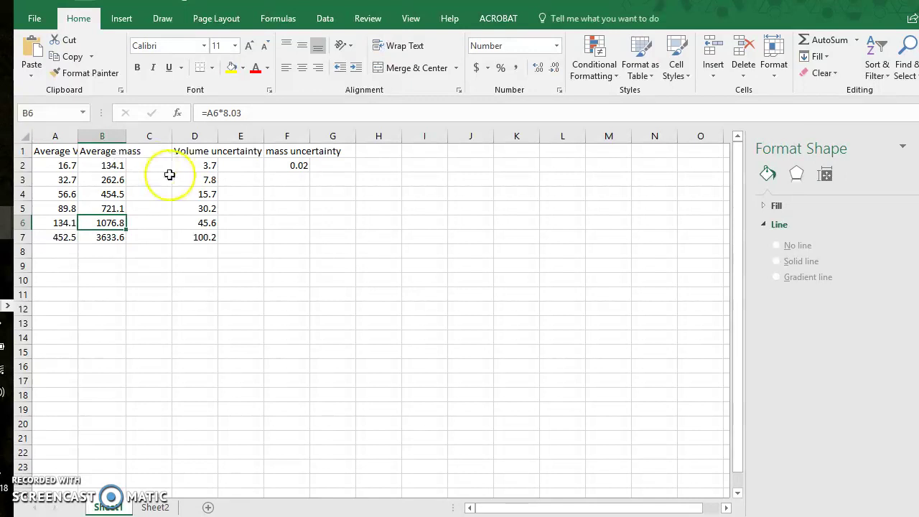
Check the Volume uncertainty values and the 0.02 mass uncertainty.
click(195, 150)
click(195, 166)
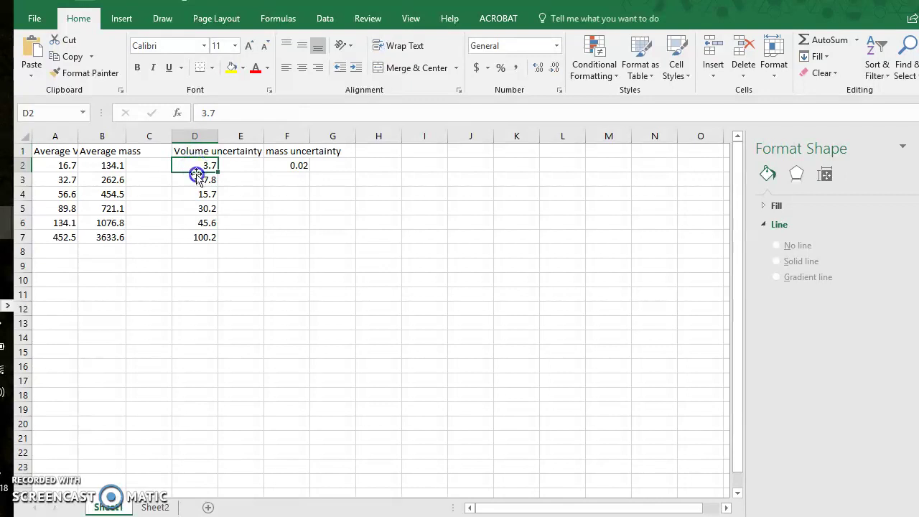
click(196, 179)
click(195, 193)
click(193, 209)
click(194, 238)
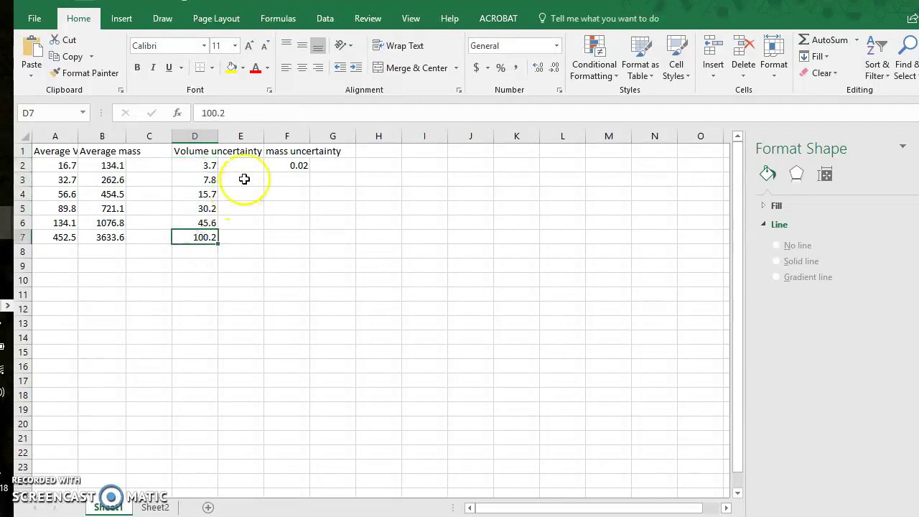
click(299, 165)
click(283, 167)
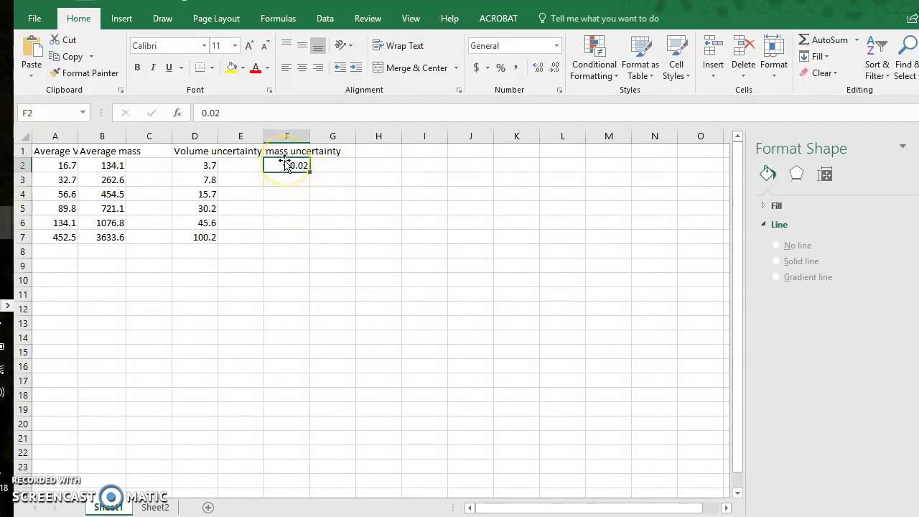
Insert a blank markers-only scatter chart and place it right of the data.
click(286, 295)
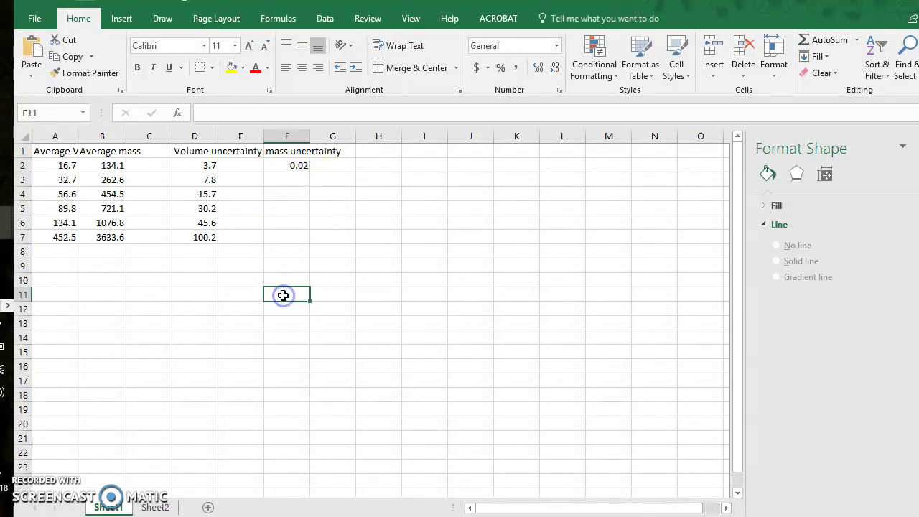
click(119, 20)
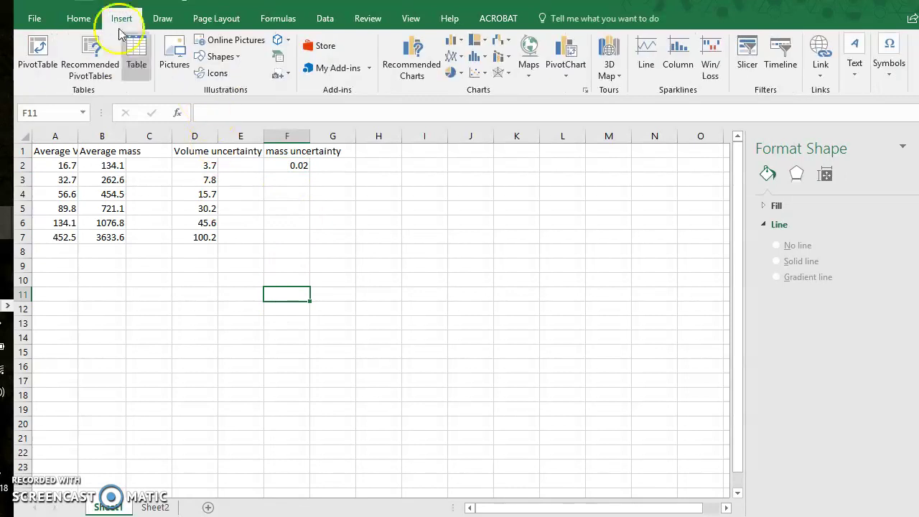
click(479, 73)
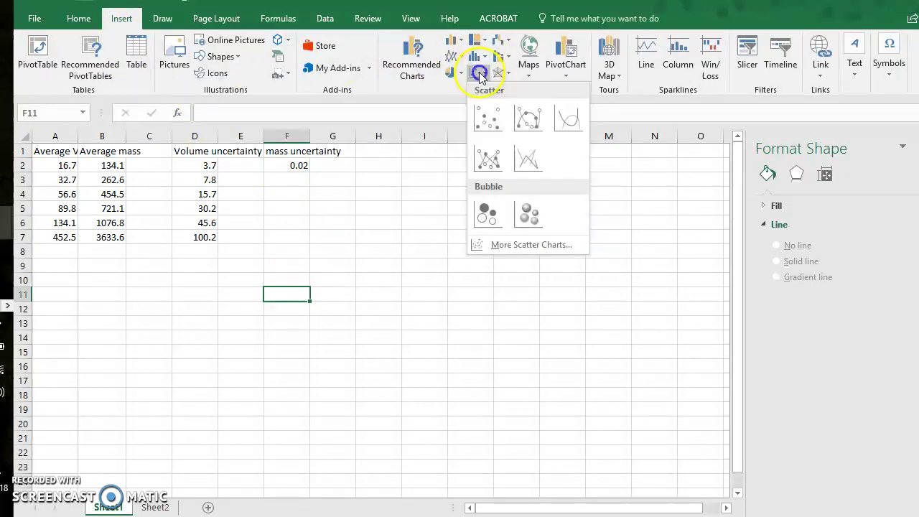
click(481, 108)
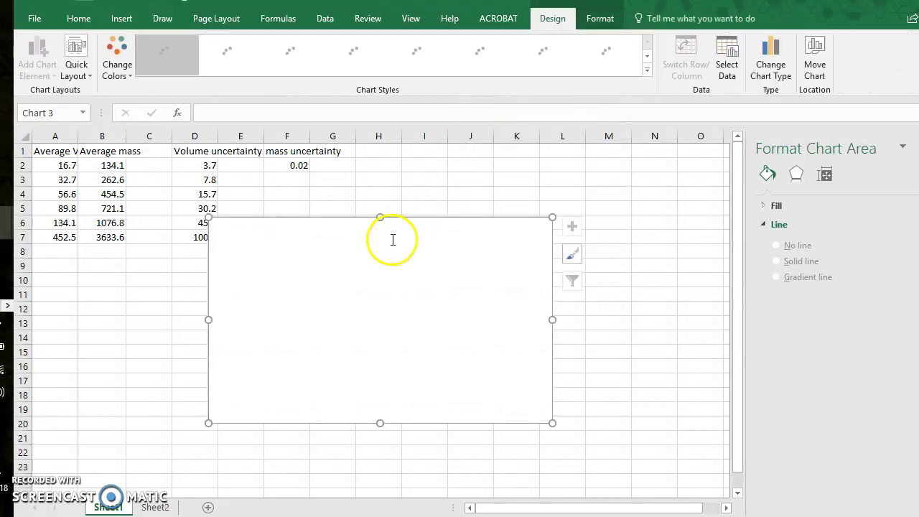
drag(431, 231, 520, 217)
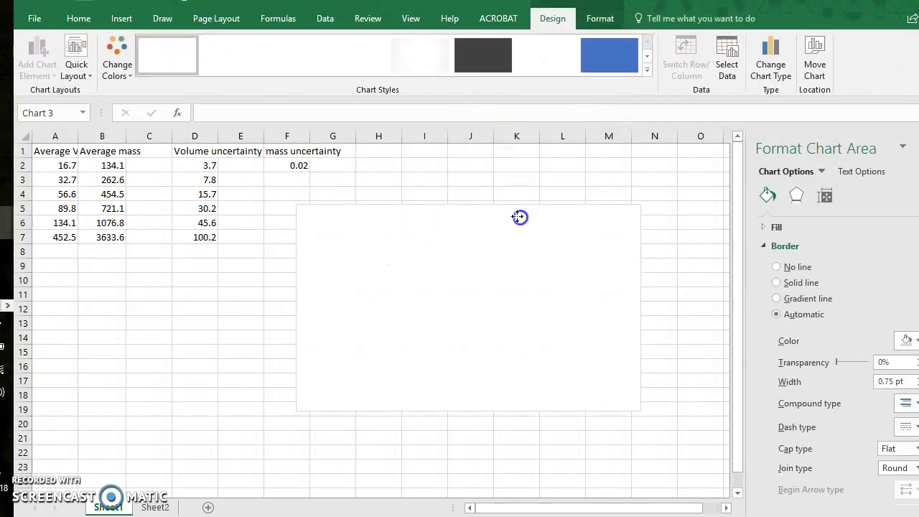
In the chart's data source, start a new series named 'Ball Bearing Density'.
right_click(502, 259)
click(545, 360)
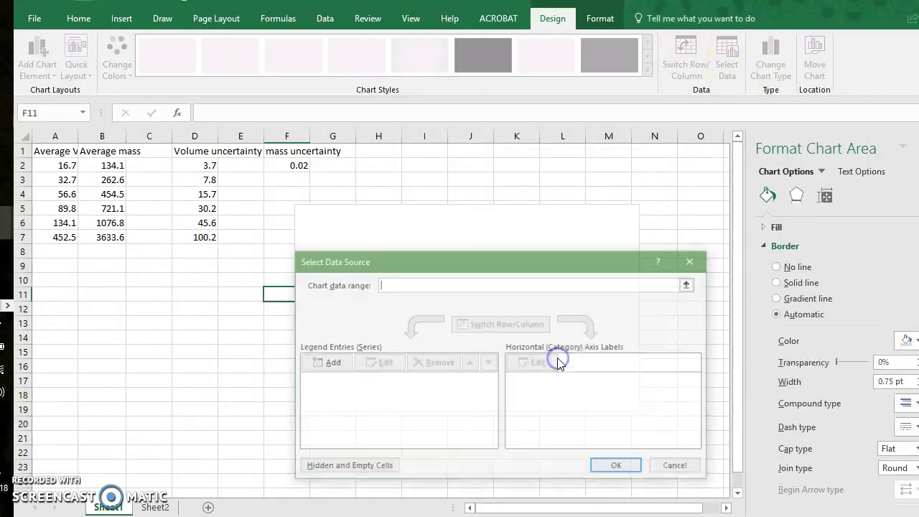
click(324, 363)
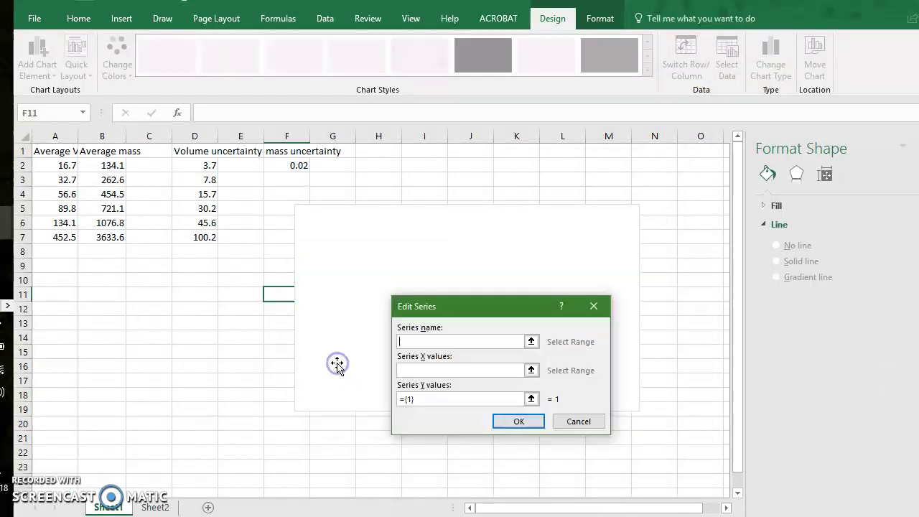
click(579, 423)
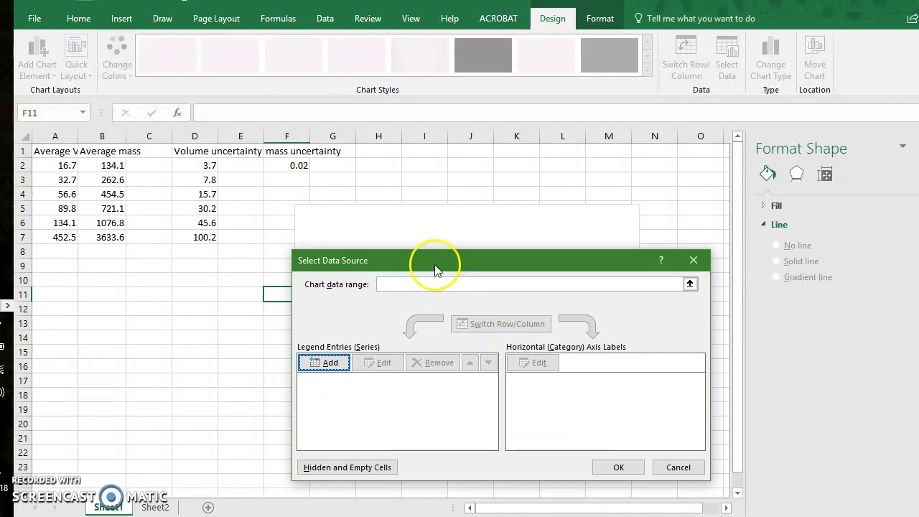
drag(435, 259, 481, 173)
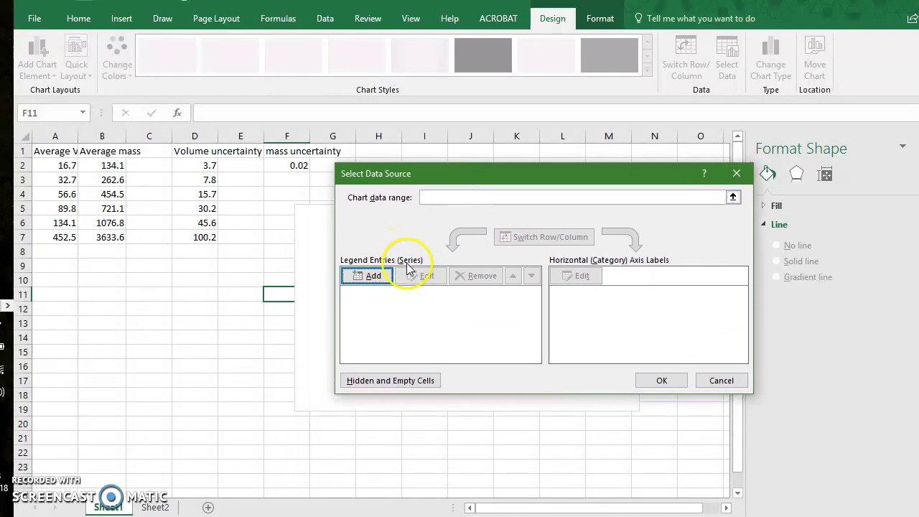
click(365, 277)
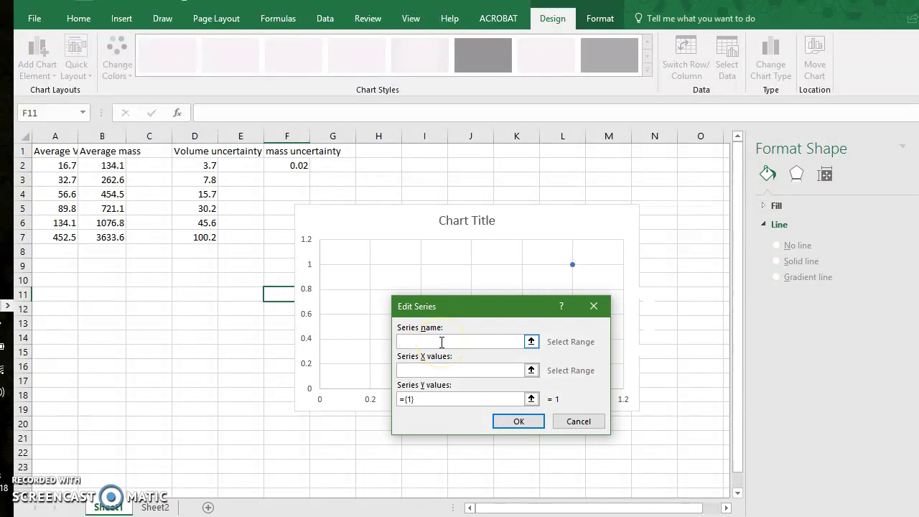
text(Ball Bearing Density)
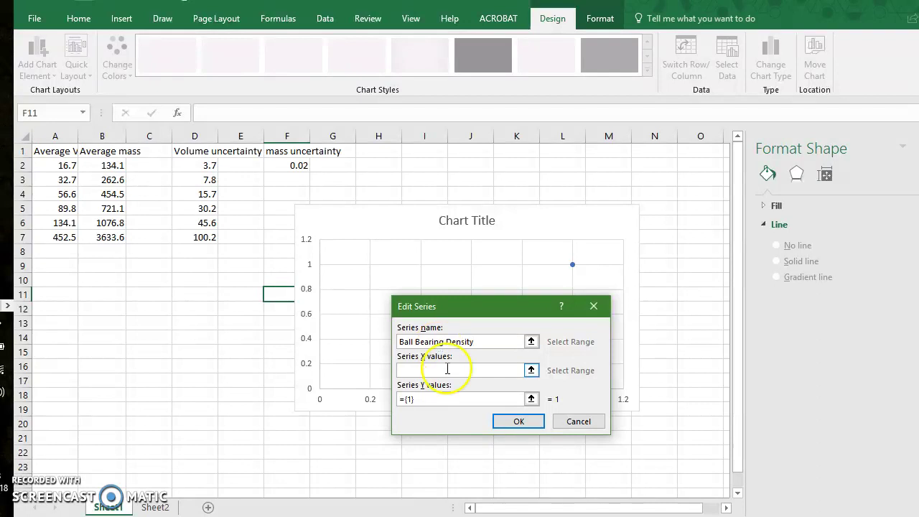
click(443, 368)
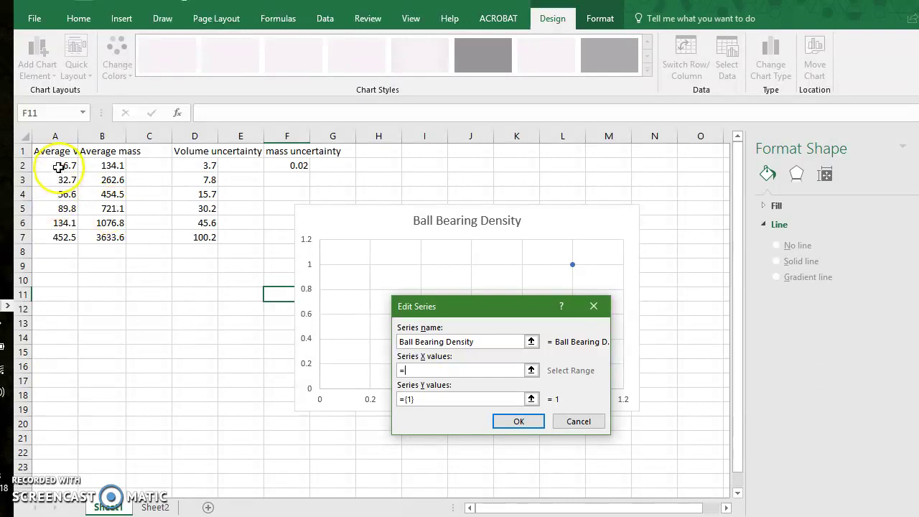
Set the series X values to A2:A7 and Y values to B2:B7, and apply.
drag(51, 168, 47, 236)
click(427, 399)
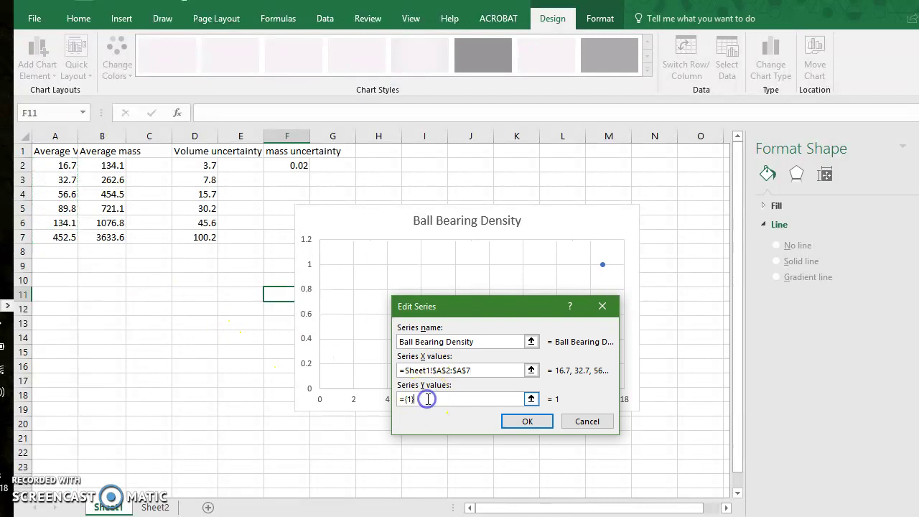
key(BackSpace)
key(BackSpace)
key(BackSpace)
click(407, 400)
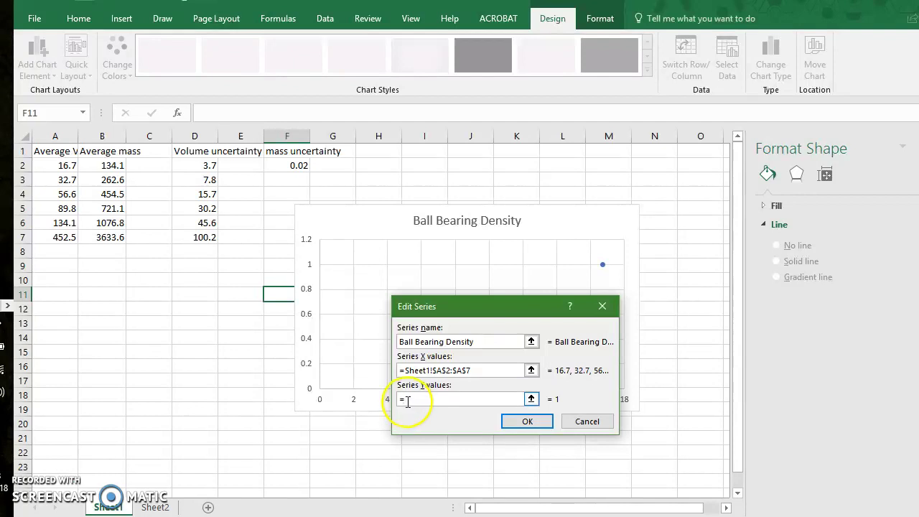
click(108, 164)
drag(107, 165, 113, 237)
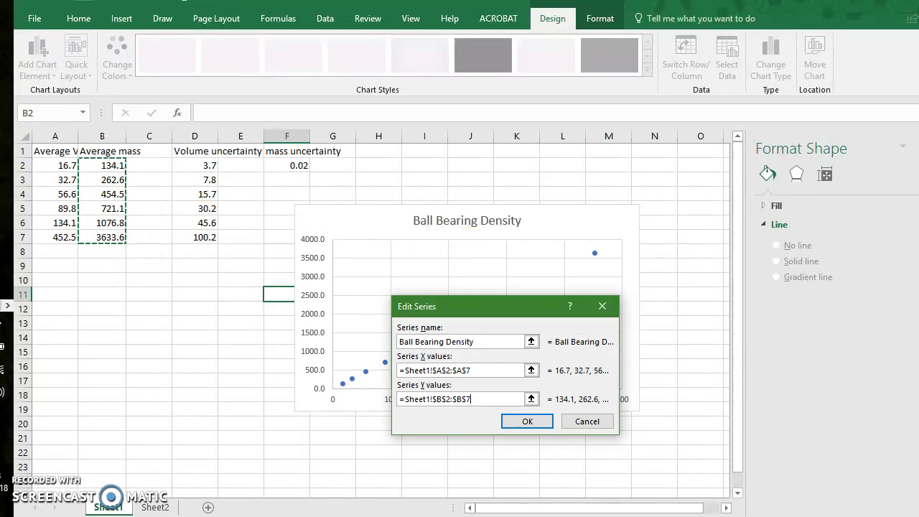
click(528, 422)
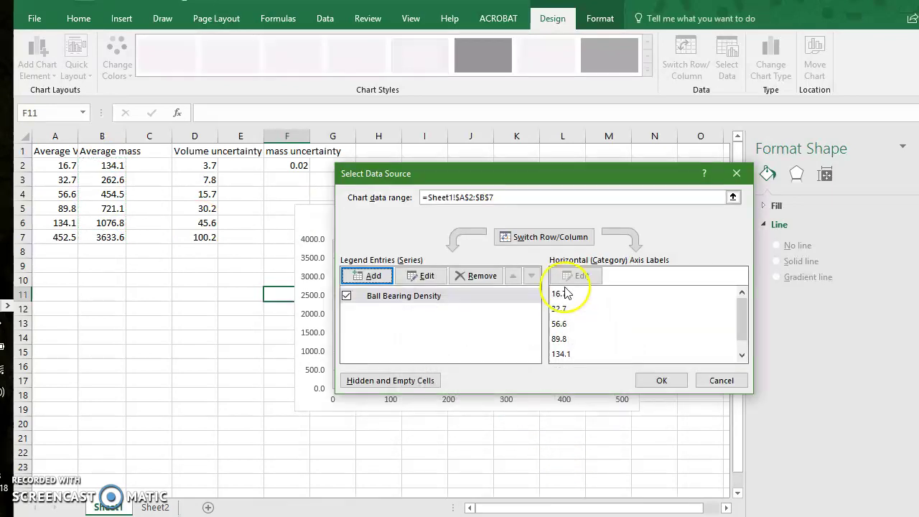
click(674, 382)
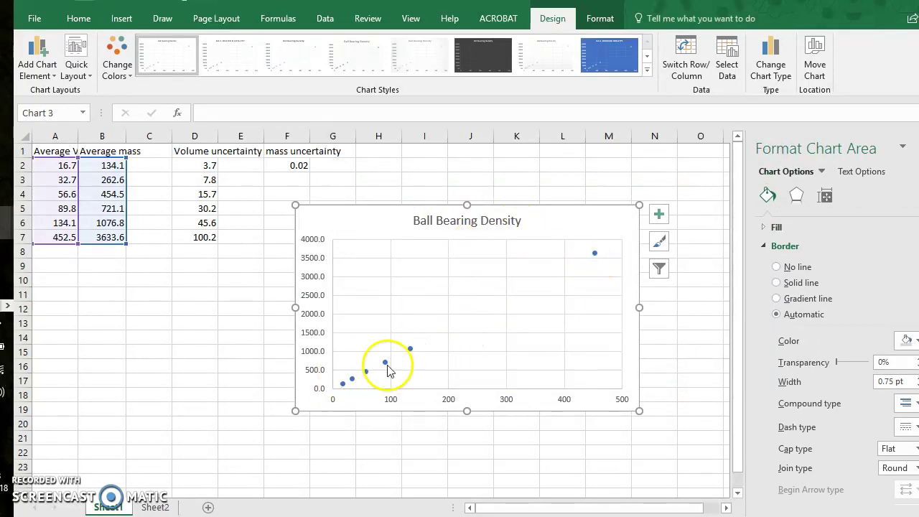
Add axis titles and label the horizontal axis 'Volume (mm^3)'.
click(655, 217)
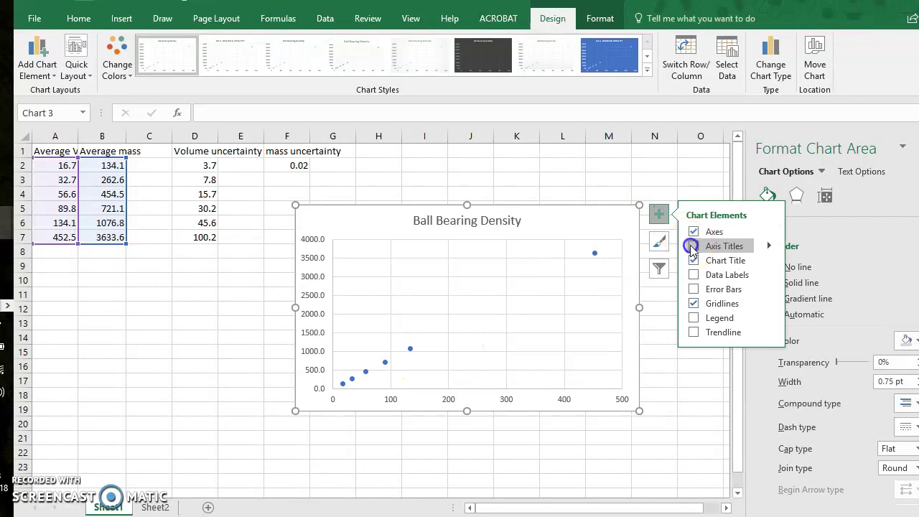
click(694, 245)
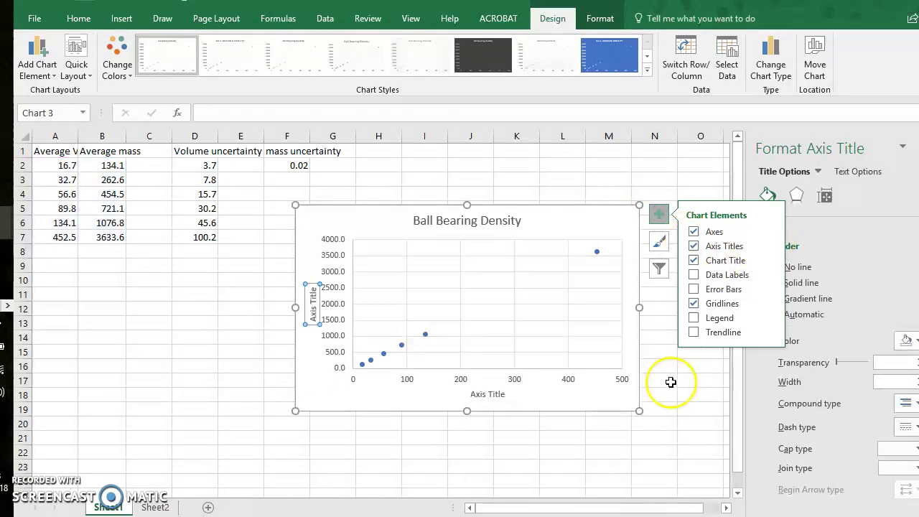
click(489, 395)
triple_click(489, 395)
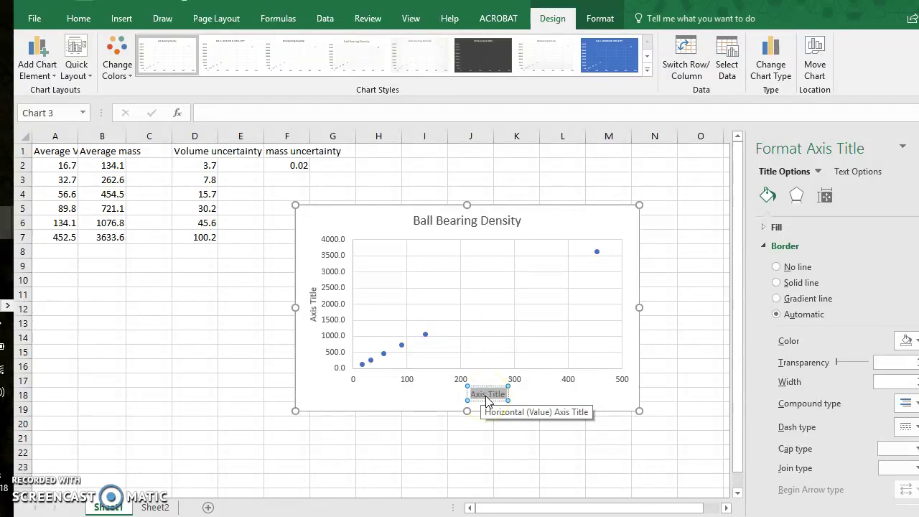
text(Volume ()
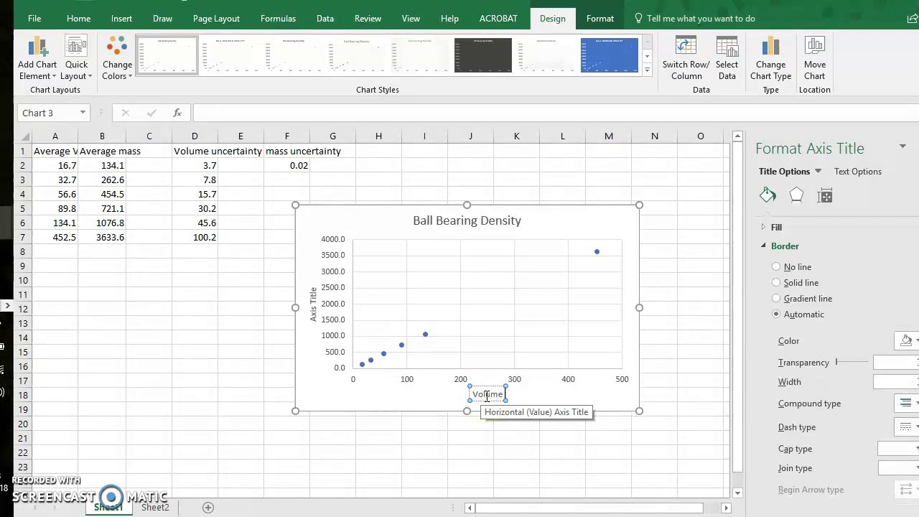
text(mm)
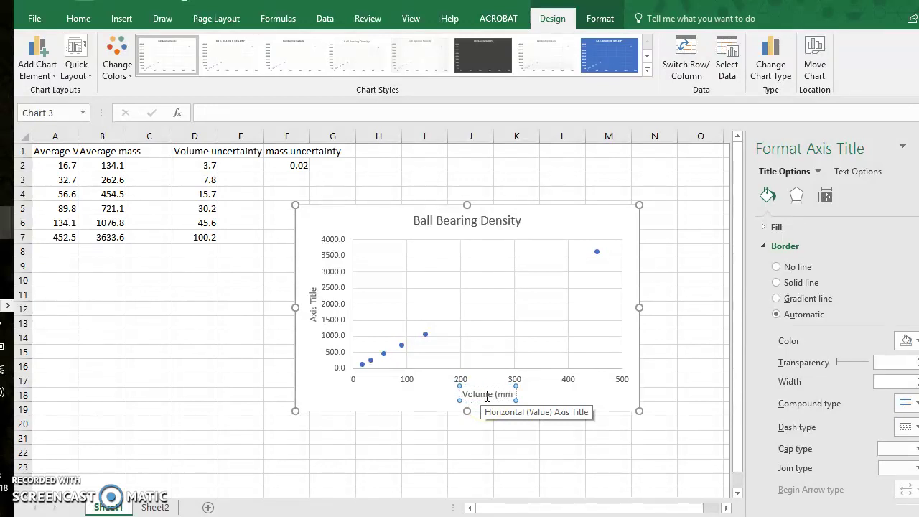
text(^3)
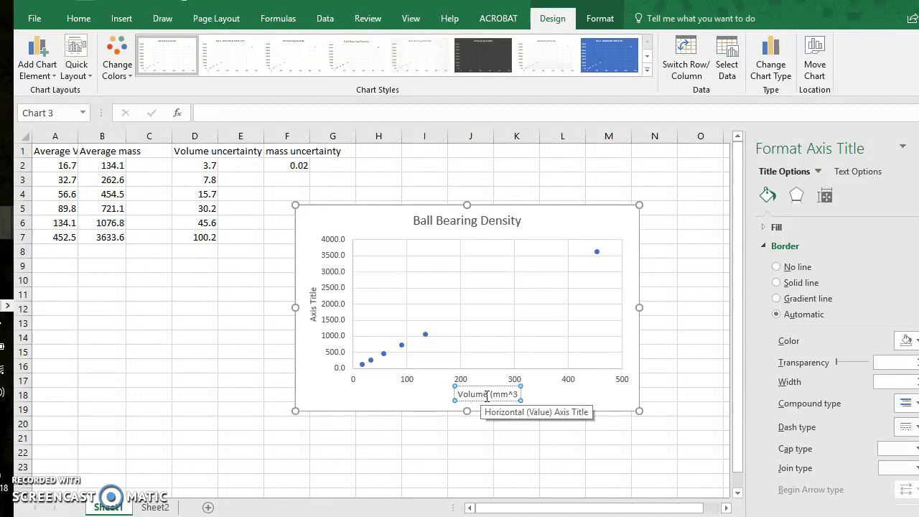
text())
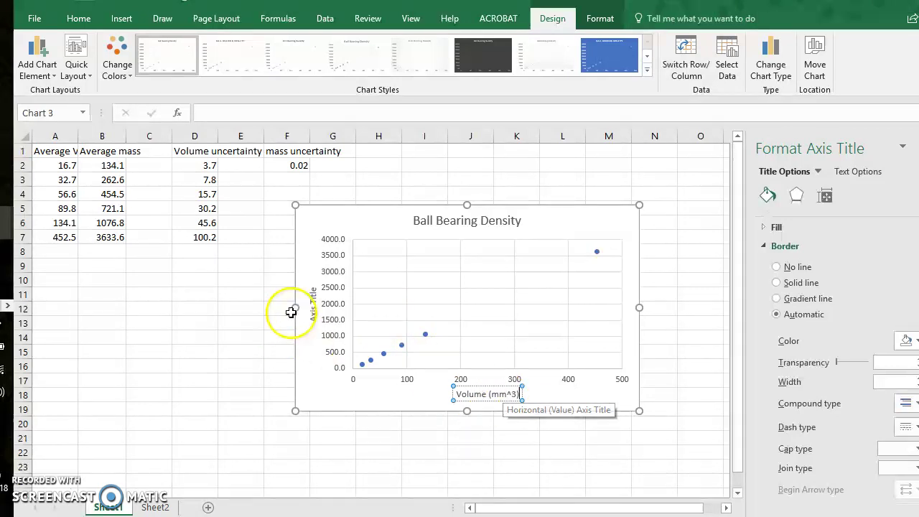
Title the vertical axis 'Average Mass (mg)' and prefix the horizontal title with 'Average'.
click(312, 314)
triple_click(312, 313)
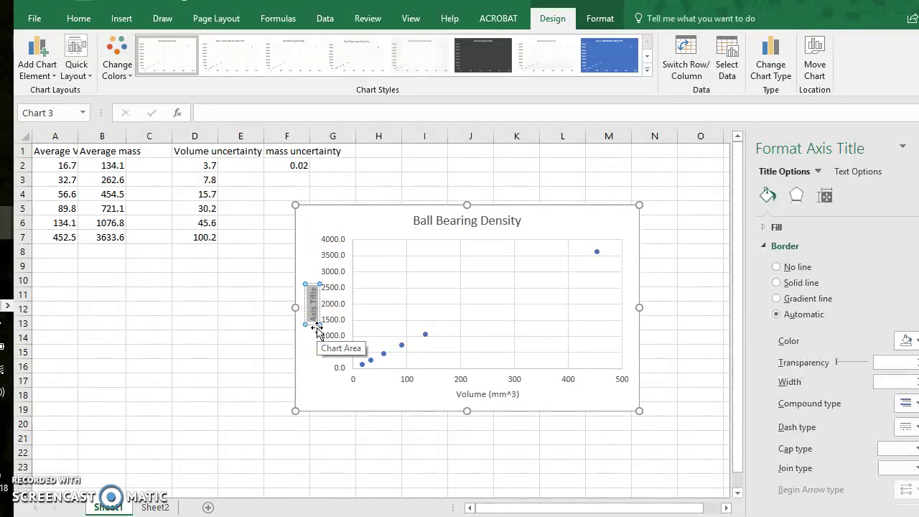
text(Ave)
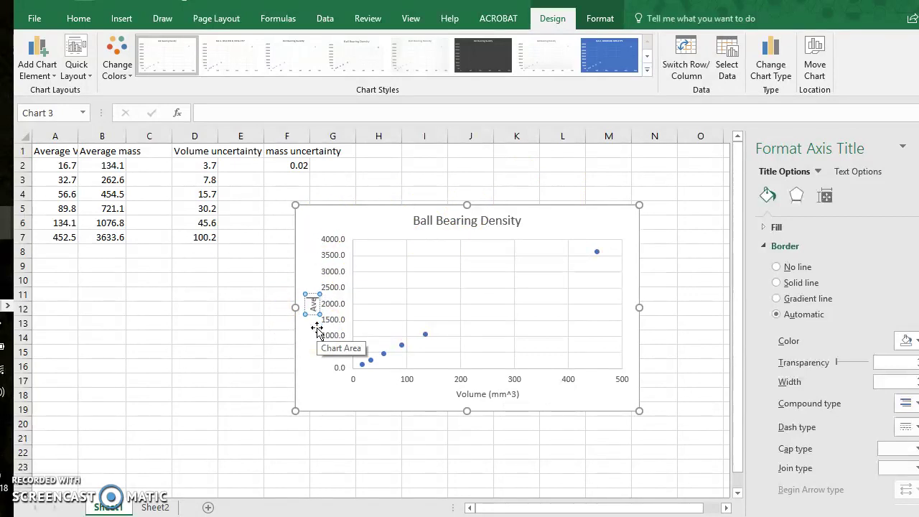
text(rage Mass)
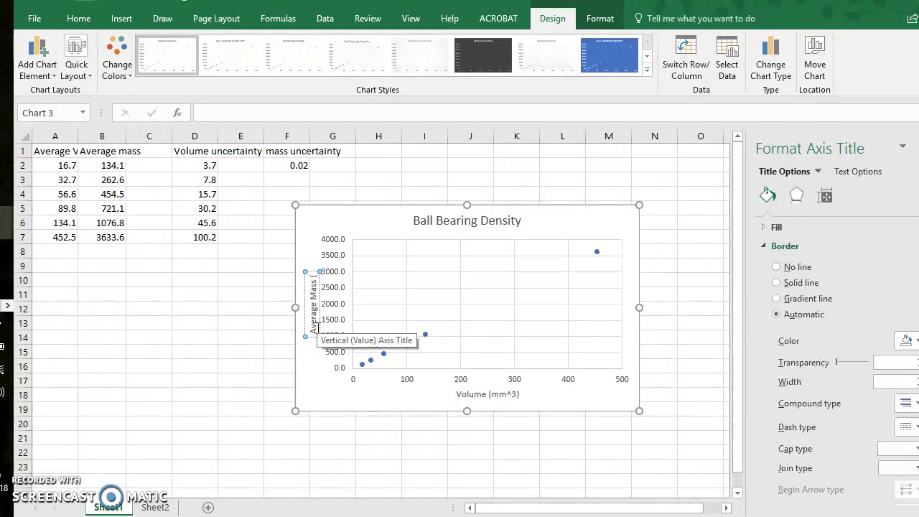
text( (mg))
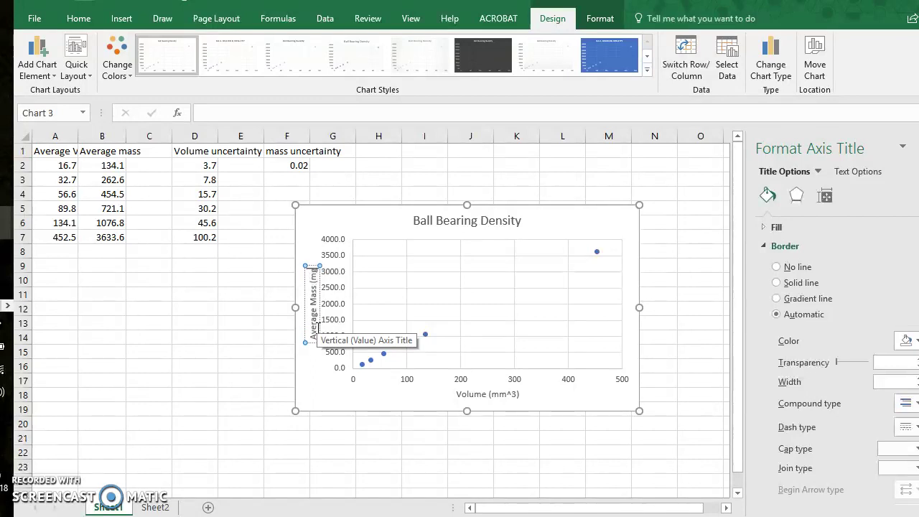
click(480, 390)
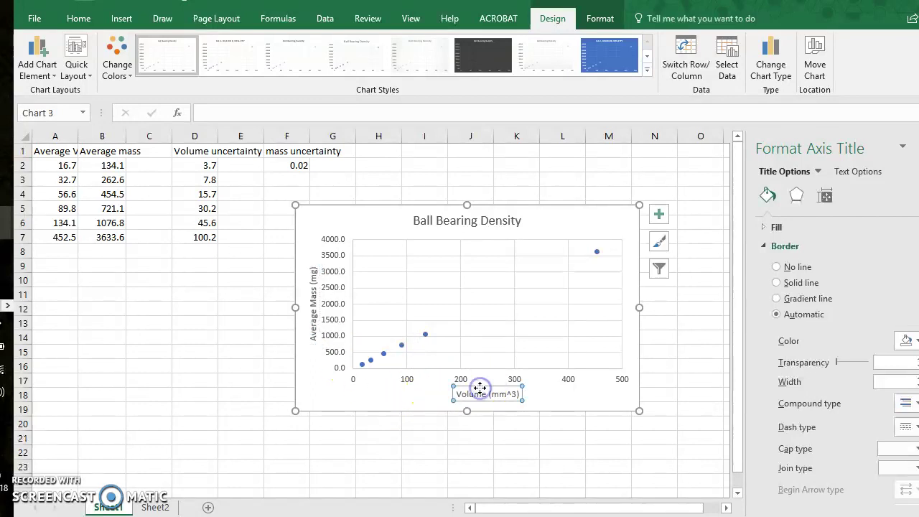
click(460, 394)
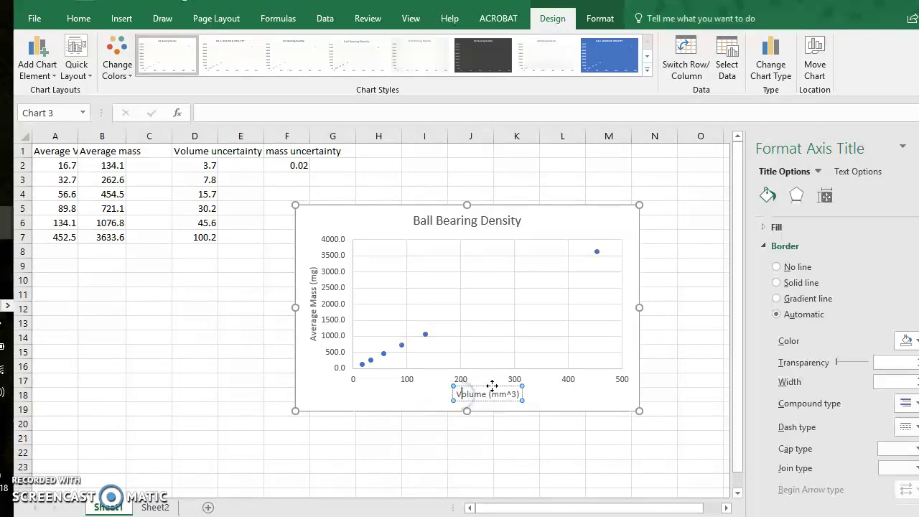
text(Average)
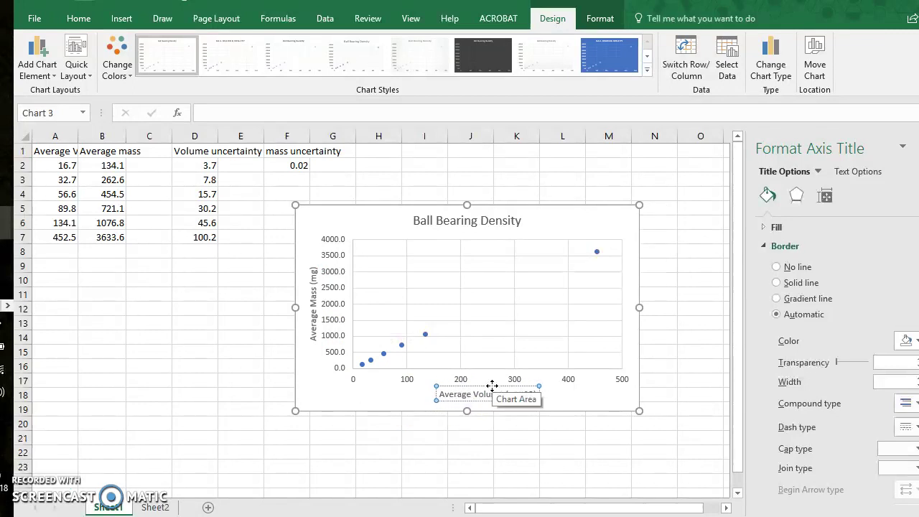
click(636, 215)
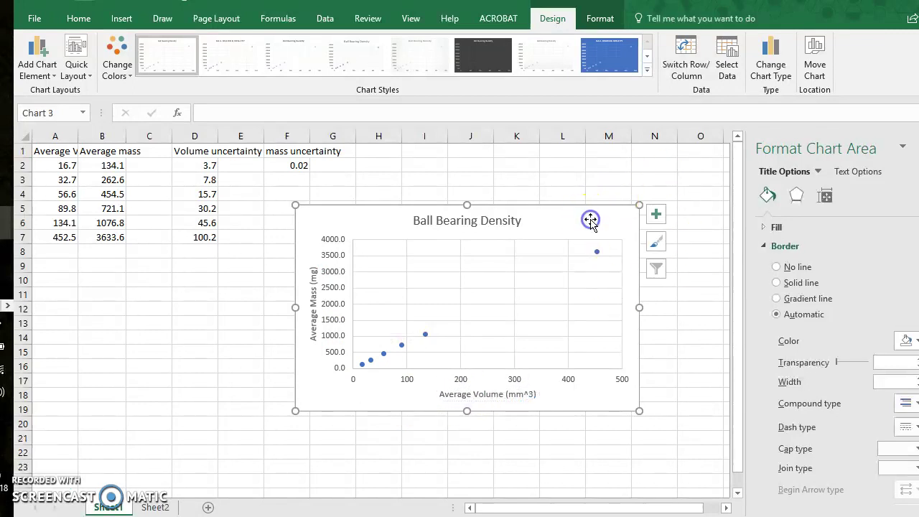
Add a linear trendline, display its equation y = 8.03x, and move the label beside the title.
click(659, 215)
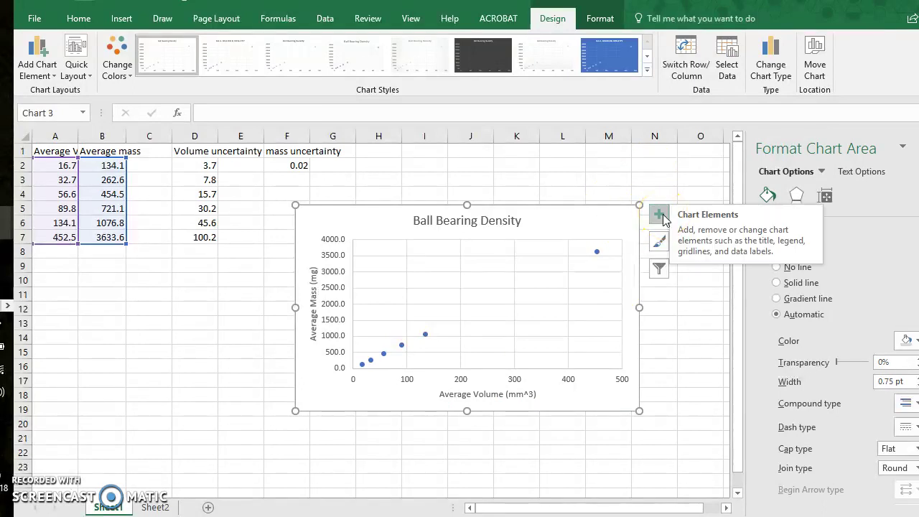
click(663, 218)
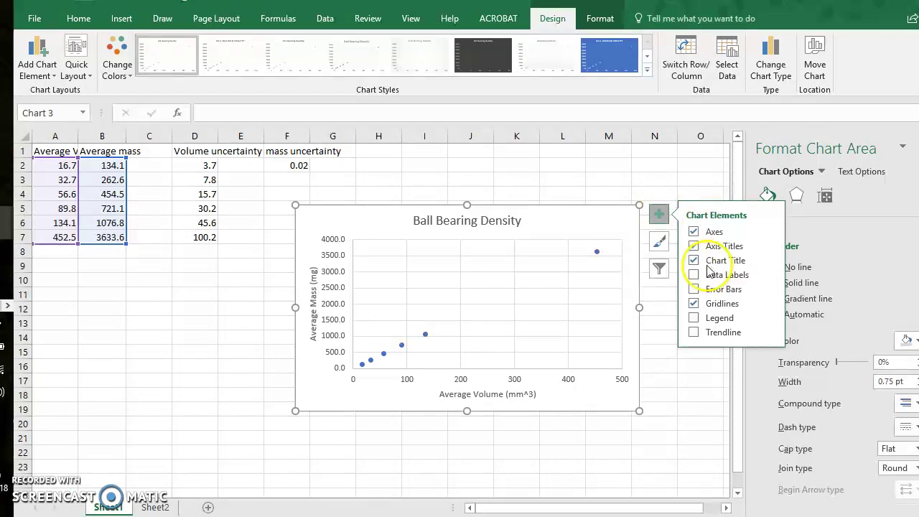
click(694, 332)
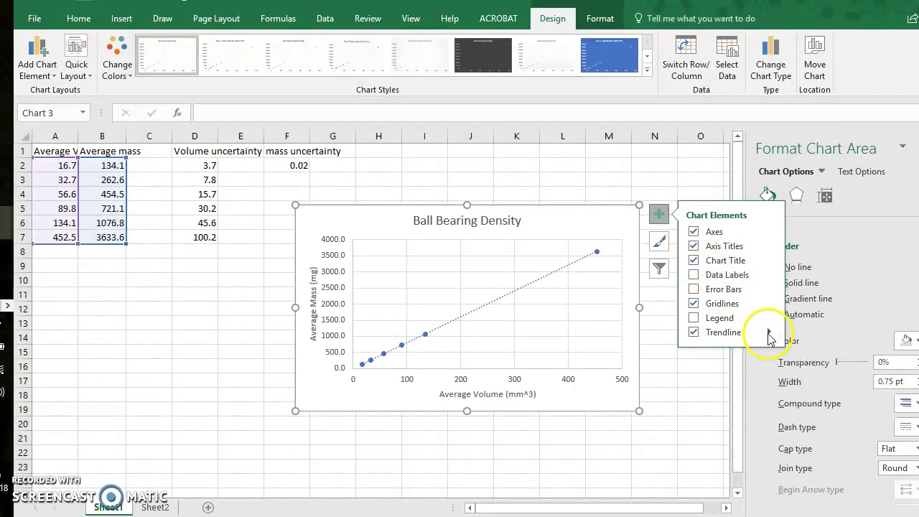
click(770, 333)
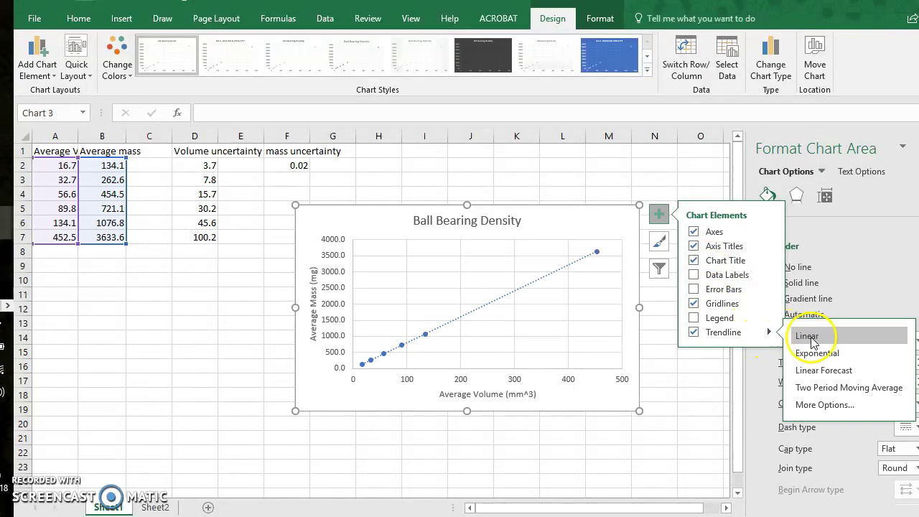
click(812, 404)
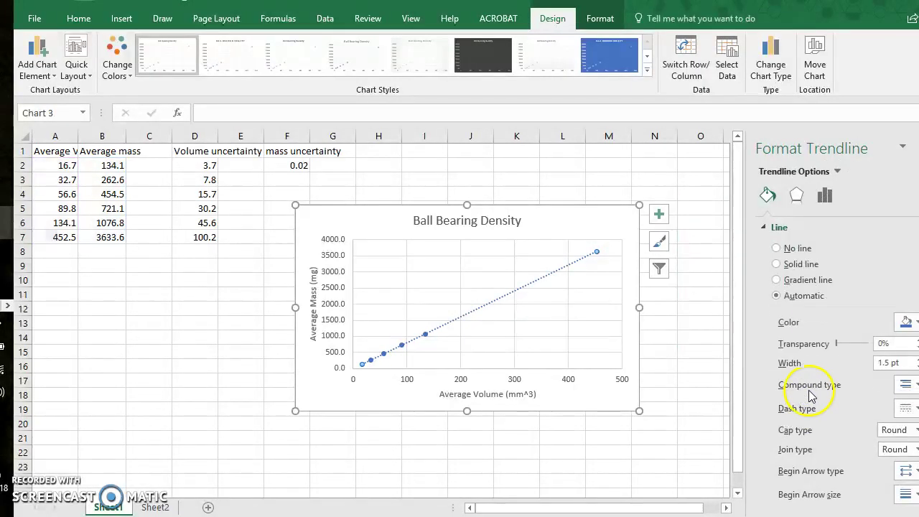
click(825, 200)
scroll(811, 260, down, 2)
scroll(814, 262, down, 1)
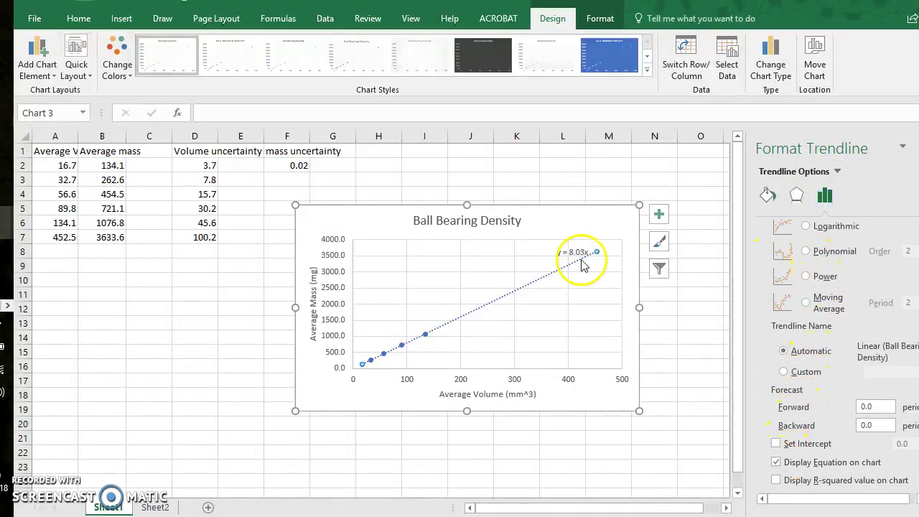
click(575, 252)
drag(551, 237, 555, 225)
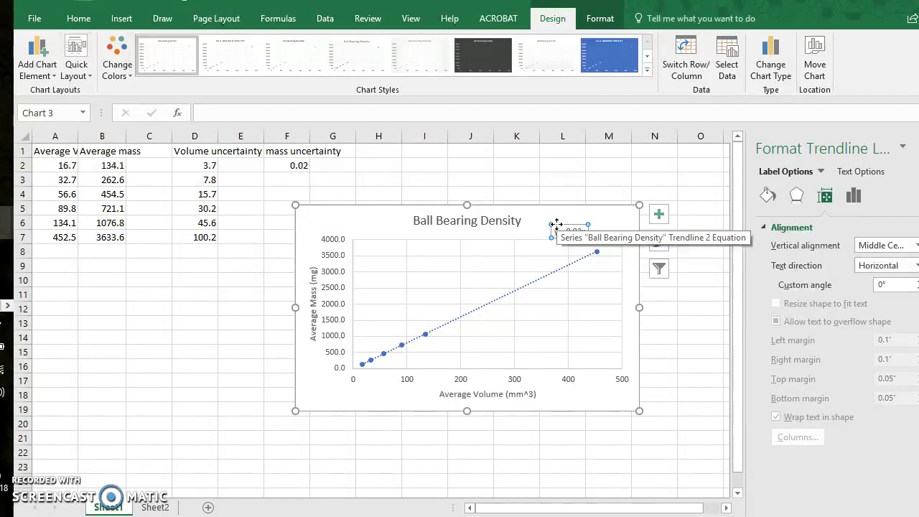
click(617, 216)
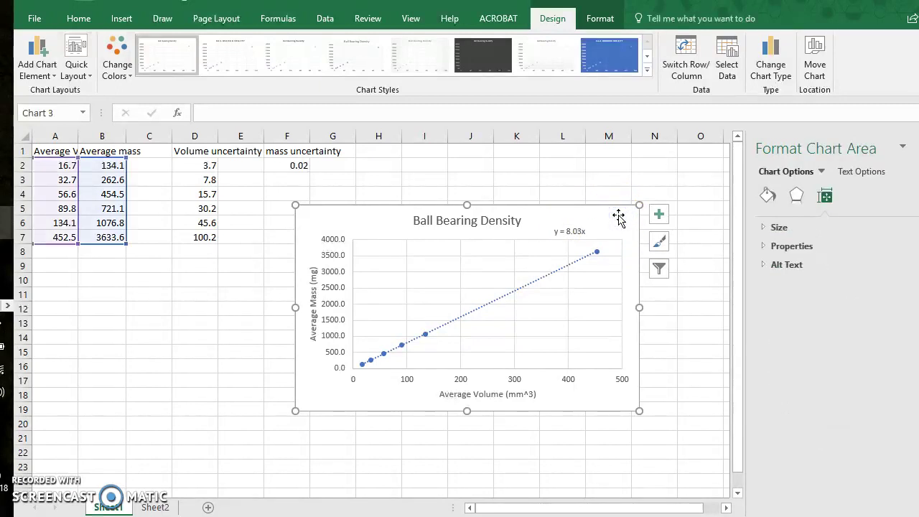
Add standard-error bars in both directions and switch the format pane to the Y error bars.
click(660, 217)
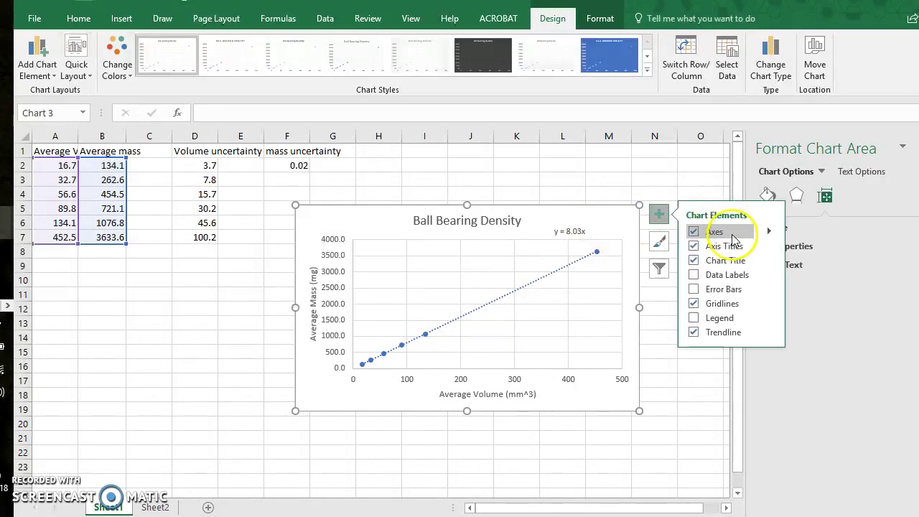
click(743, 288)
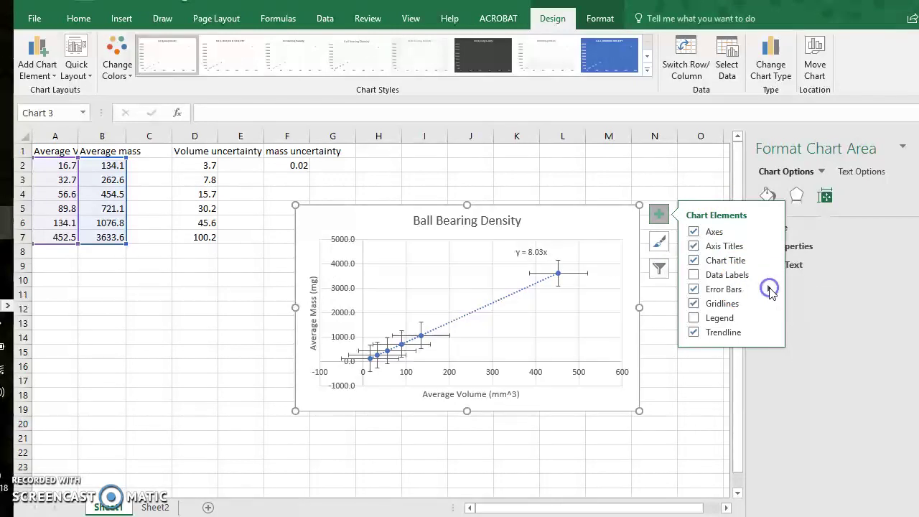
click(769, 290)
click(790, 343)
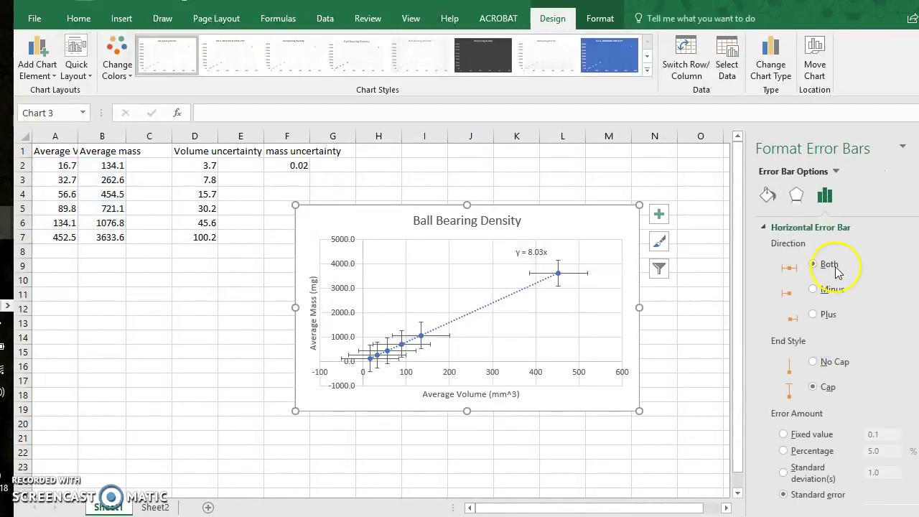
click(825, 226)
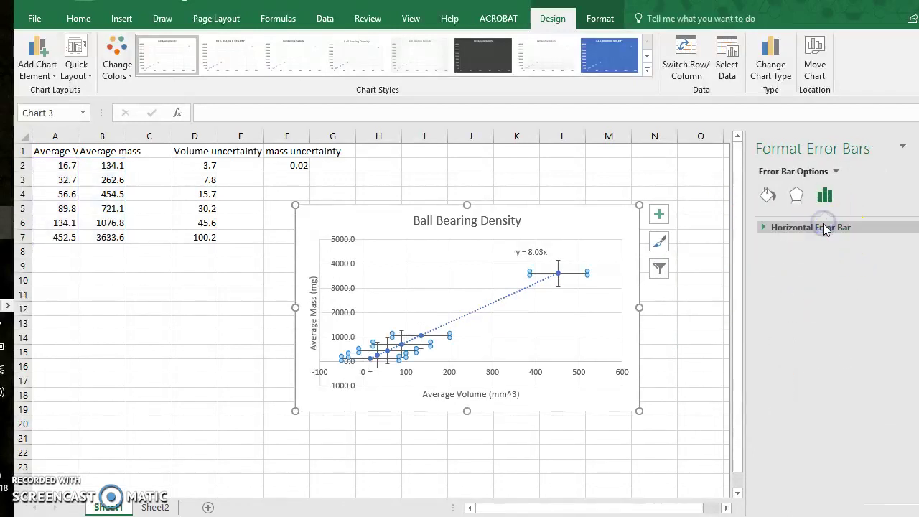
click(855, 228)
click(836, 171)
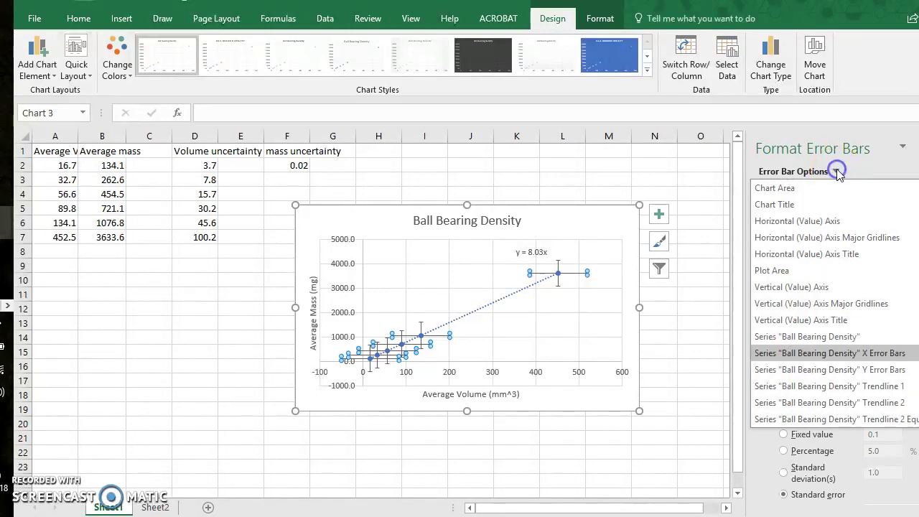
click(839, 173)
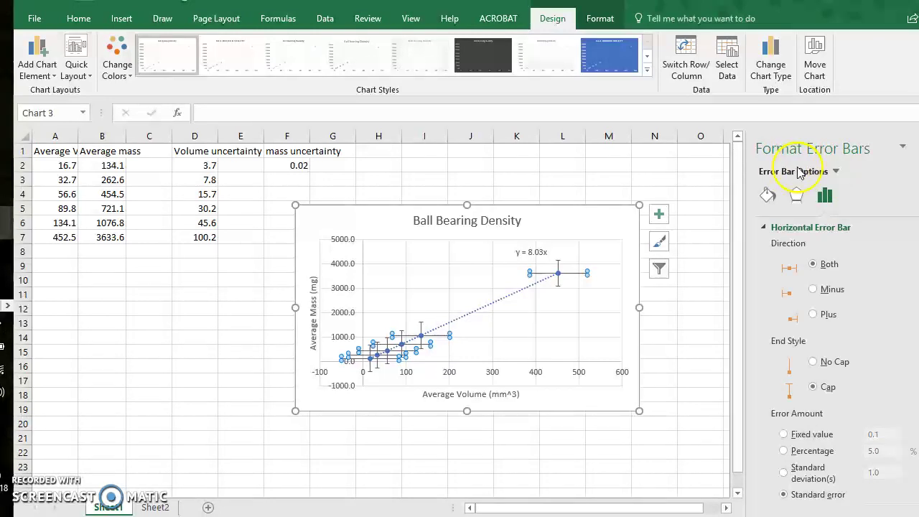
click(772, 175)
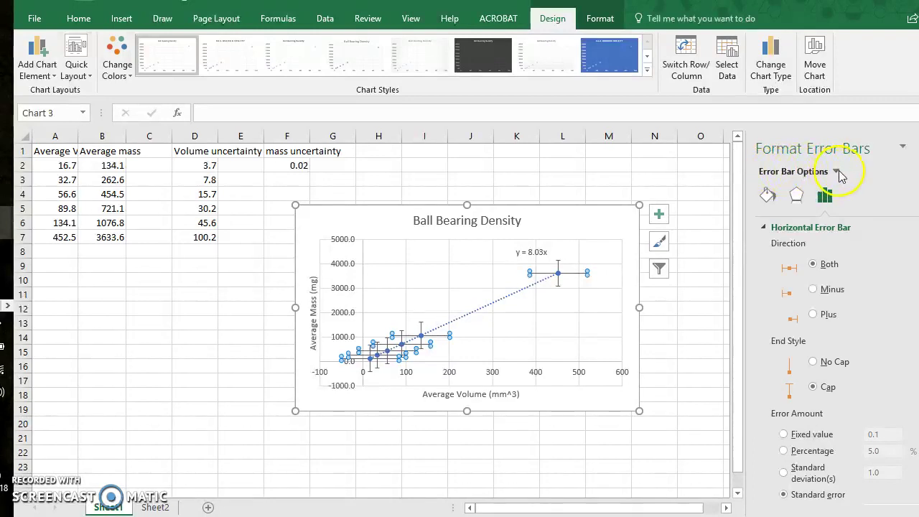
click(838, 173)
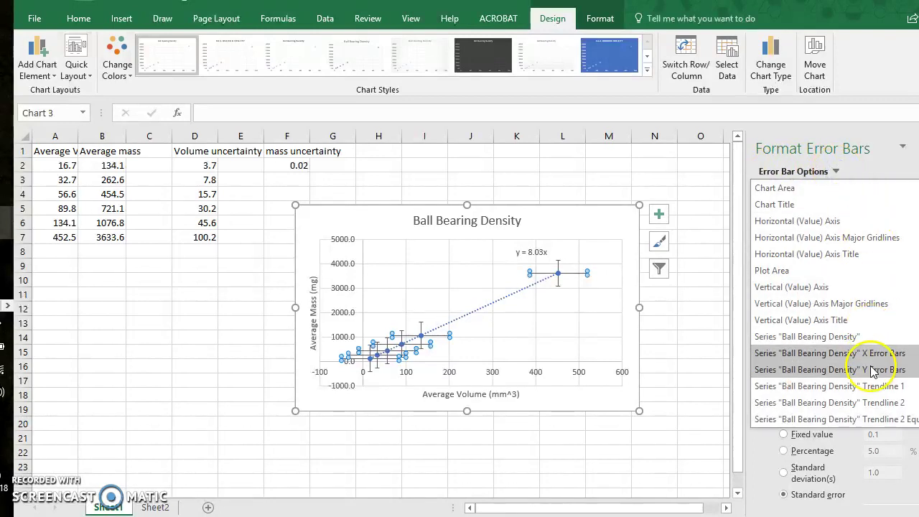
click(871, 370)
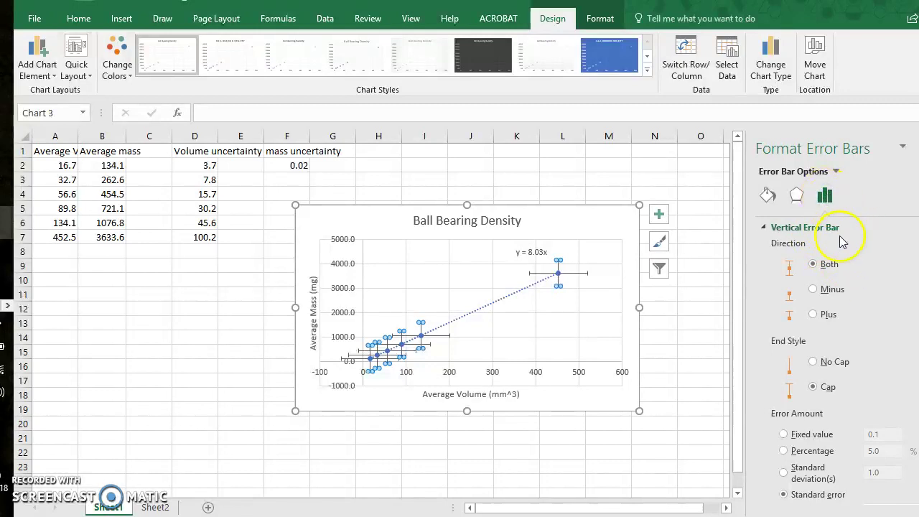
scroll(842, 242, down, 1)
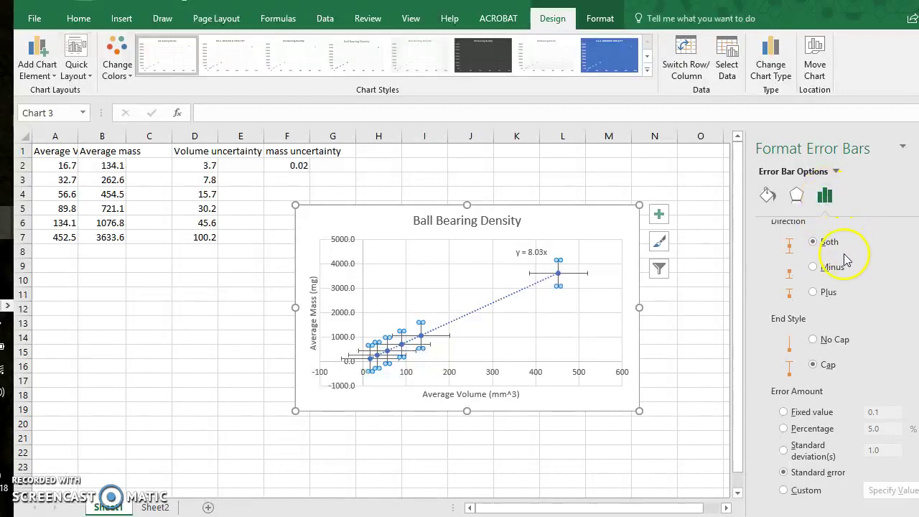
click(785, 490)
click(890, 494)
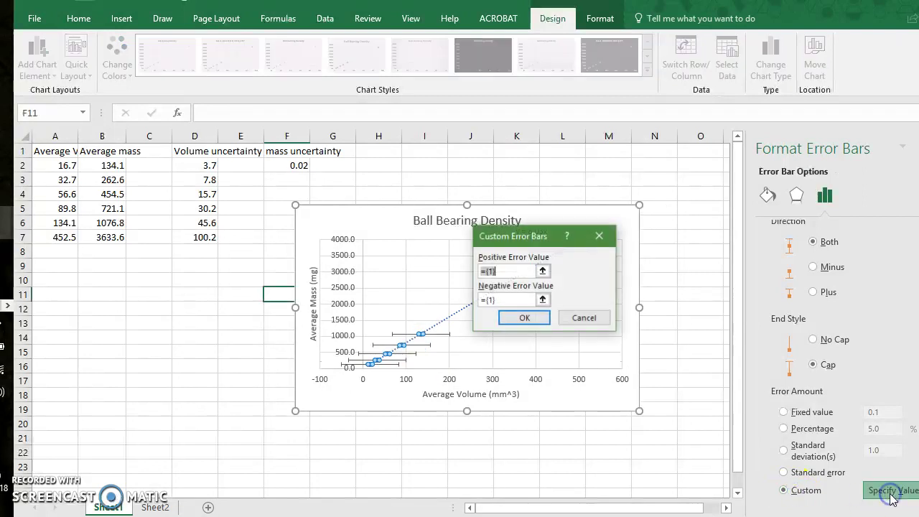
click(510, 268)
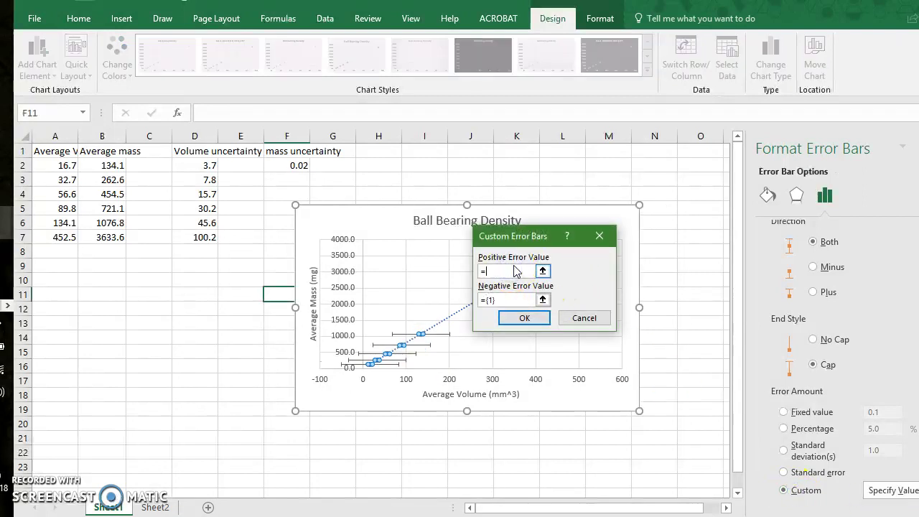
click(291, 165)
click(508, 301)
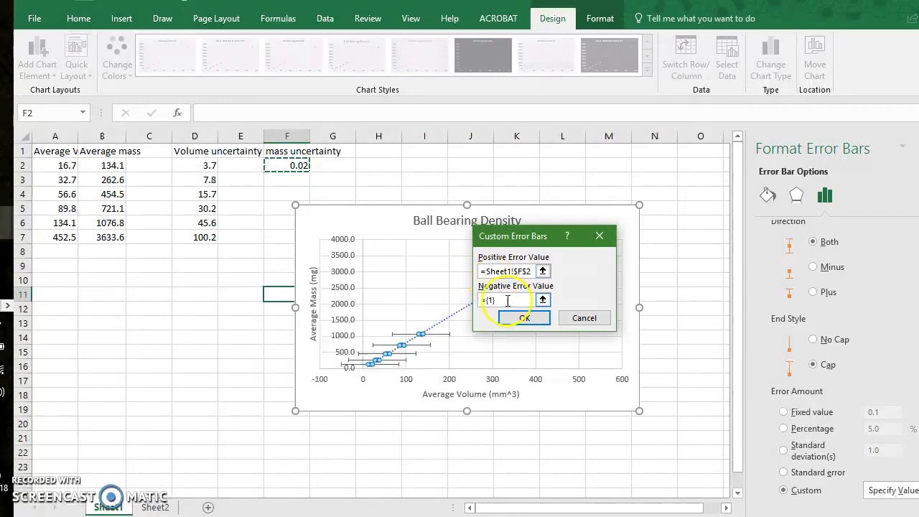
click(507, 300)
click(295, 164)
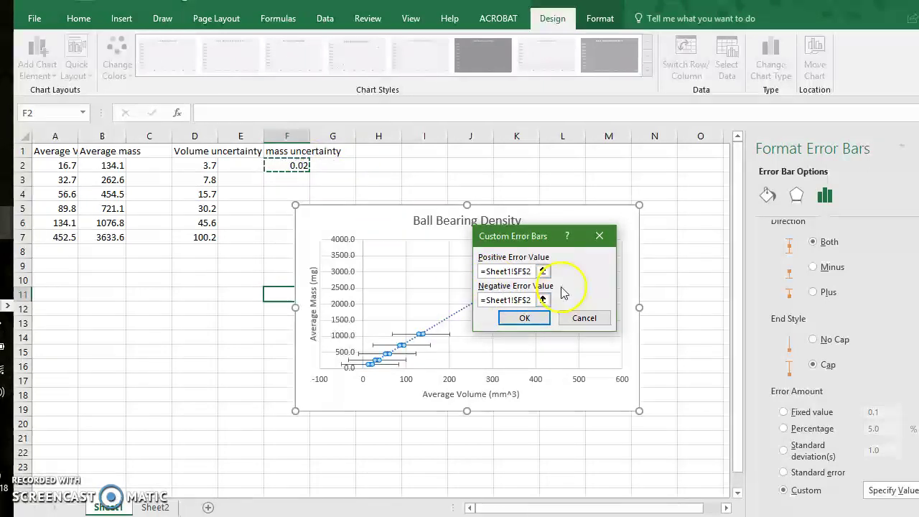
click(524, 318)
click(602, 223)
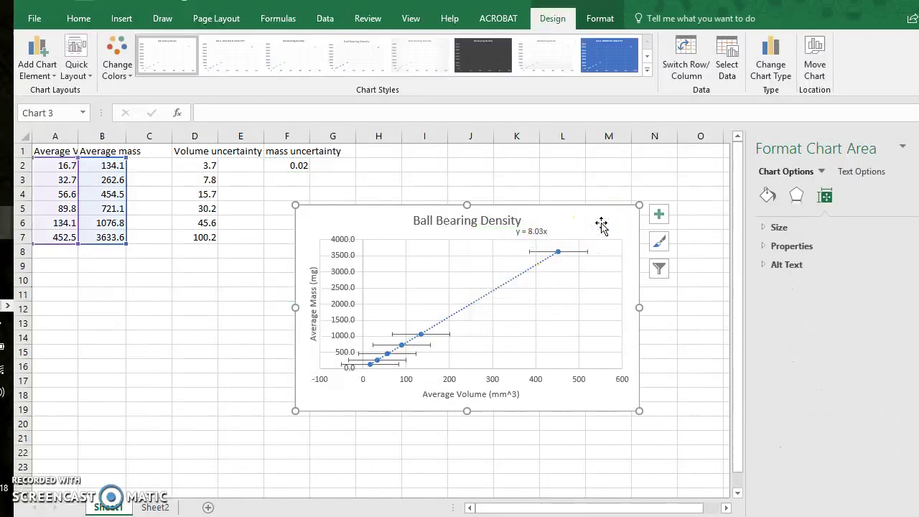
click(601, 226)
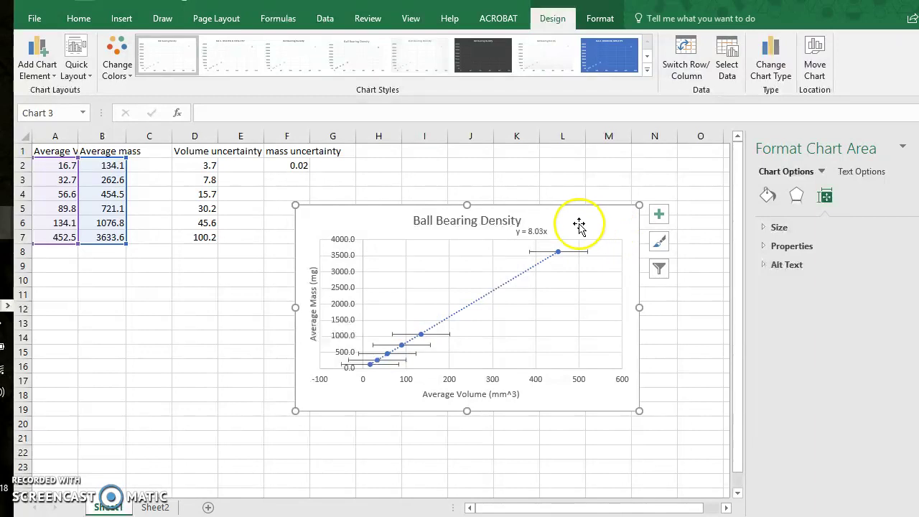
click(567, 262)
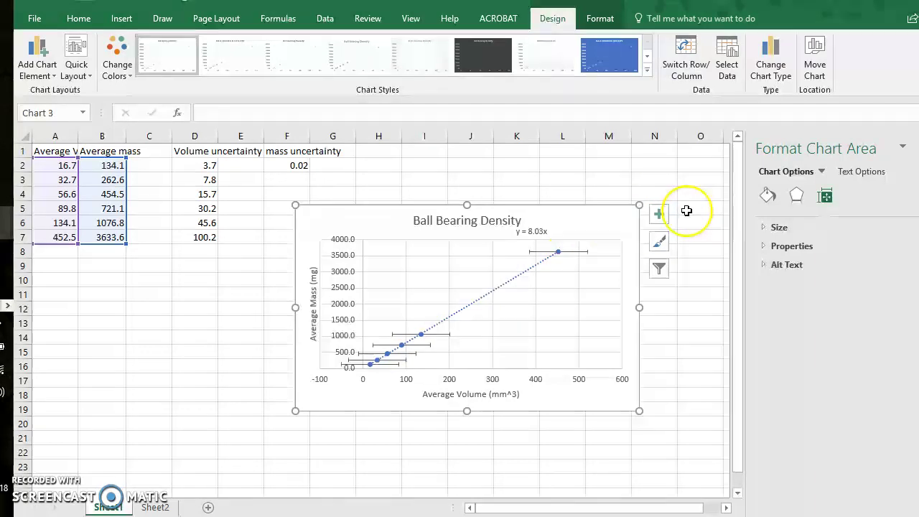
Select the X error bars in Format Error Bars and set their error amount to Custom.
click(664, 216)
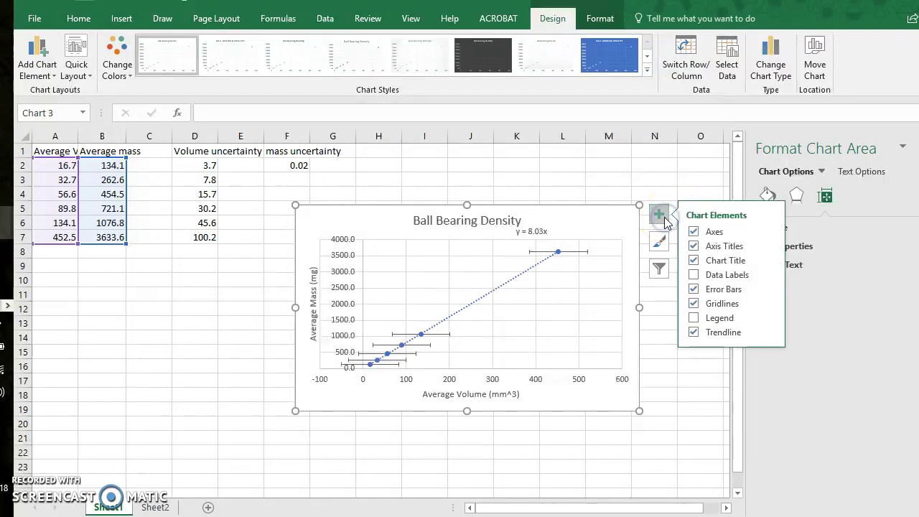
click(769, 289)
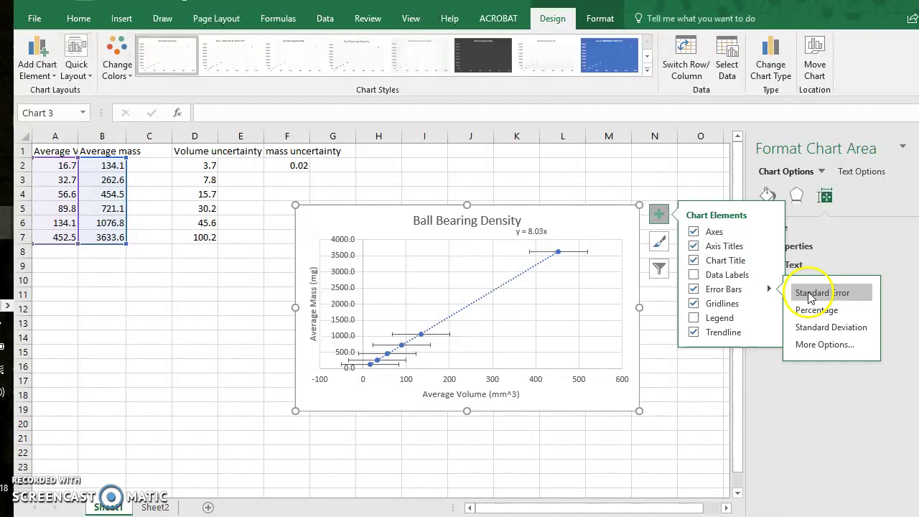
click(820, 349)
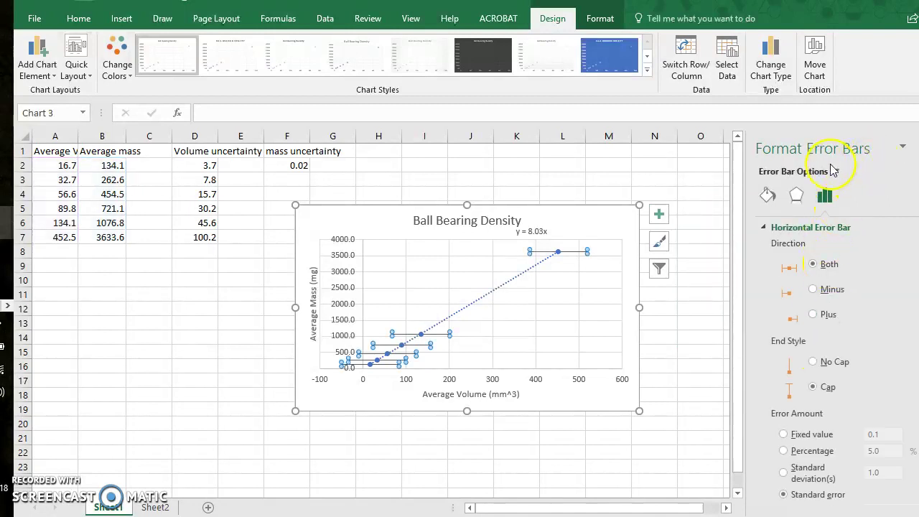
click(837, 172)
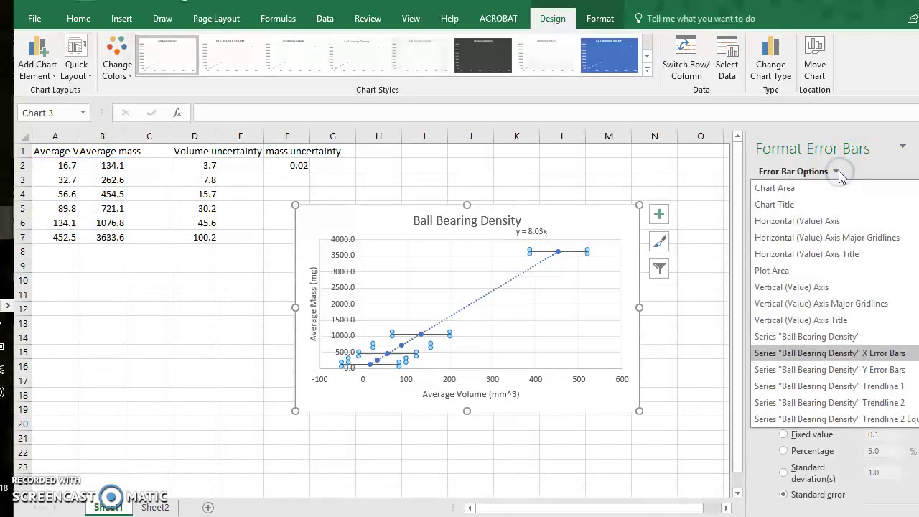
click(852, 359)
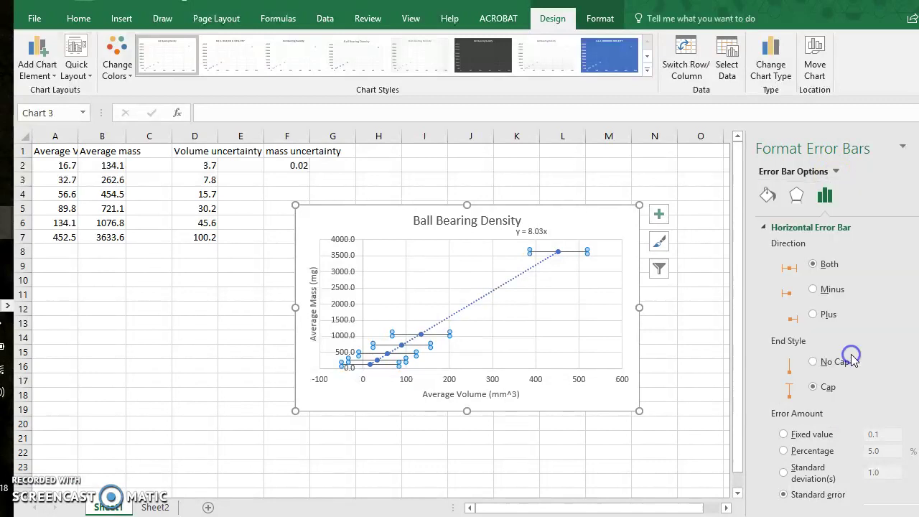
click(873, 314)
scroll(808, 496, down, 1)
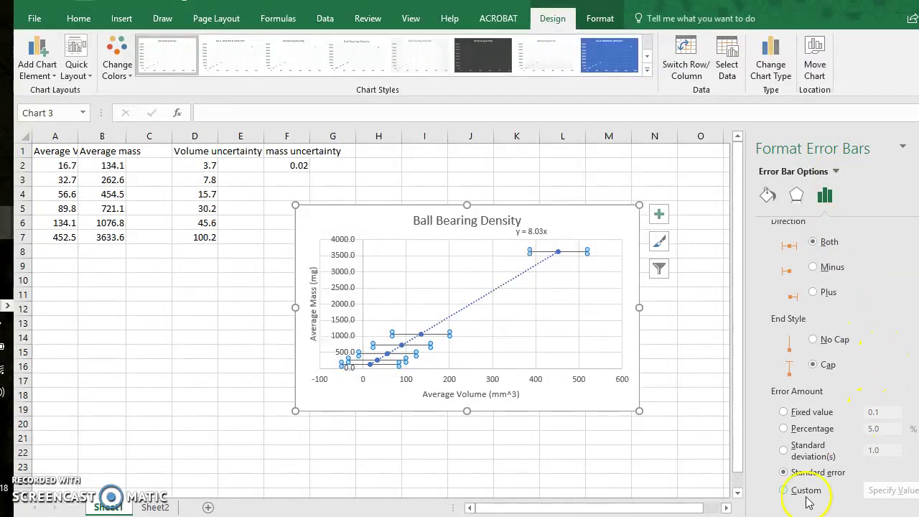
click(803, 491)
Use D2:D7 as the positive and negative horizontal error values, then nudge the chart right.
click(889, 491)
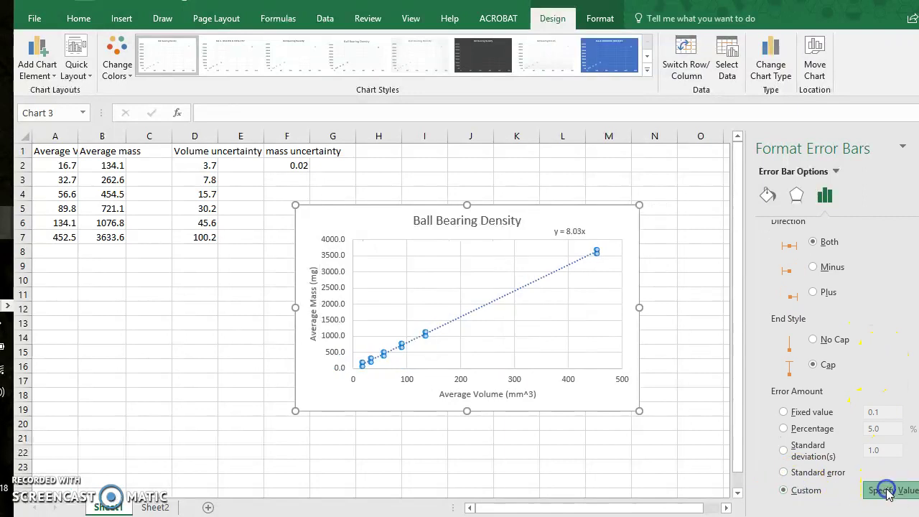
click(518, 271)
key(BackSpace)
key(BackSpace)
key(BackSpace)
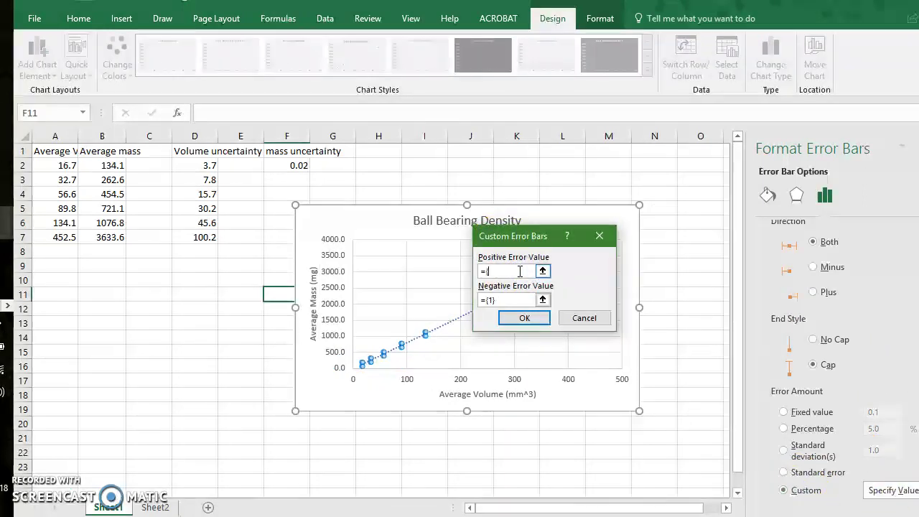
drag(189, 165, 198, 237)
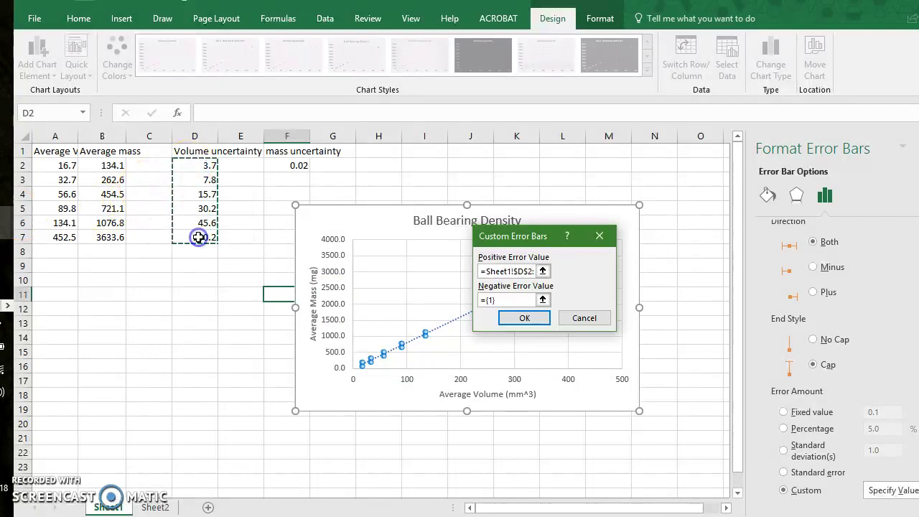
click(520, 298)
key(BackSpace)
key(BackSpace)
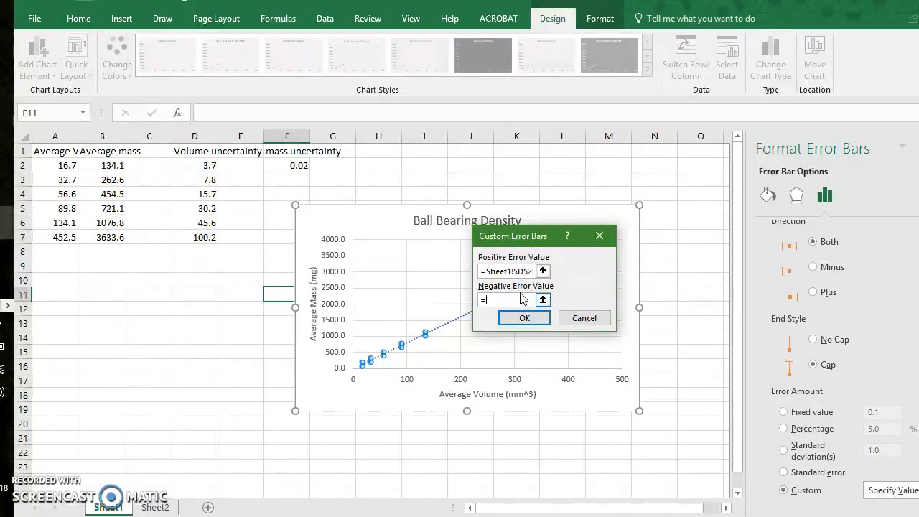
click(512, 302)
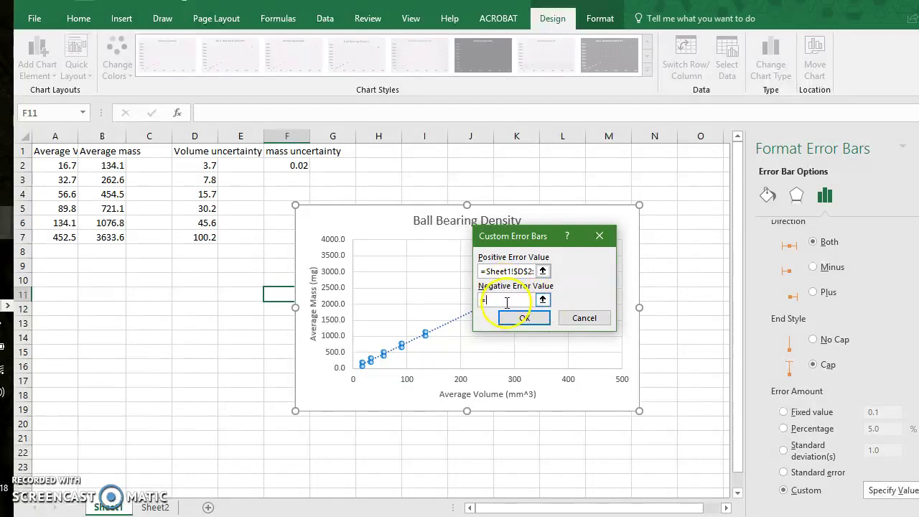
drag(194, 166, 191, 237)
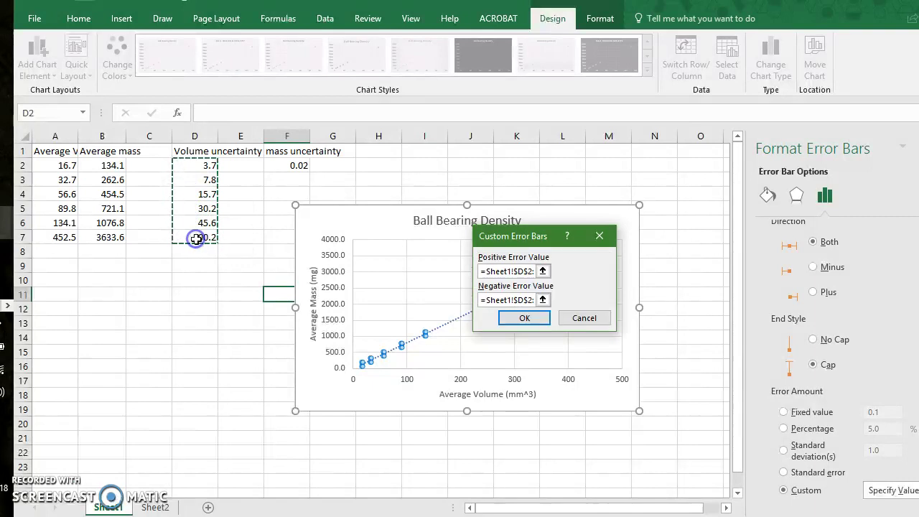
click(529, 317)
click(626, 303)
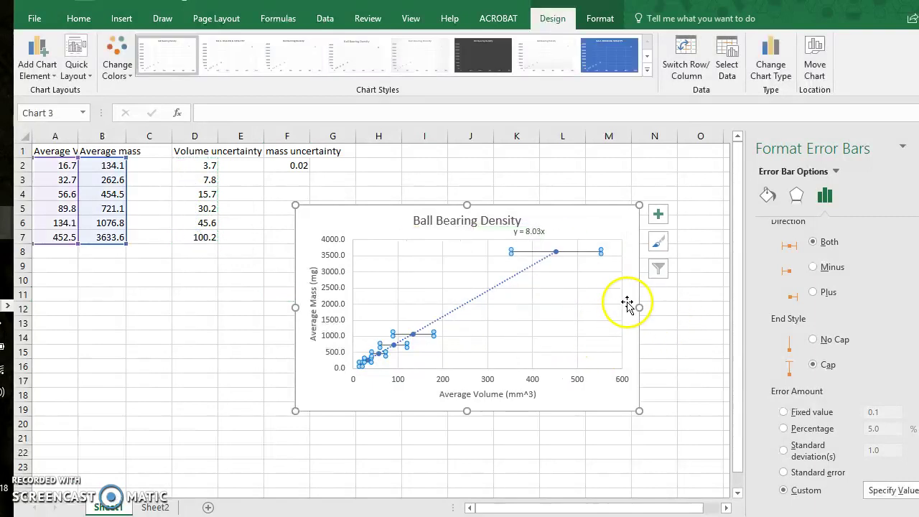
click(577, 228)
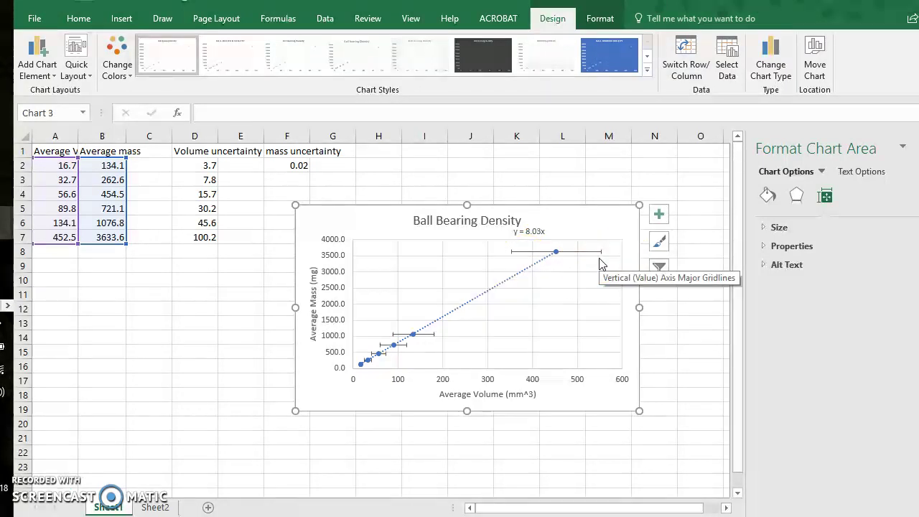
drag(595, 215, 299, 267)
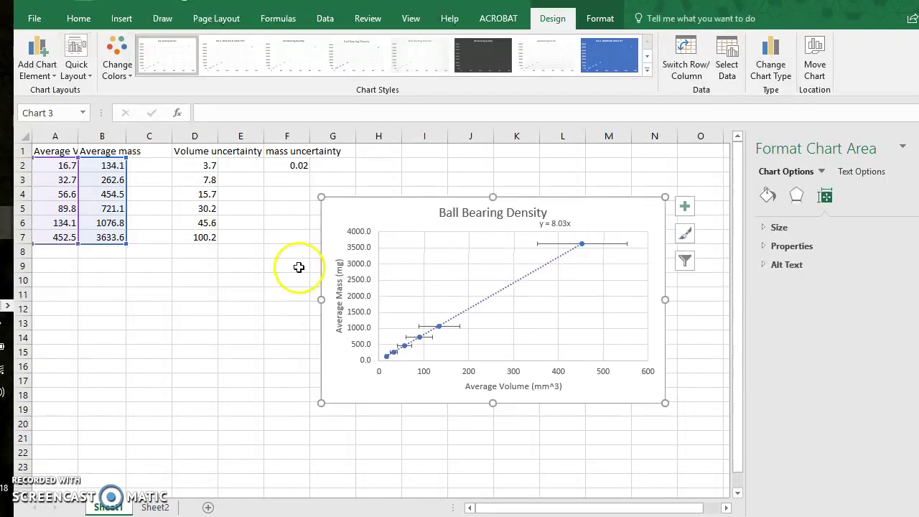
Label cell A9 'max slope'.
click(51, 278)
click(54, 267)
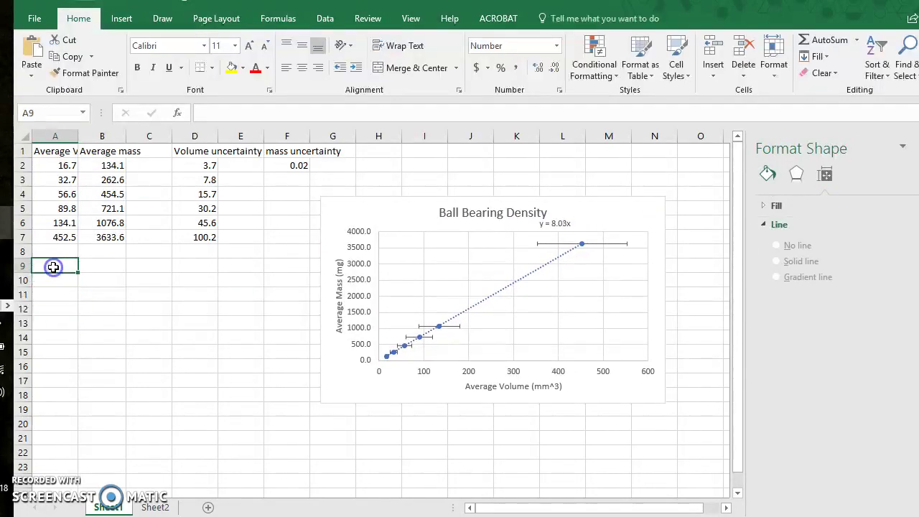
text(ma)
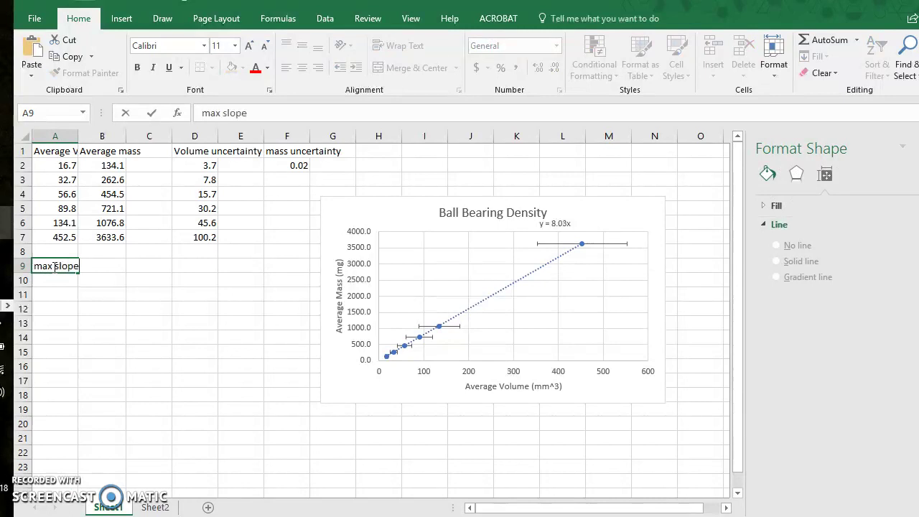
text(x slope)
click(54, 280)
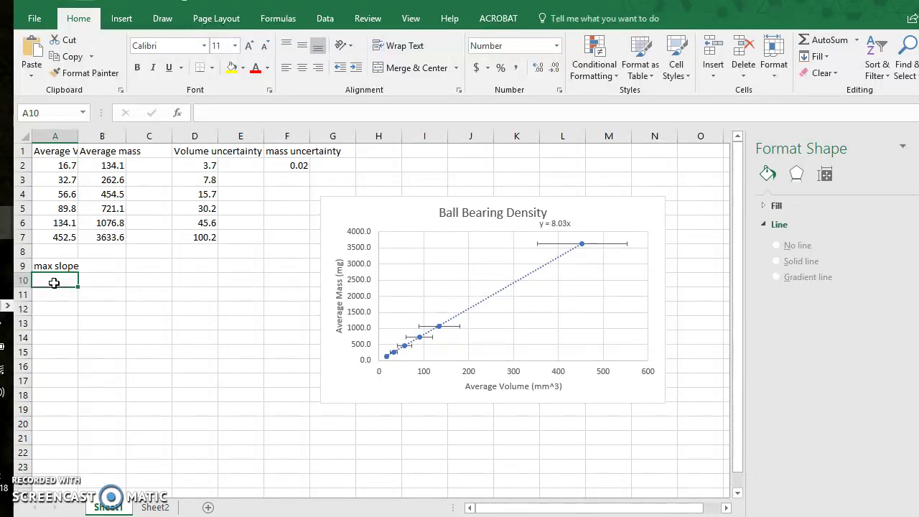
Enter =B2-F2 in A10 and =A2 in B10 for the lower endpoint.
text(=)
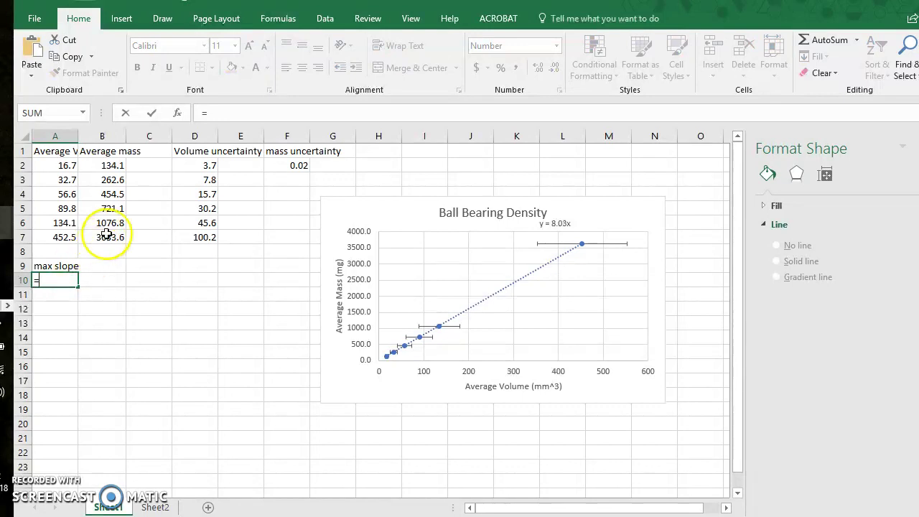
click(104, 166)
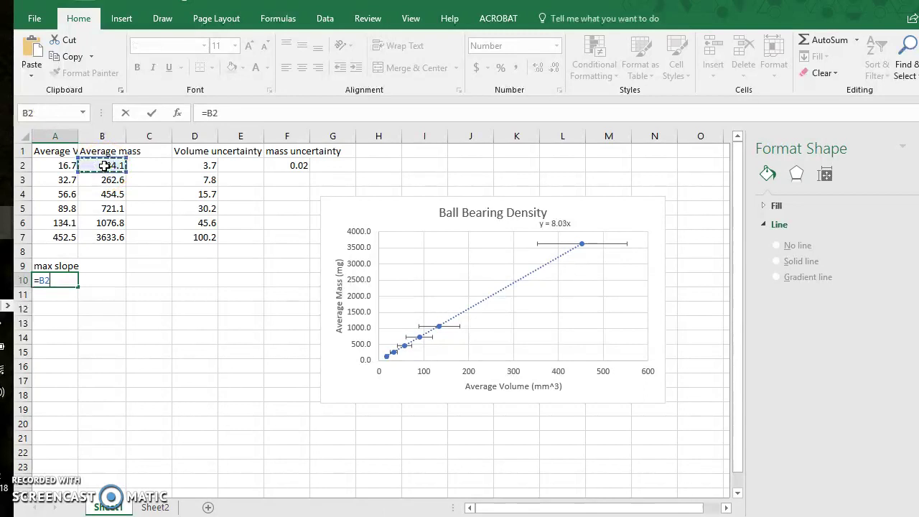
text(-)
click(301, 165)
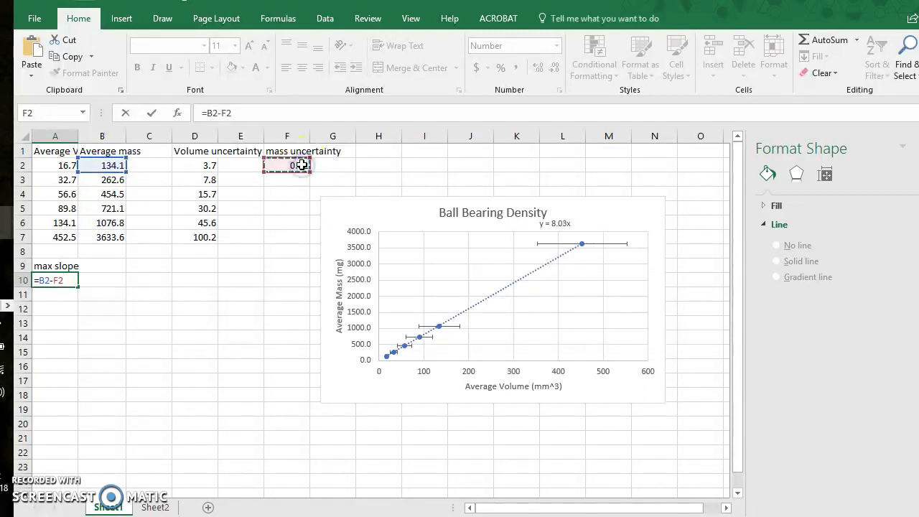
key(Return)
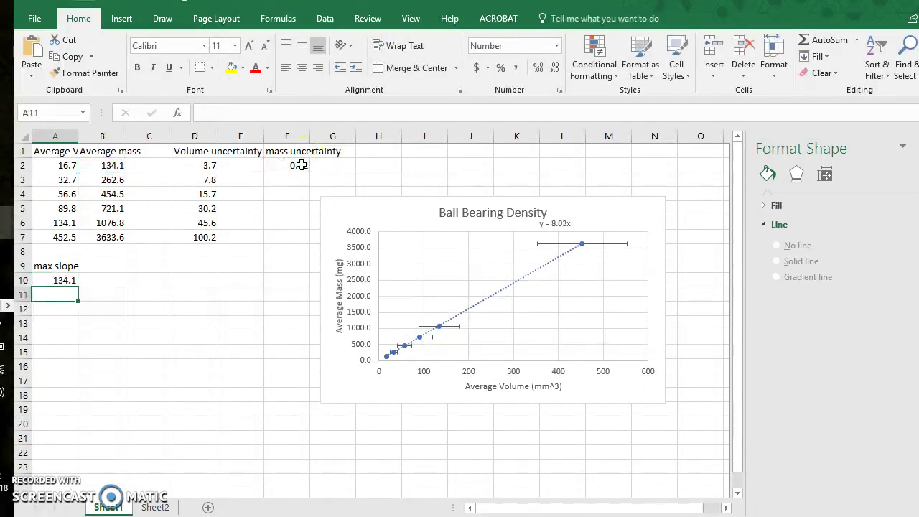
click(64, 281)
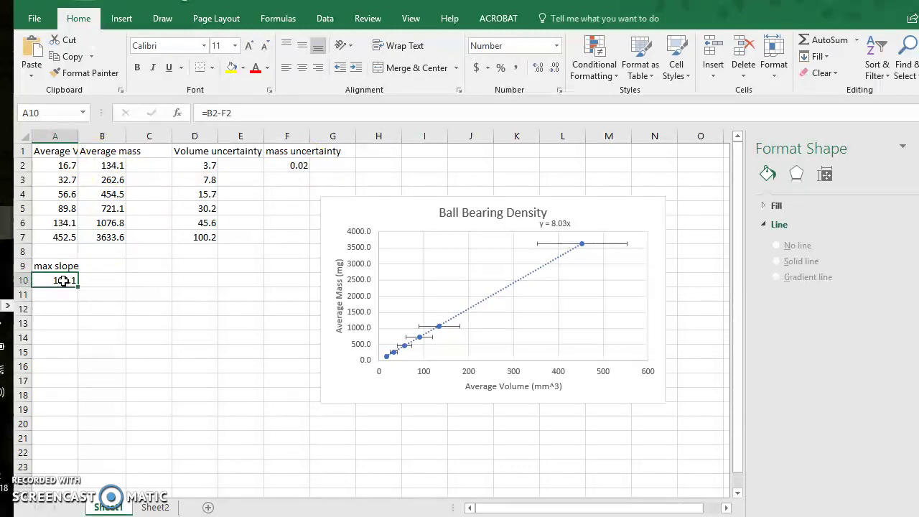
click(93, 282)
text(=)
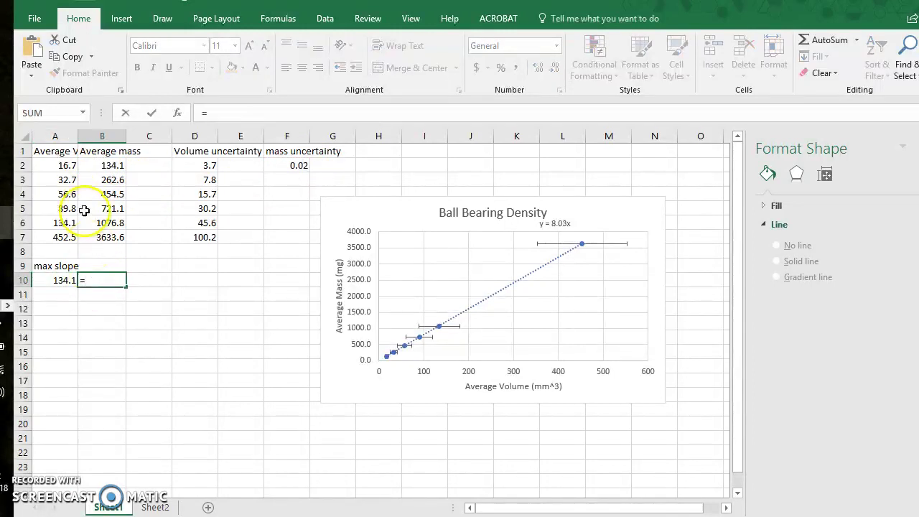
click(63, 165)
key(Return)
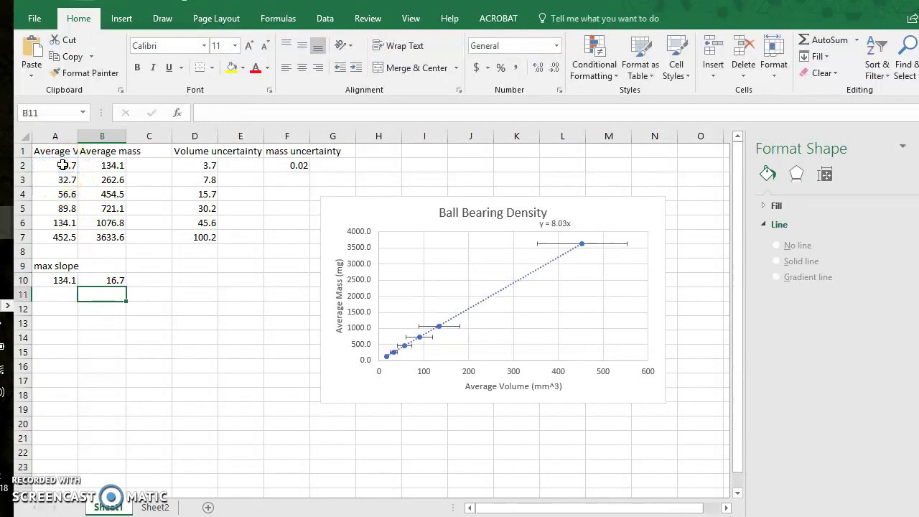
Enter =B7+F2 in A11 and =A7 in B11 for the upper endpoint.
click(52, 297)
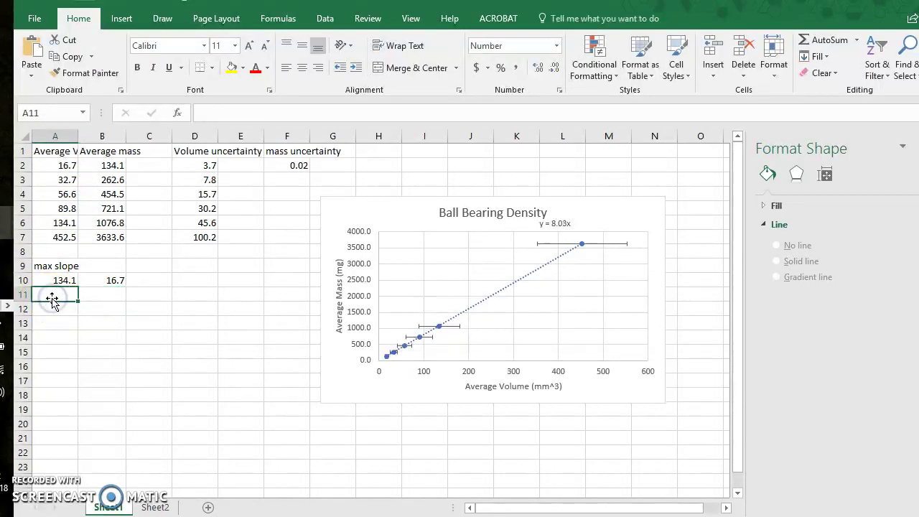
text(=)
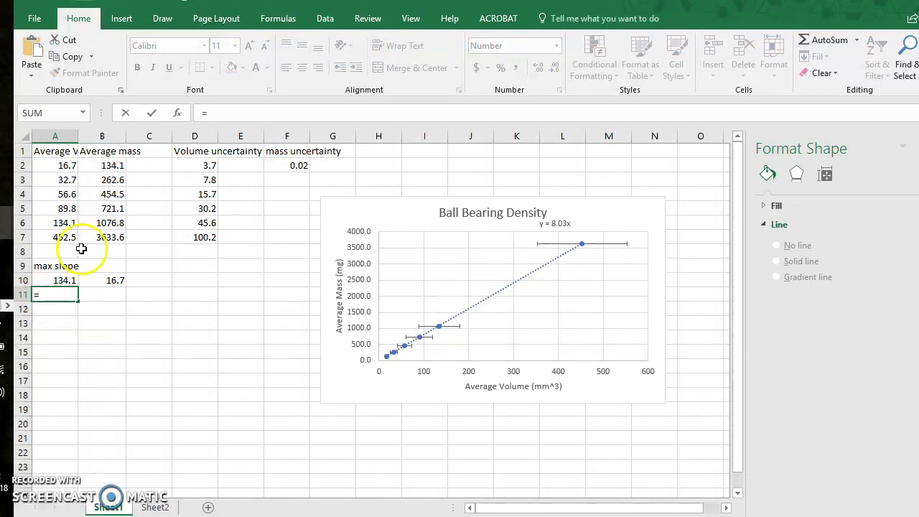
click(112, 239)
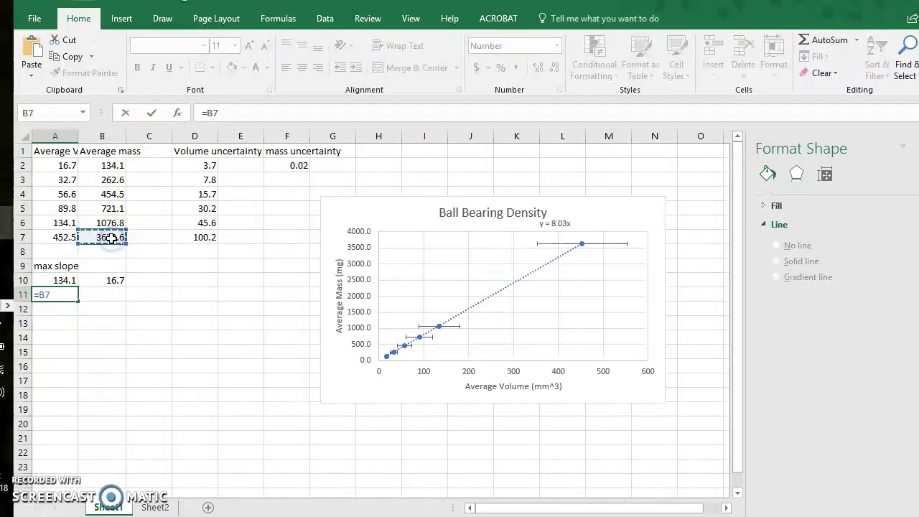
text(+)
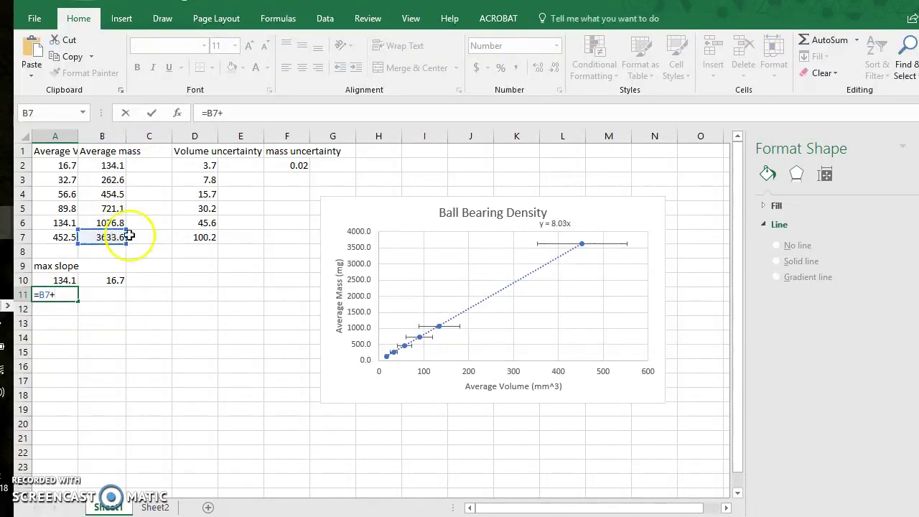
click(295, 167)
key(Return)
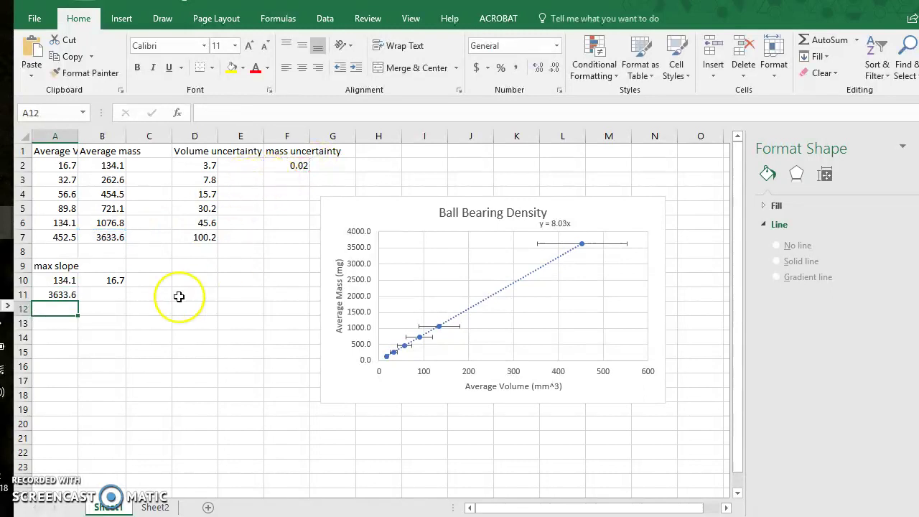
click(108, 294)
text(=)
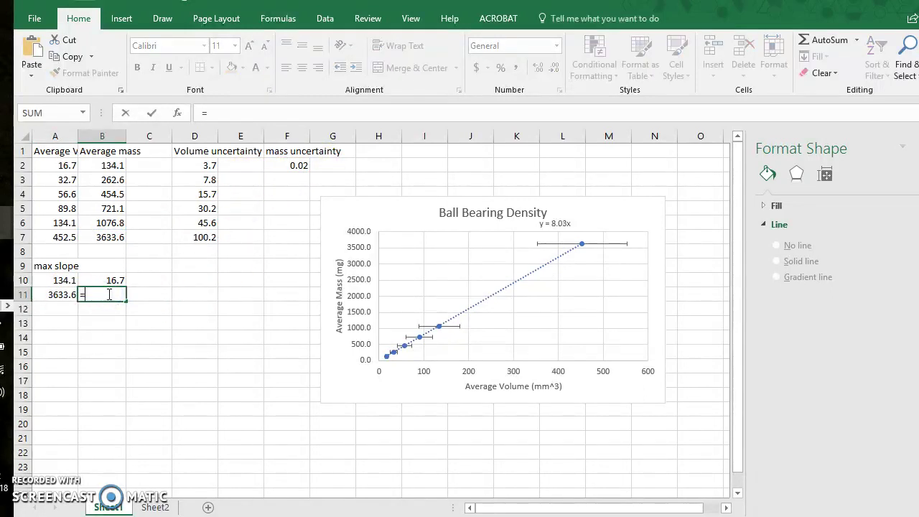
click(56, 240)
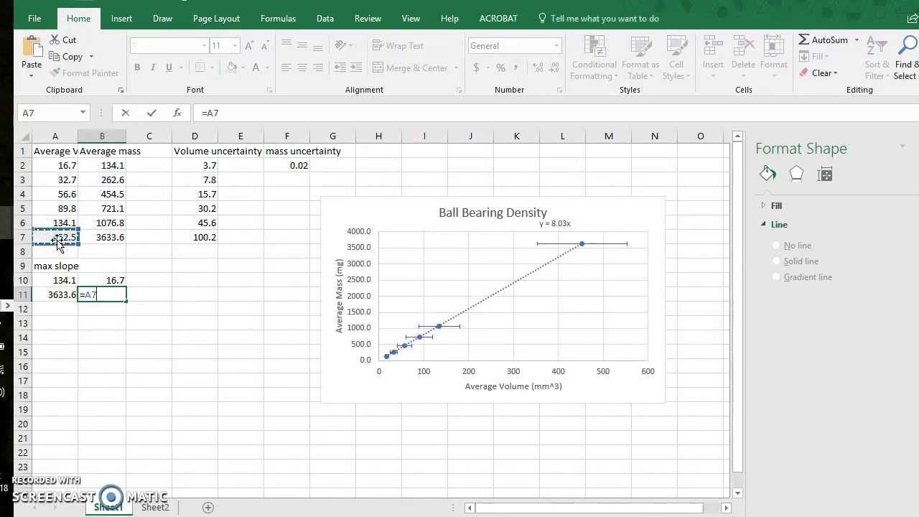
click(493, 321)
key(Return)
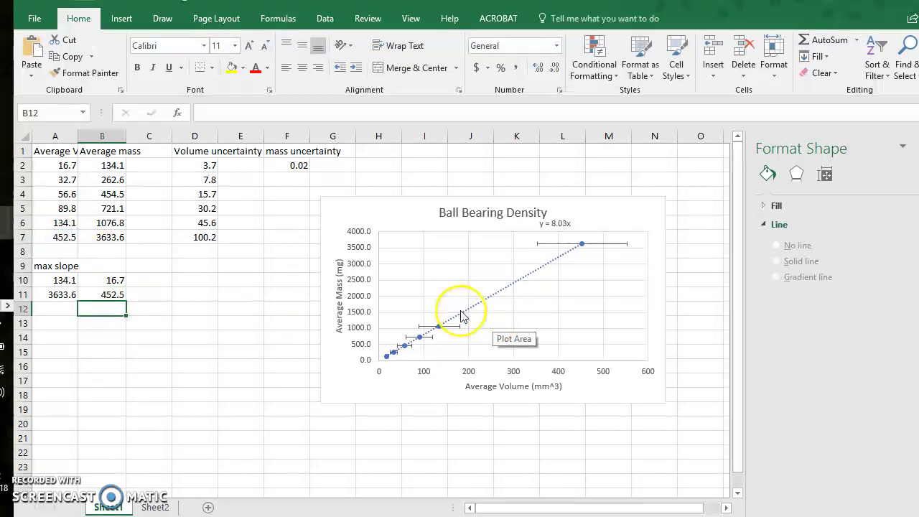
Verify the formulas in A10, A11 and B11, then select the chart.
click(59, 281)
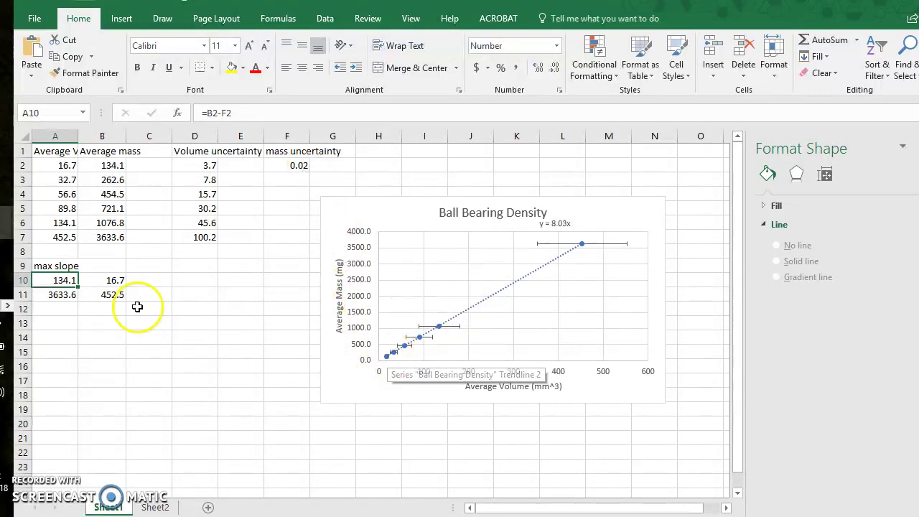
click(69, 296)
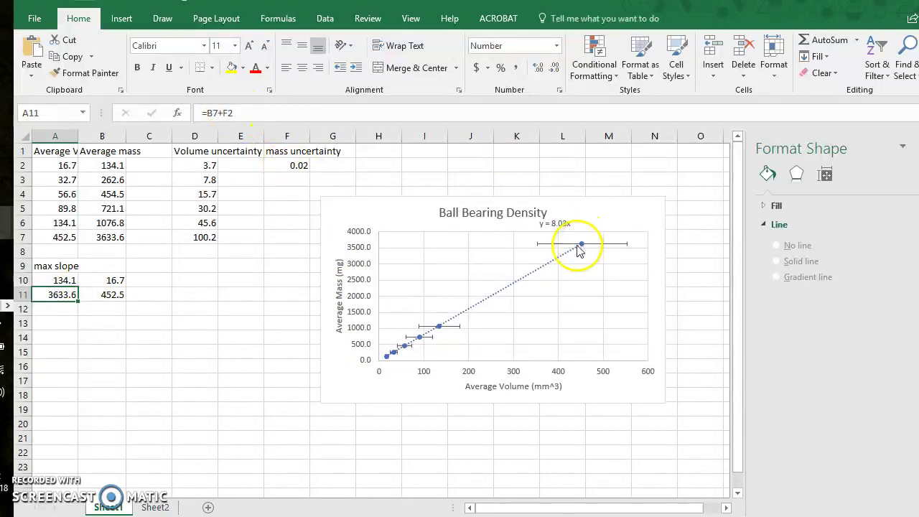
click(144, 280)
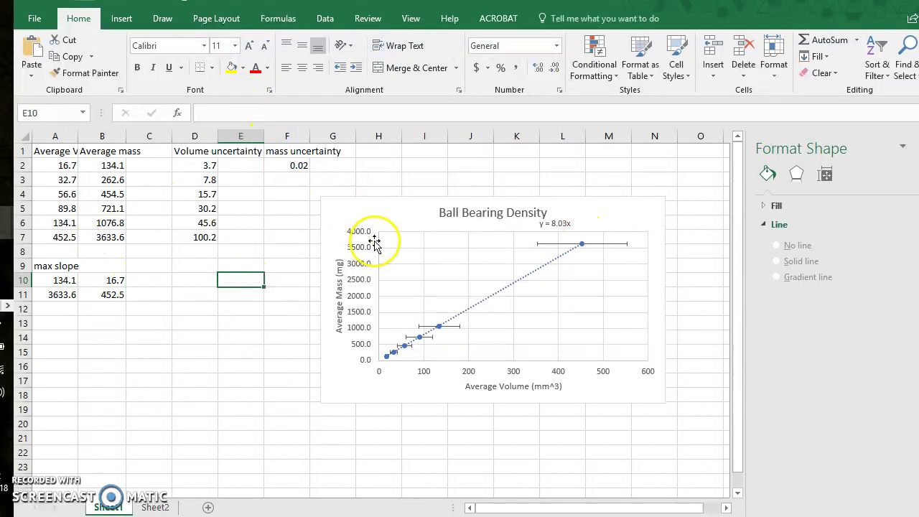
click(147, 281)
click(54, 280)
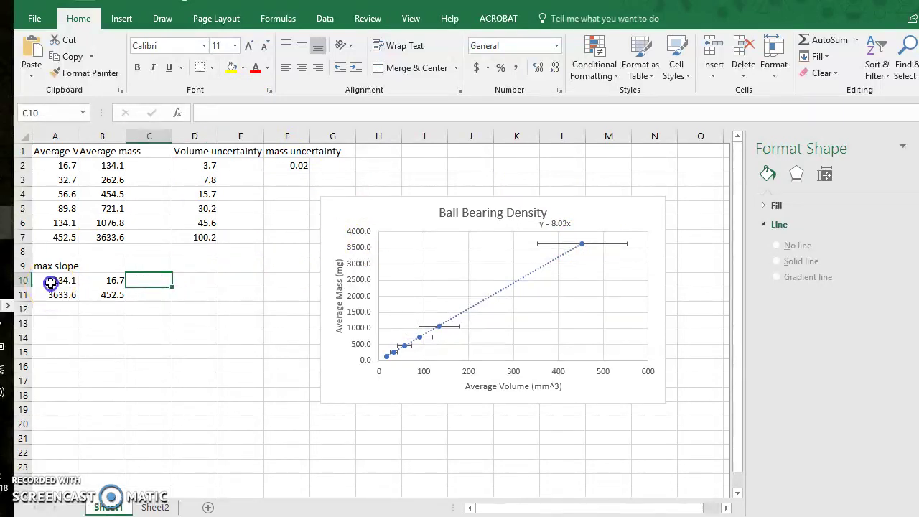
click(61, 294)
click(111, 295)
click(585, 213)
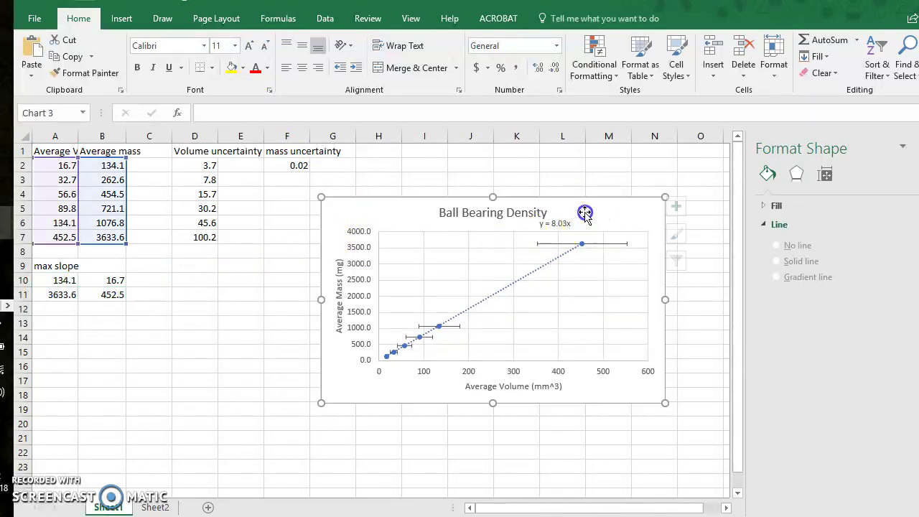
Through Select Data, add the Max Slope Possible series with X from B10:B11 and Y from A10:A11.
right_click(585, 212)
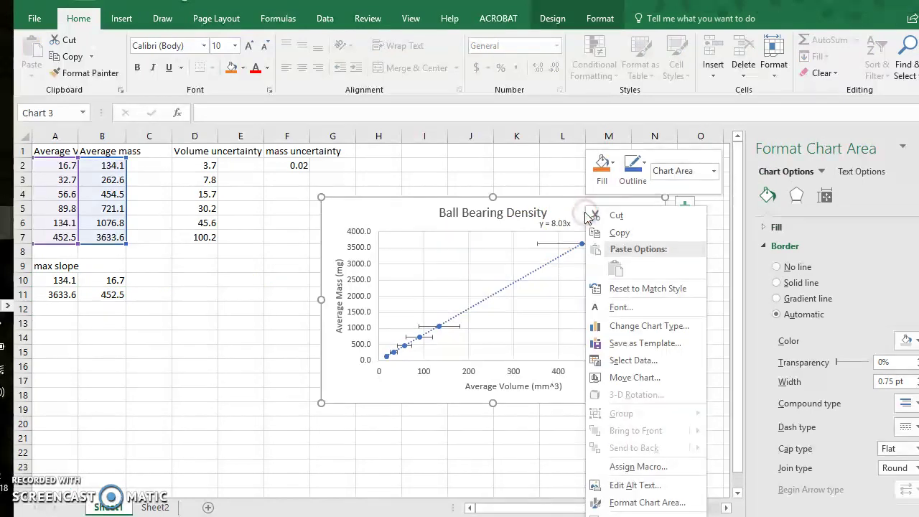
click(640, 366)
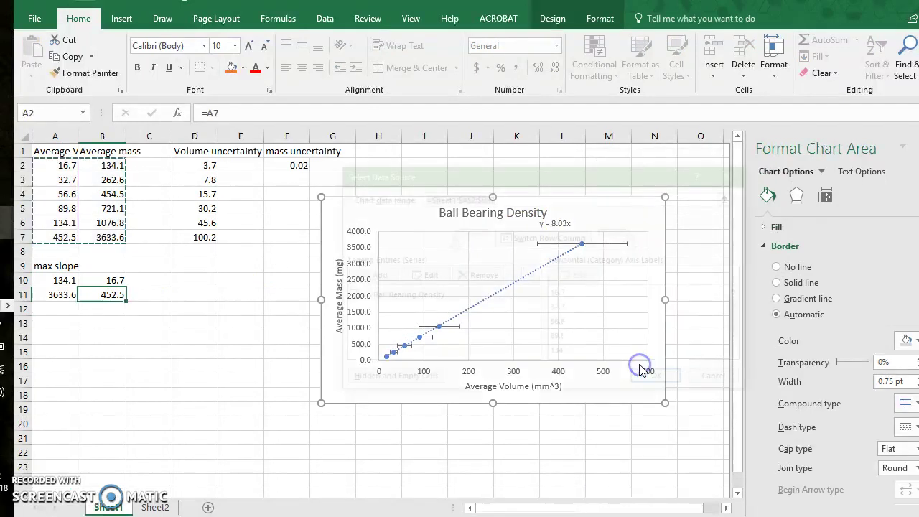
click(373, 277)
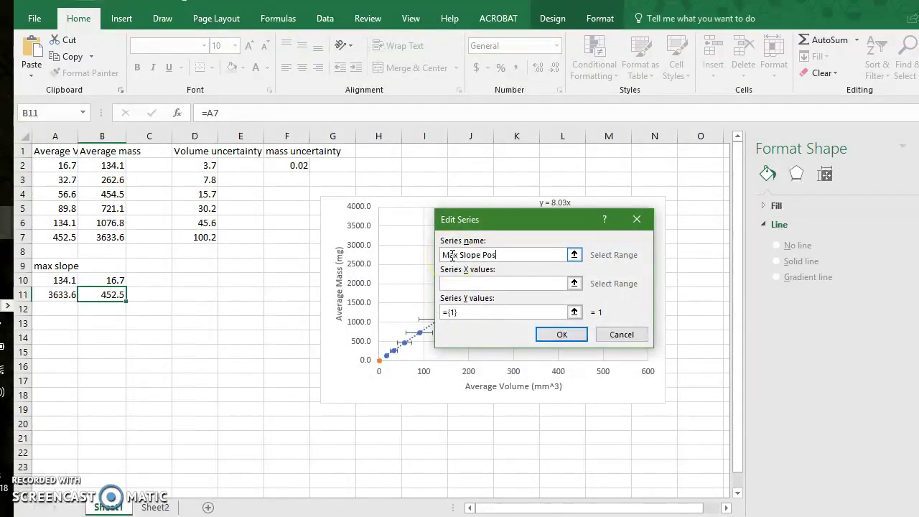
click(503, 283)
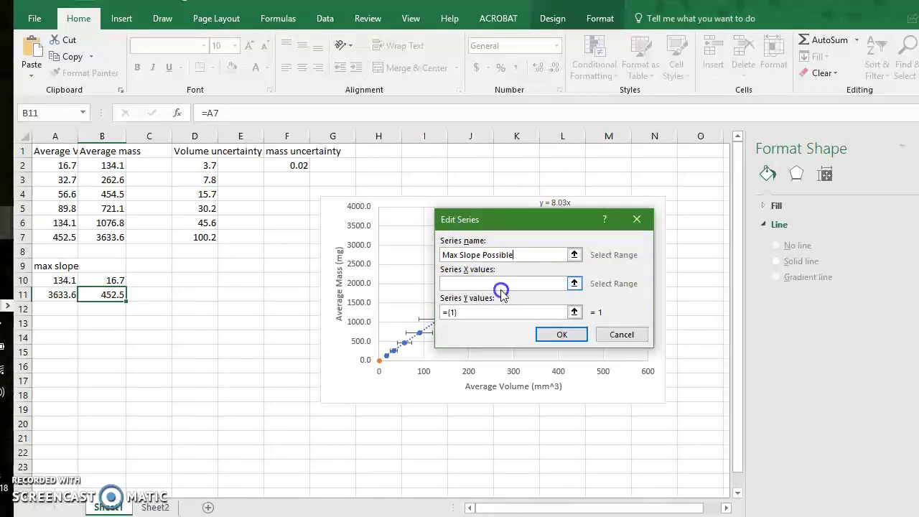
text(=)
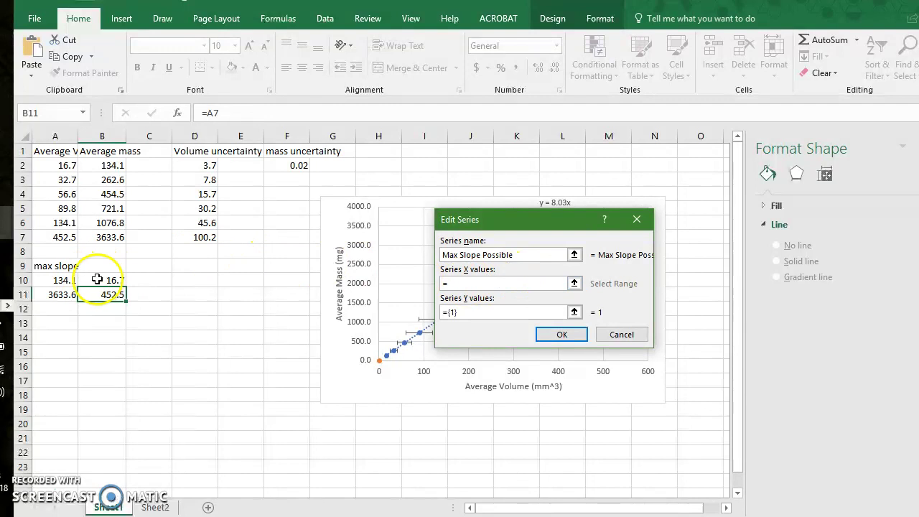
drag(122, 280, 127, 294)
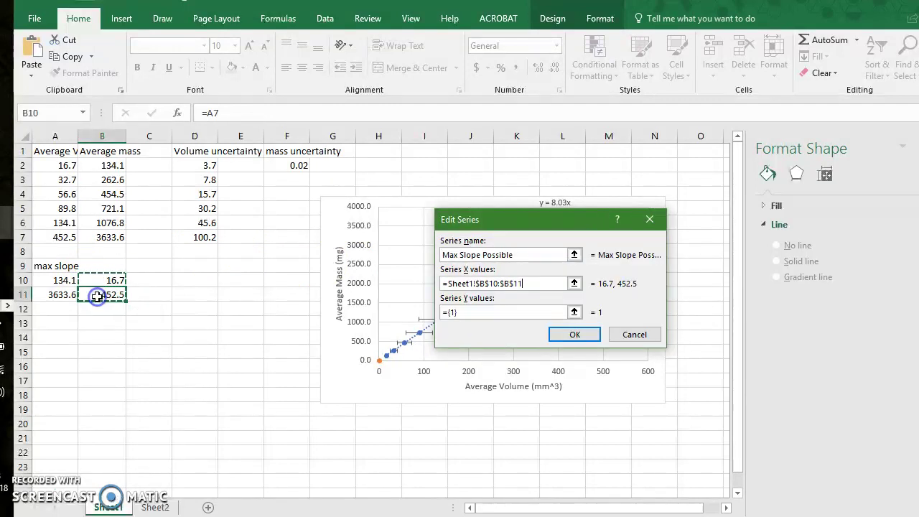
click(485, 314)
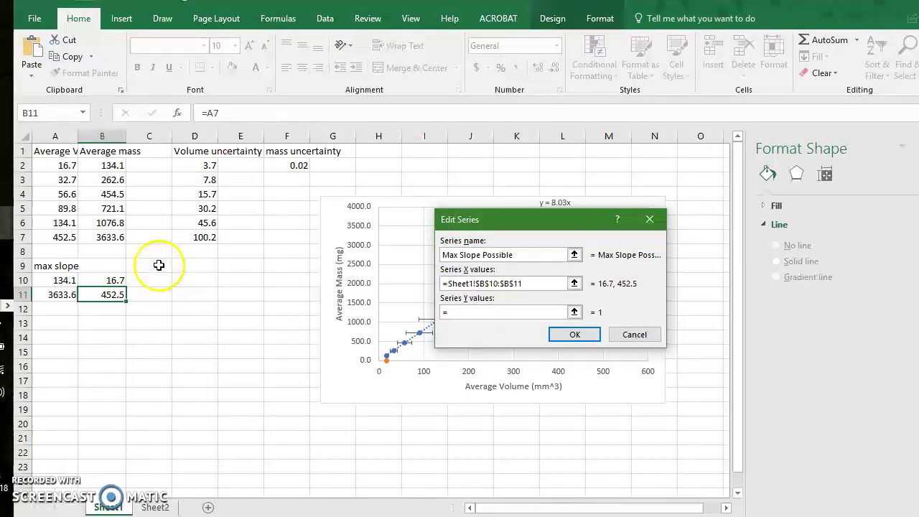
drag(62, 280, 65, 290)
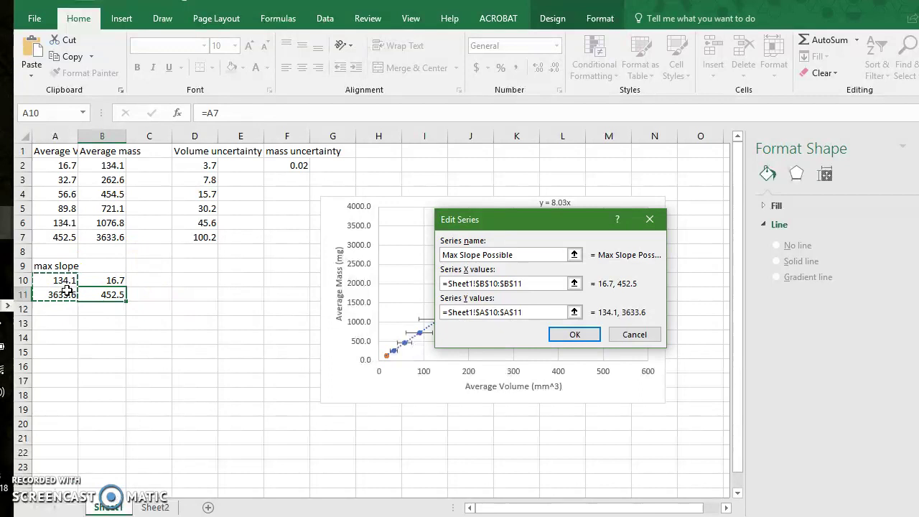
click(579, 335)
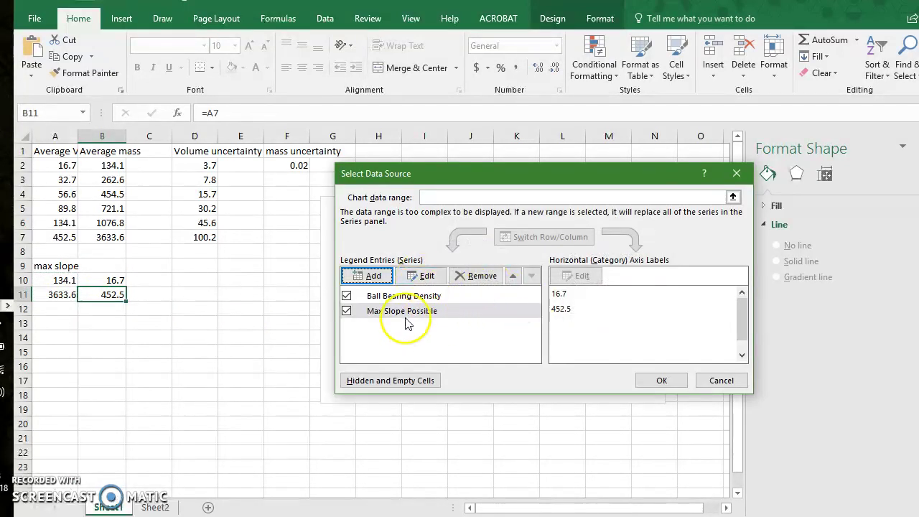
click(661, 381)
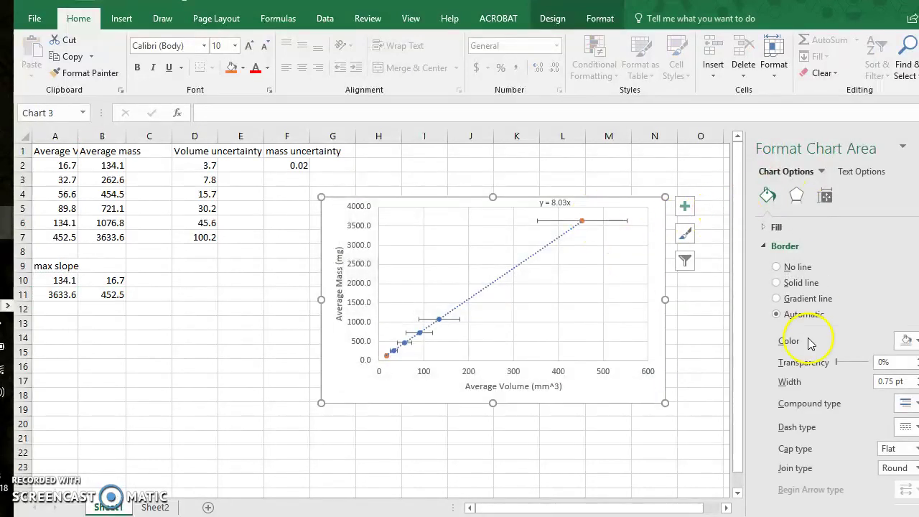
Add a linear trendline to the Max Slope Possible series showing its equation, y = 8.0301x - 0.0215.
click(684, 207)
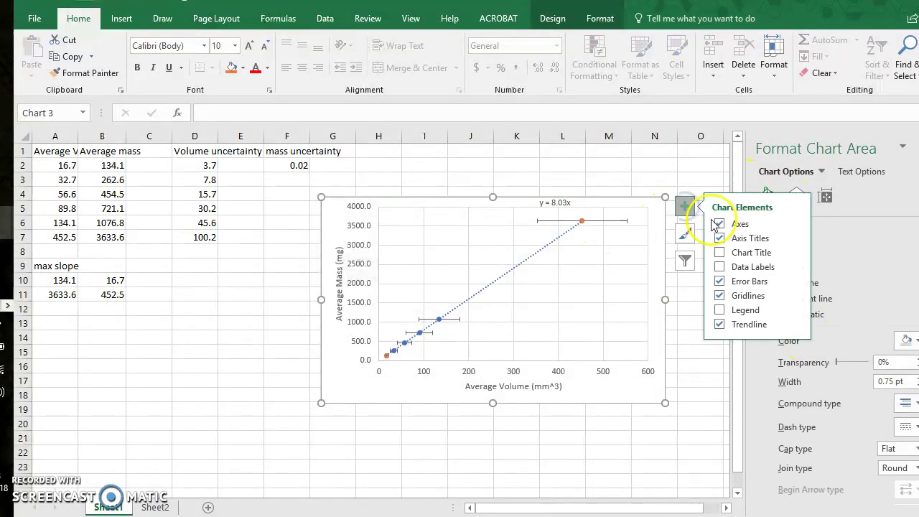
click(796, 324)
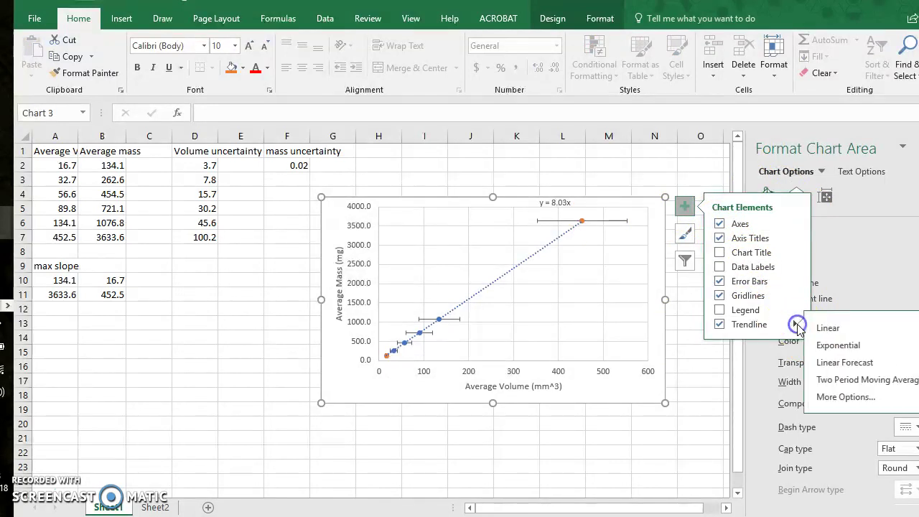
click(850, 365)
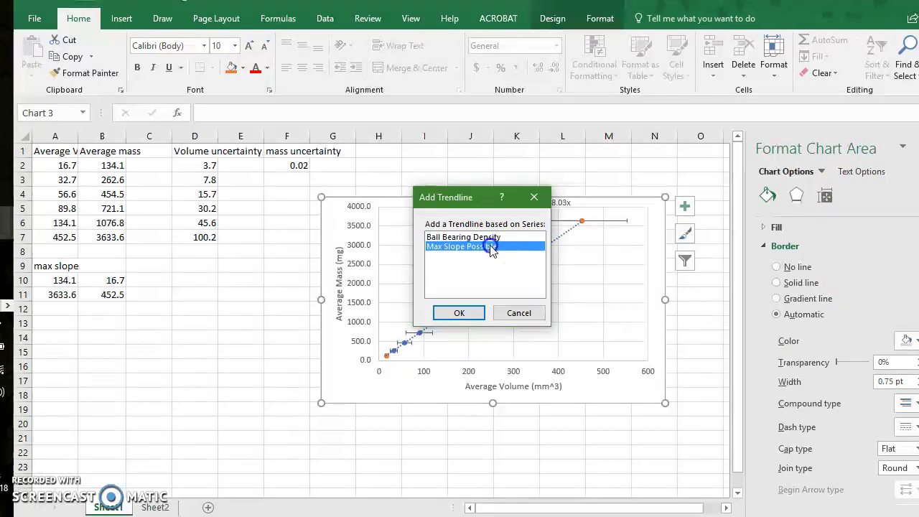
click(454, 313)
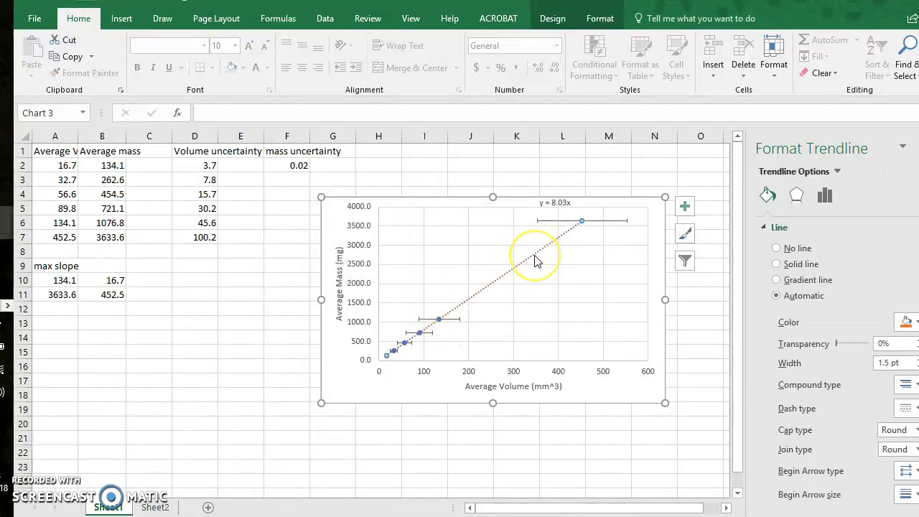
click(829, 195)
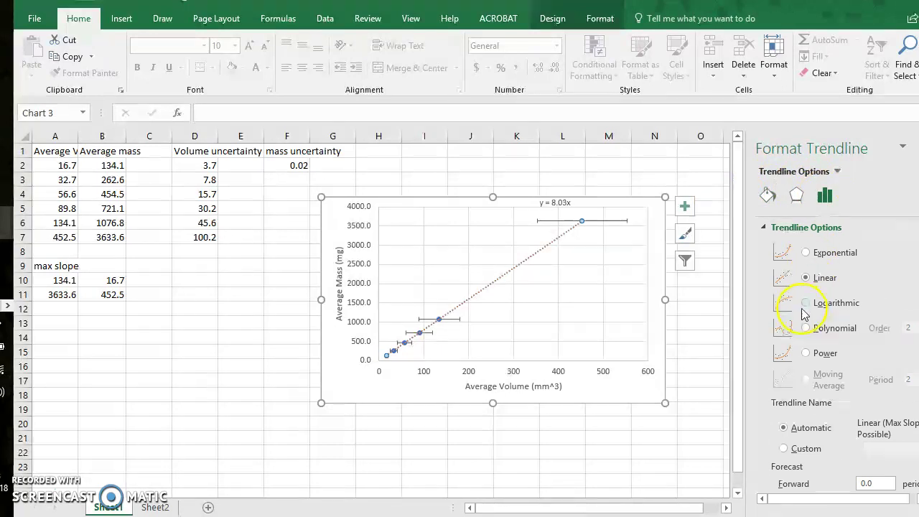
scroll(799, 425, down, 3)
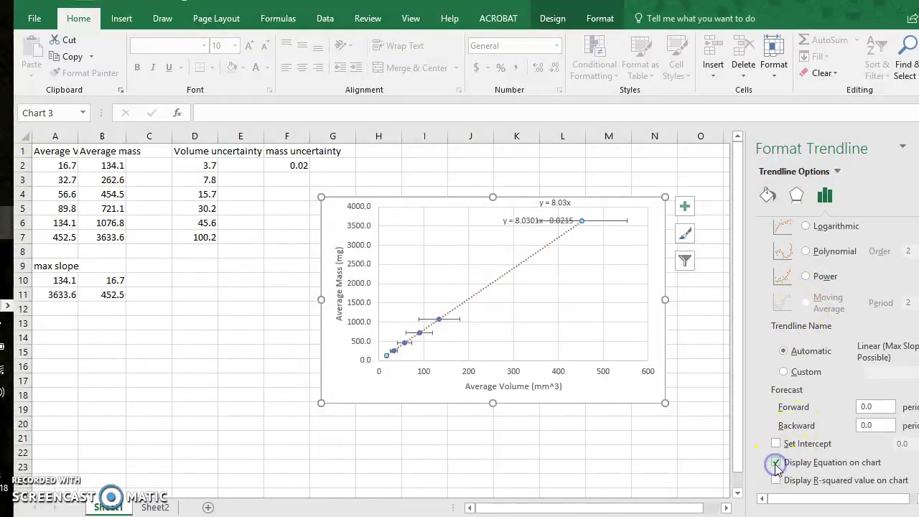
Drag the y = 8.0301x - 0.0215 equation label down below its trendline.
click(509, 220)
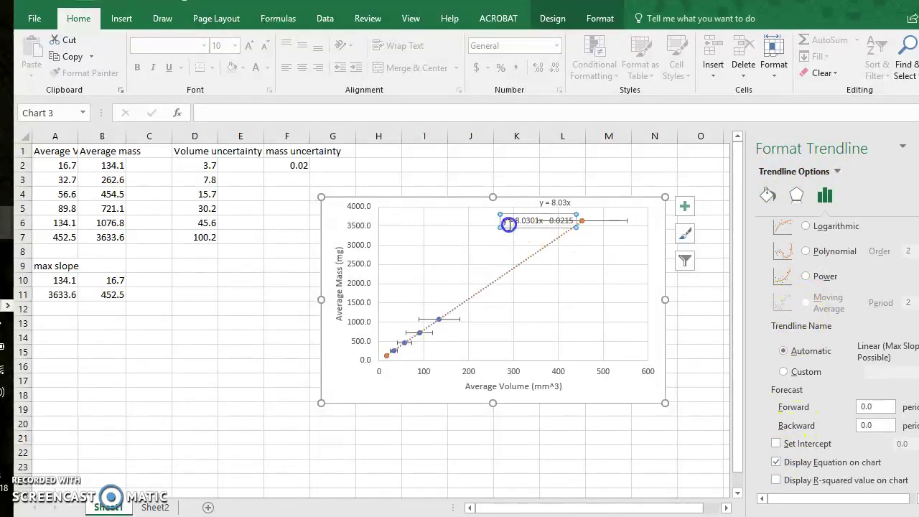
drag(509, 220, 543, 274)
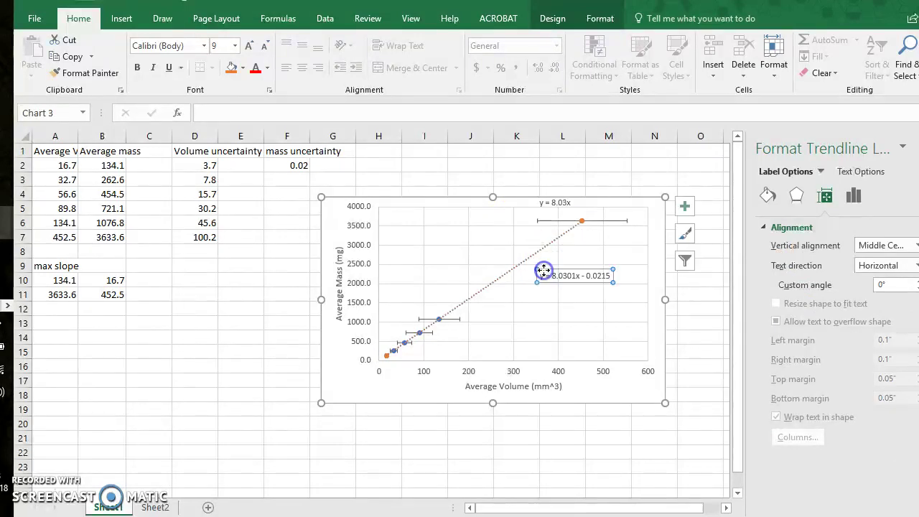
click(561, 203)
click(562, 273)
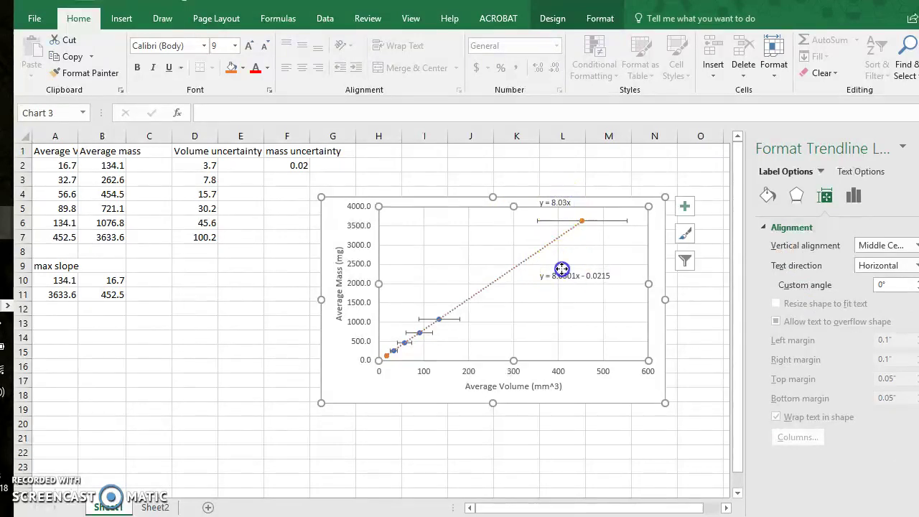
click(562, 272)
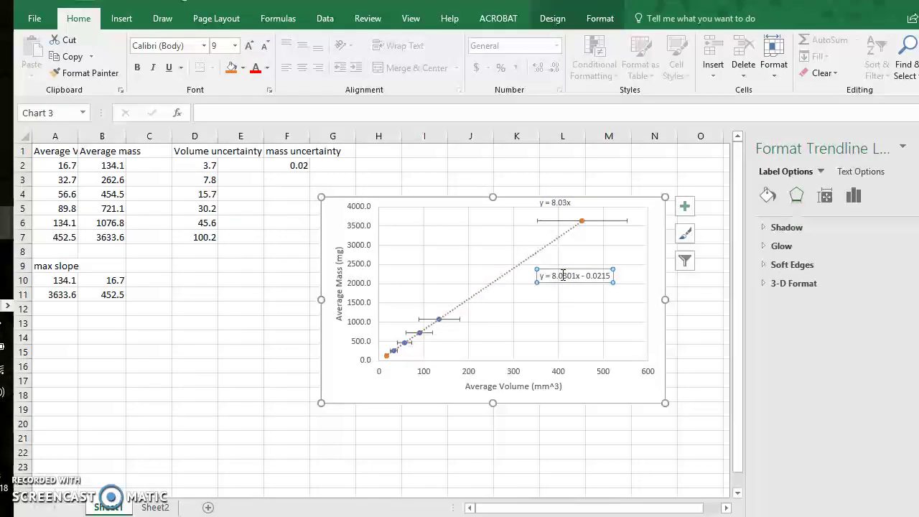
Give the y = 8.0301x - 0.0215 equation label a solid orange border.
click(767, 195)
click(564, 273)
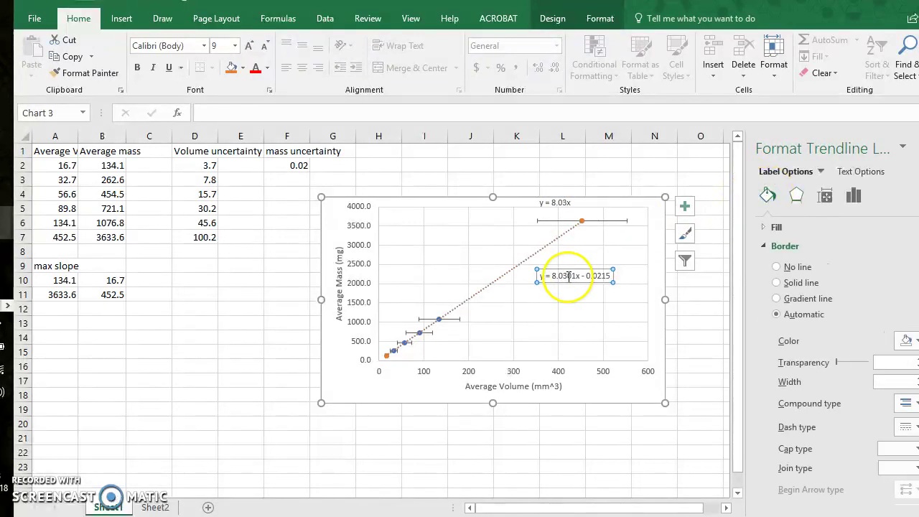
click(904, 340)
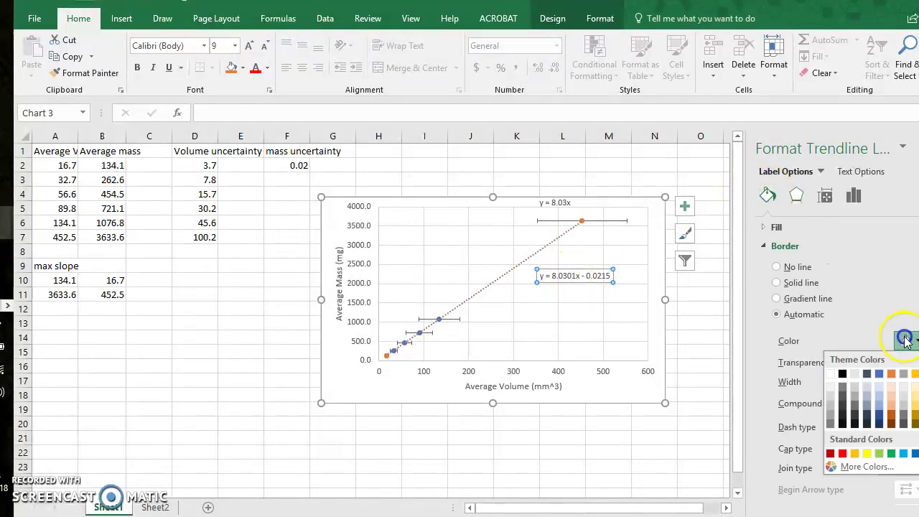
click(891, 375)
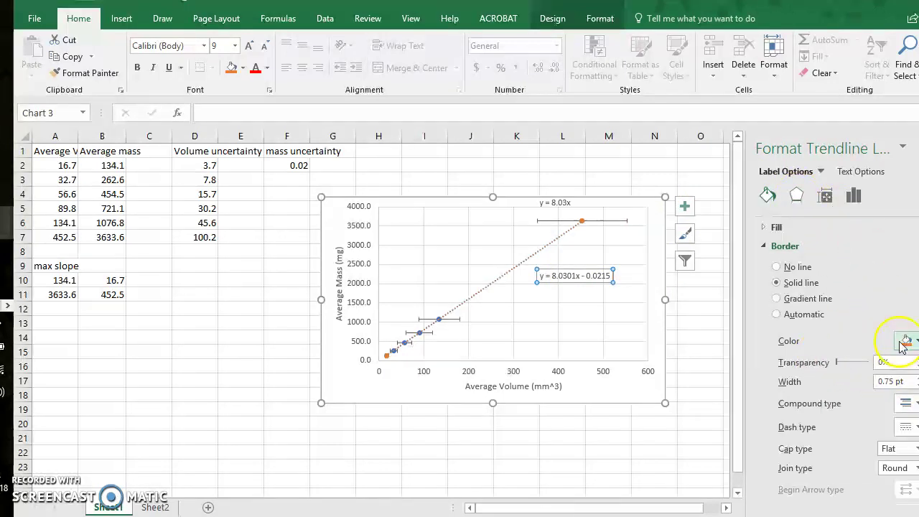
click(905, 341)
click(905, 343)
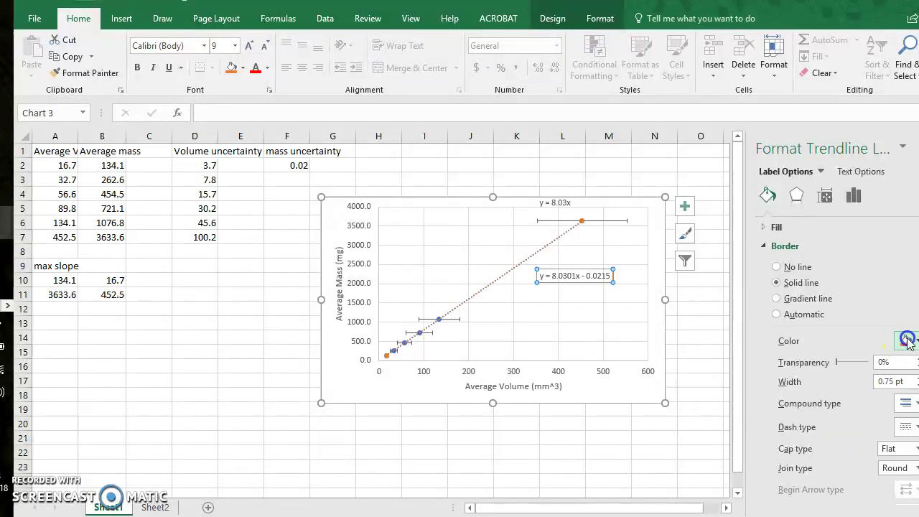
click(593, 303)
click(588, 271)
click(589, 295)
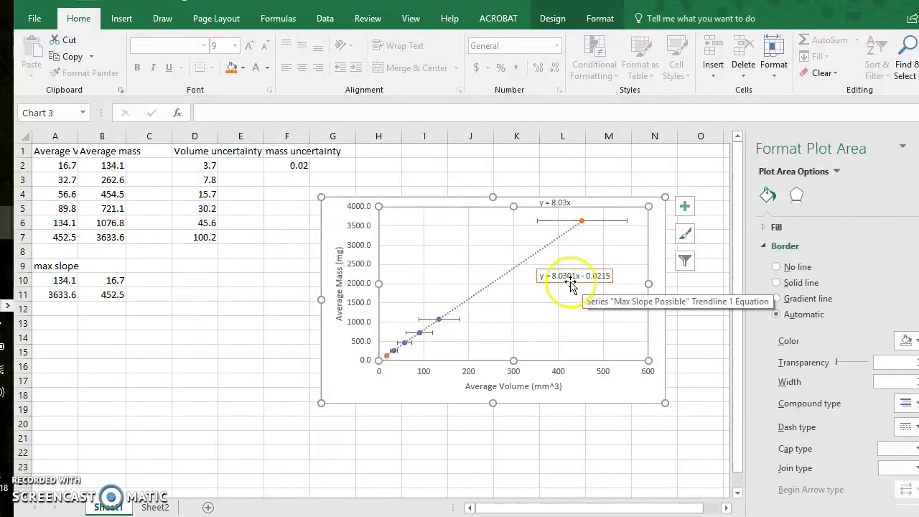
Label A13 'min slope' and enter masses =B2+F2 in A14 and =B7-F2 in A15.
click(50, 318)
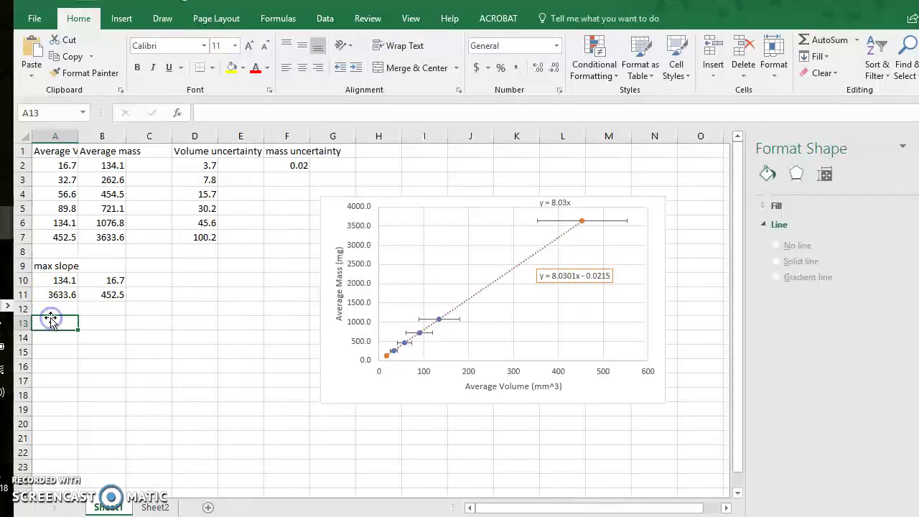
text(min slope)
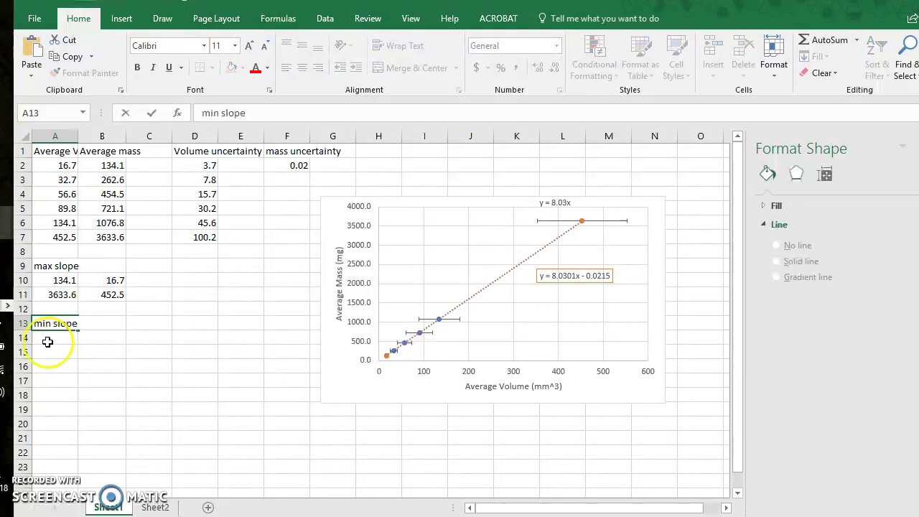
click(47, 341)
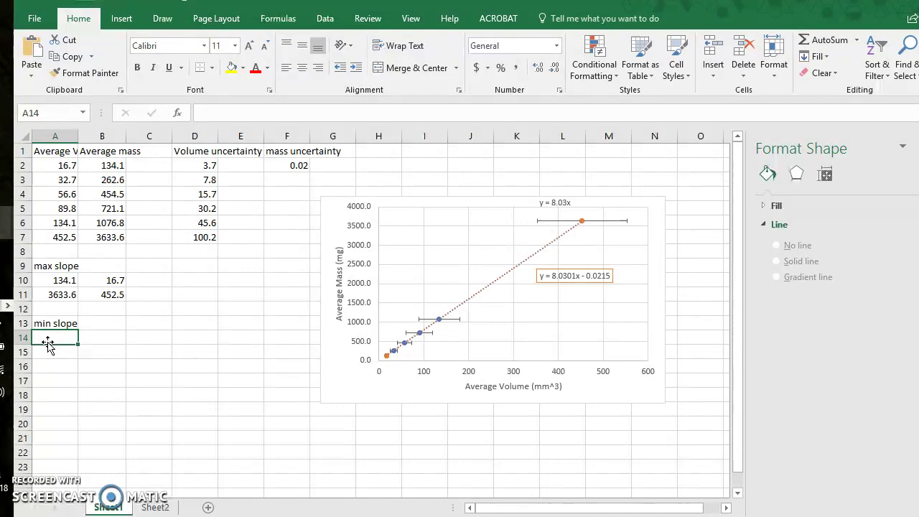
text(=)
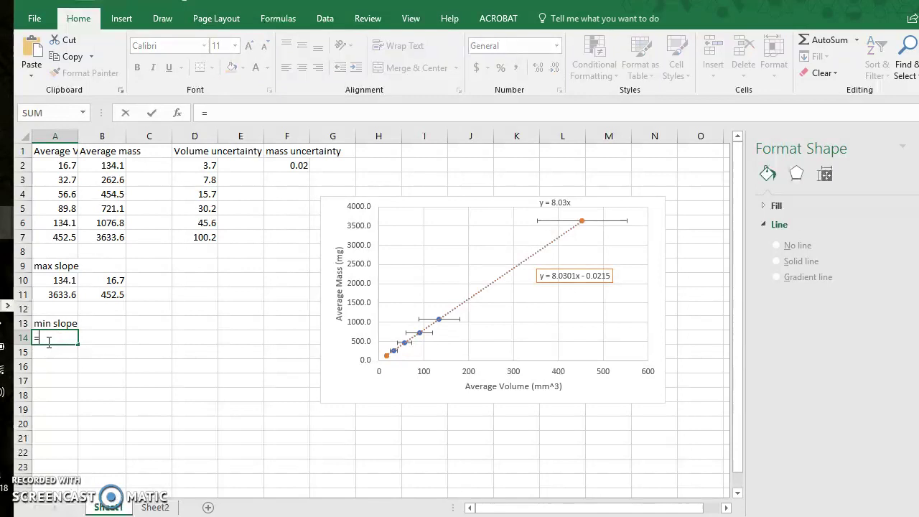
click(115, 165)
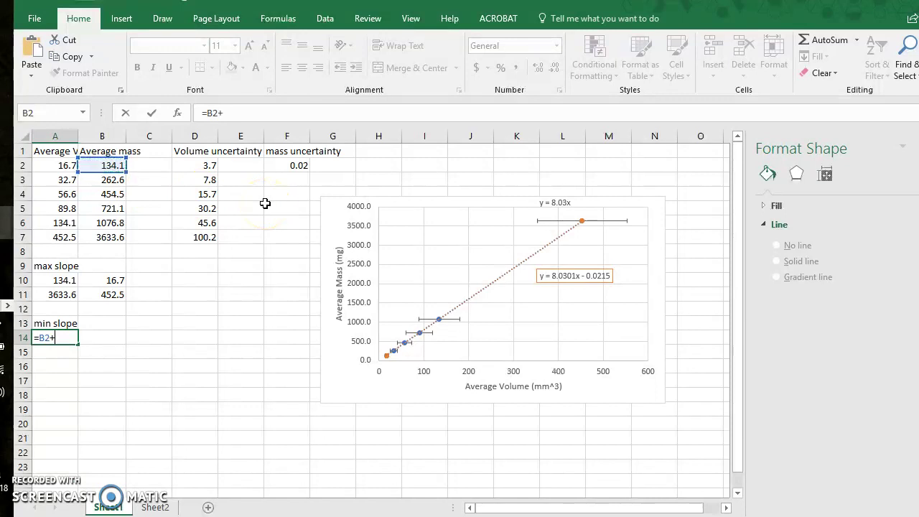
click(296, 165)
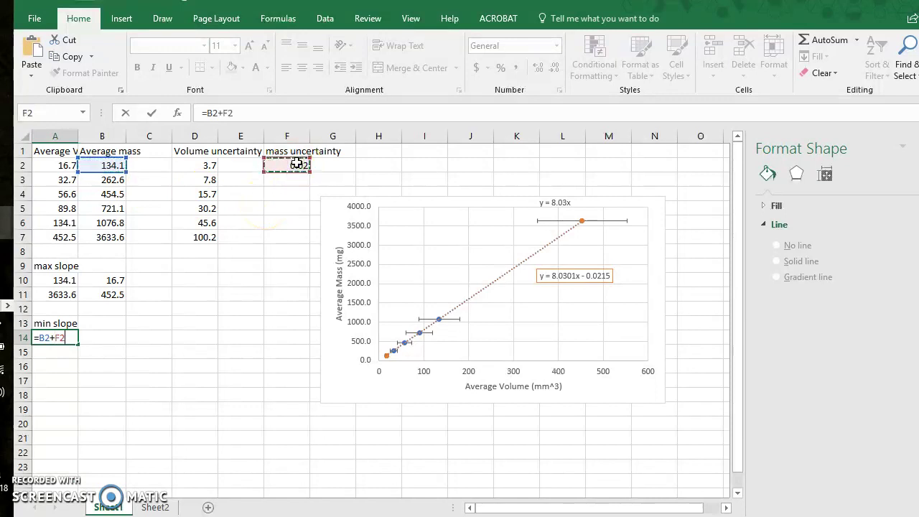
key(Return)
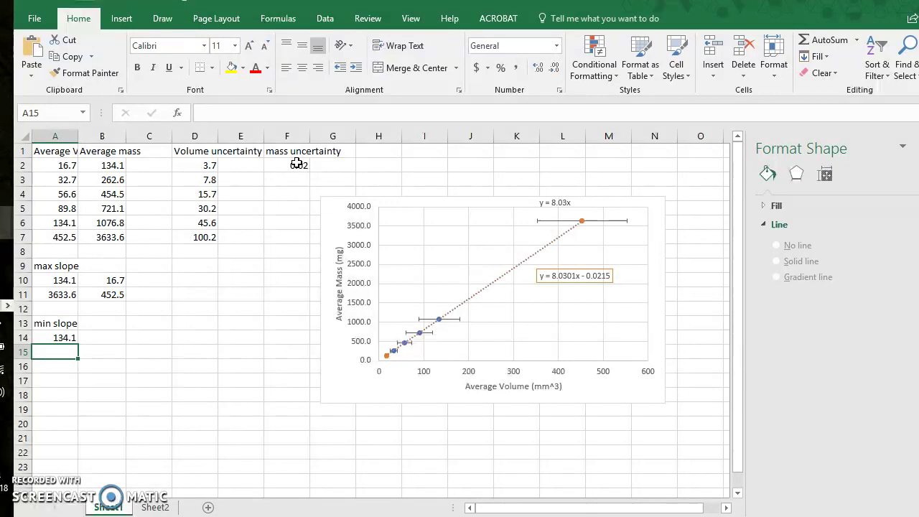
text(=)
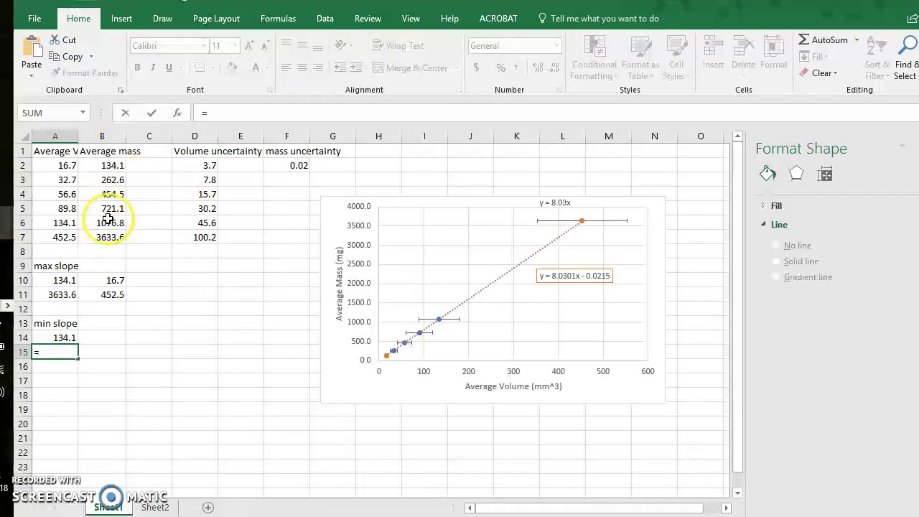
click(107, 241)
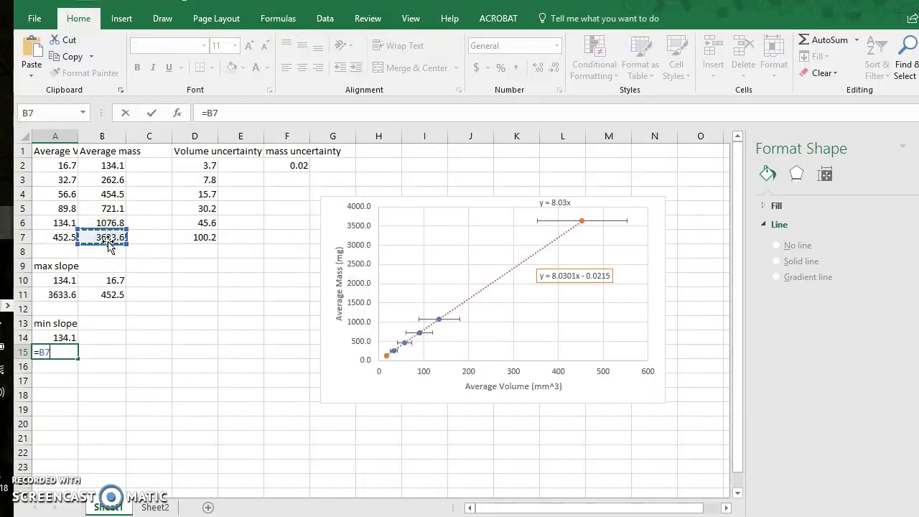
text(-)
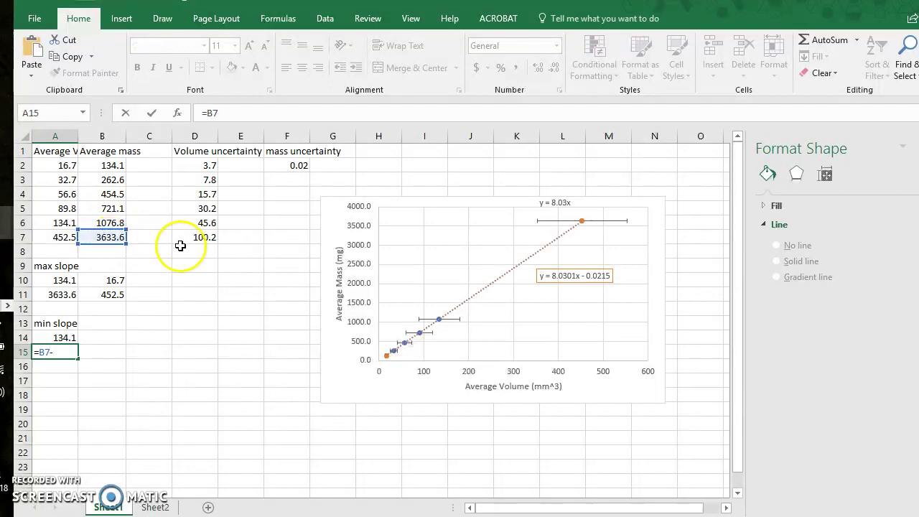
click(305, 164)
key(Return)
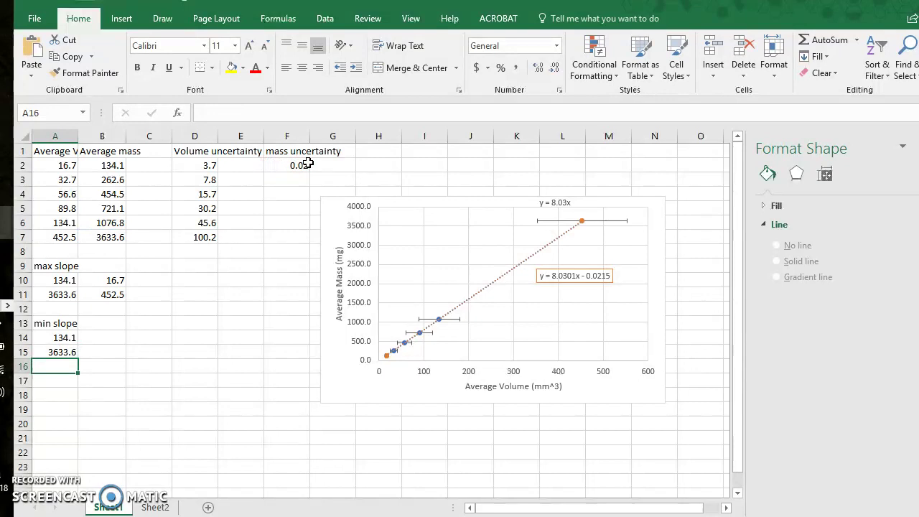
Fill B14 and B15 with the volumes =A2 and =A7 (16.7 and 452.5).
click(108, 343)
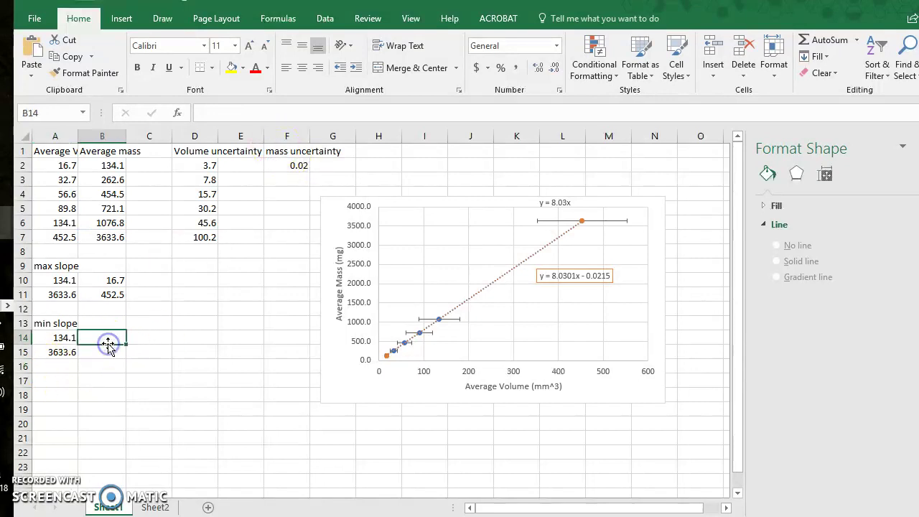
text(=)
click(64, 165)
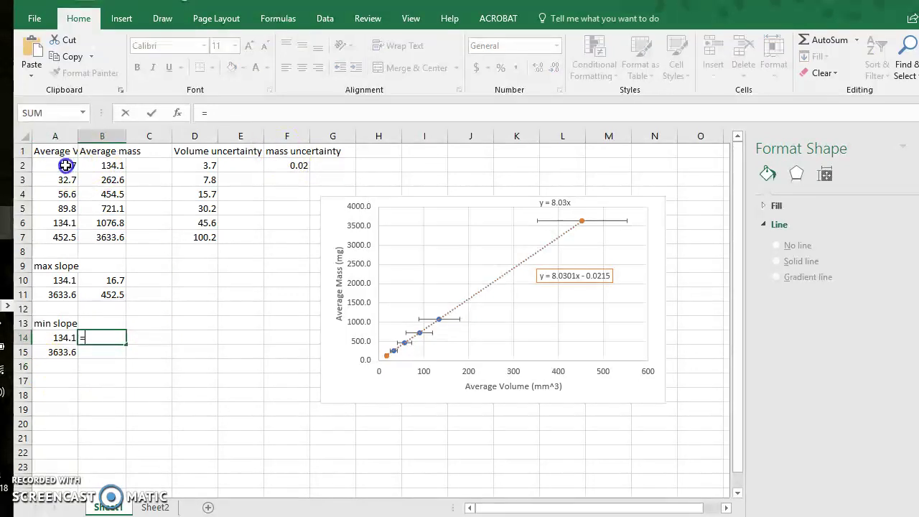
key(Return)
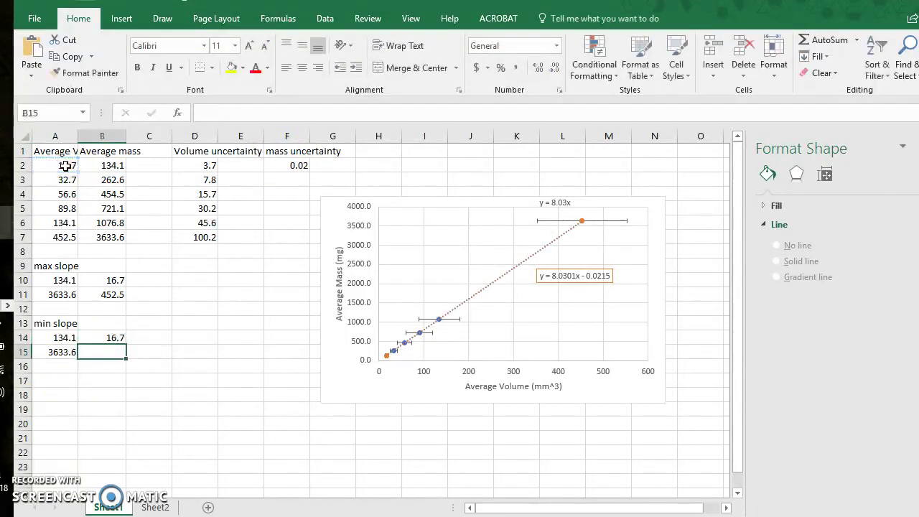
click(69, 237)
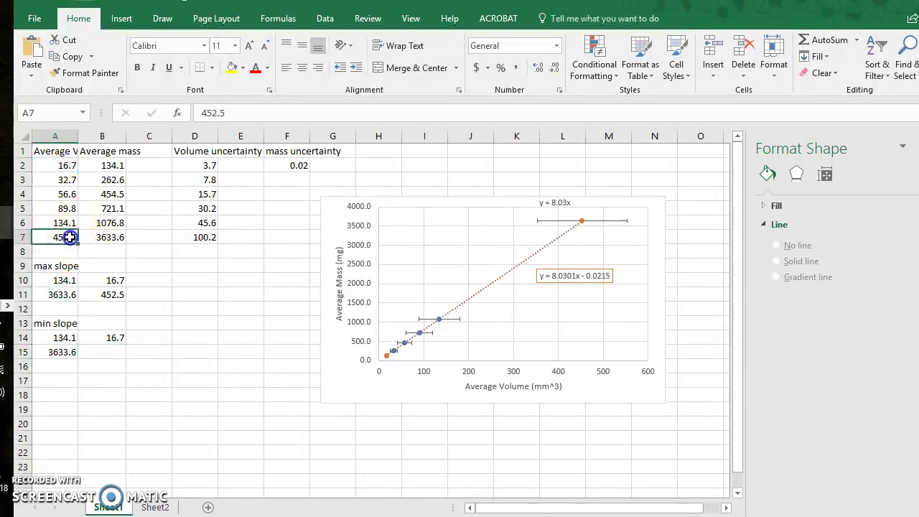
click(98, 350)
text(=)
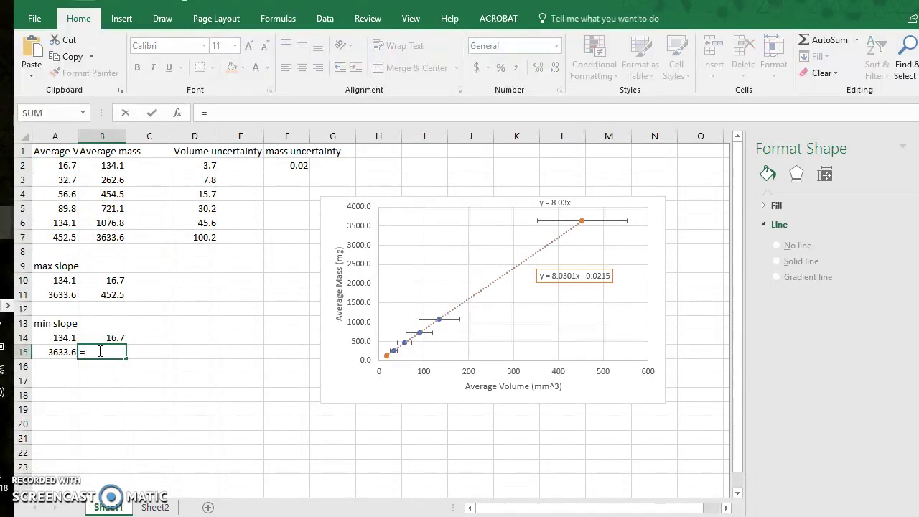
click(59, 237)
key(Return)
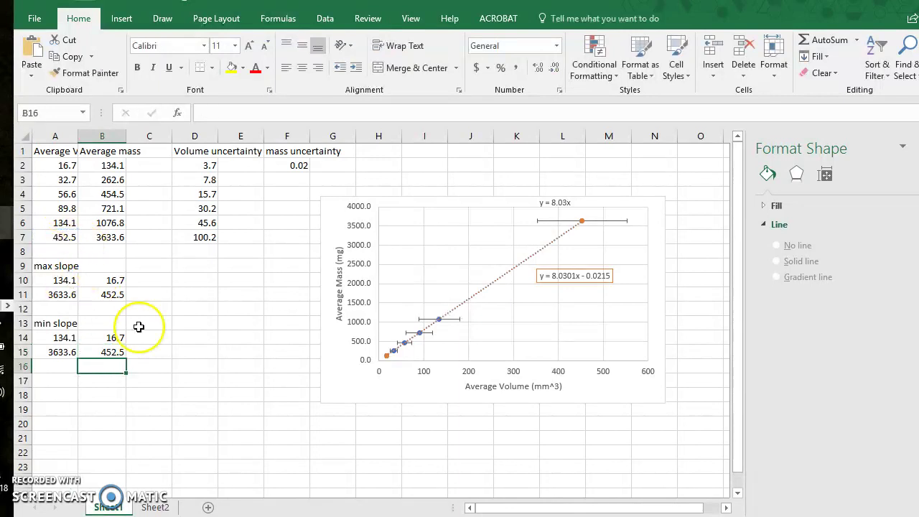
click(184, 353)
Add a chart series named Min Slope Possible with X values B14:B15 and Y values A14:A15.
click(638, 245)
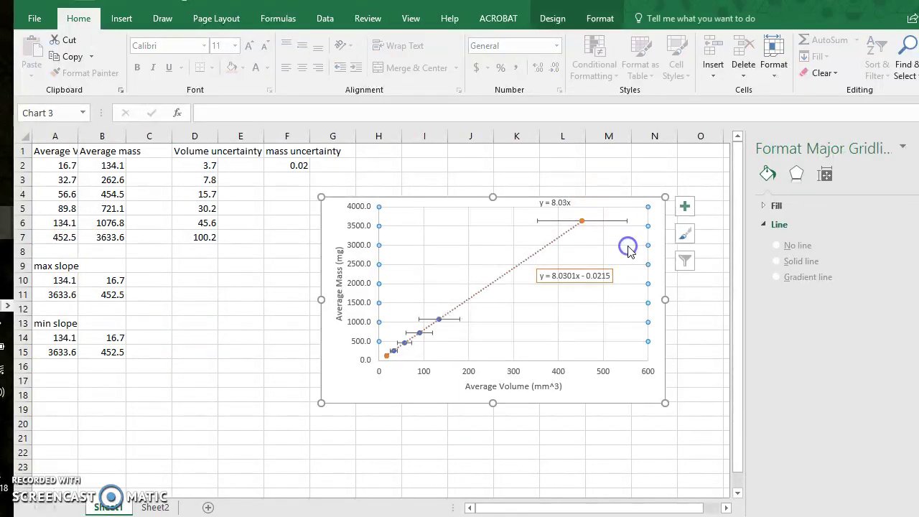
right_click(635, 245)
click(659, 308)
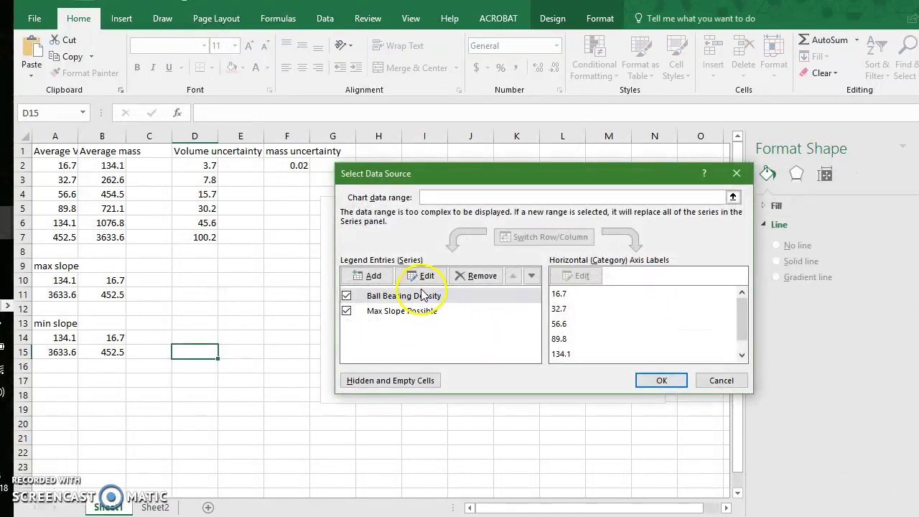
click(370, 277)
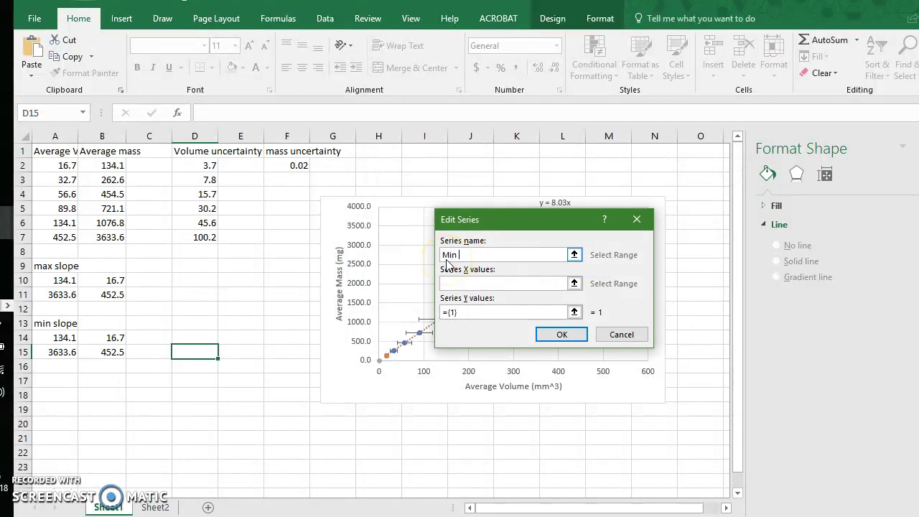
text(Min Slope Possible)
click(496, 285)
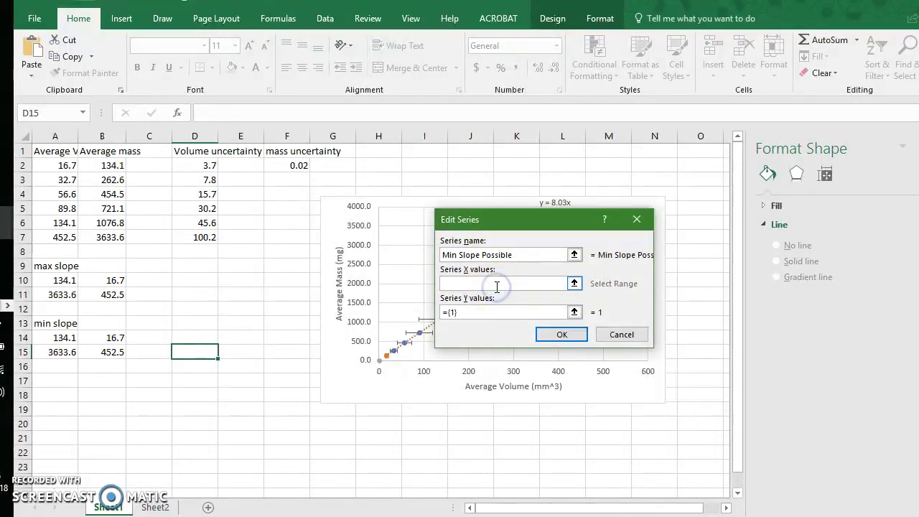
text(=)
drag(108, 337, 107, 352)
click(470, 311)
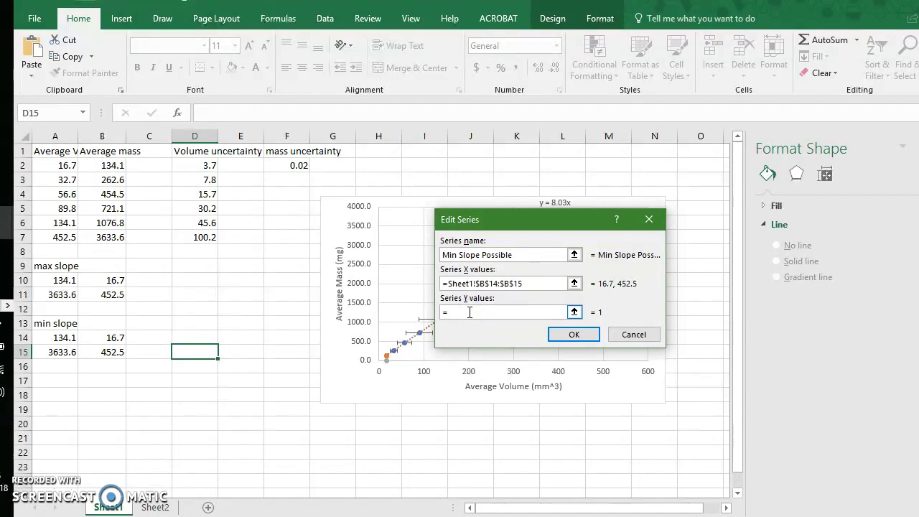
drag(61, 338, 56, 355)
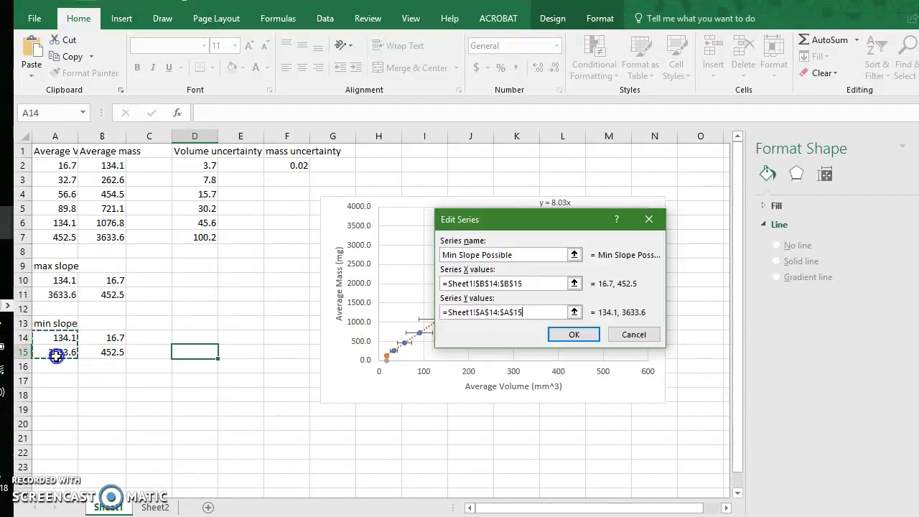
click(574, 334)
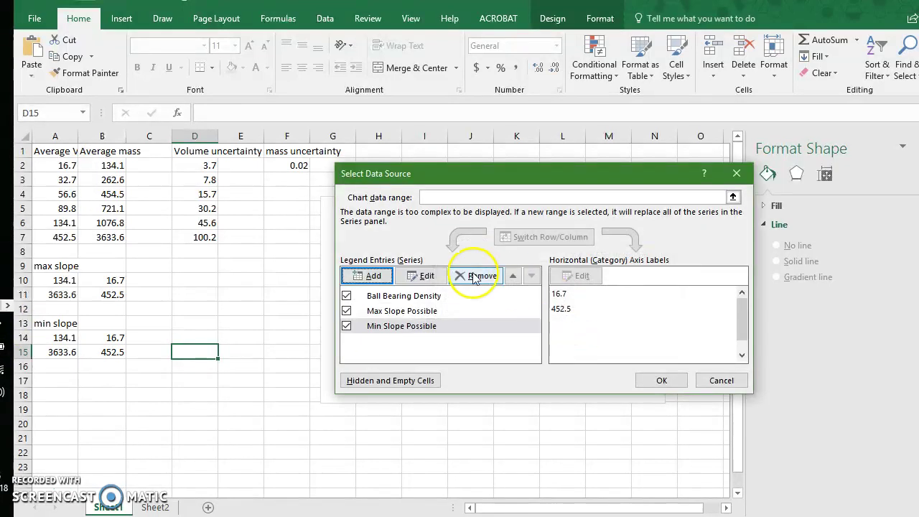
click(661, 380)
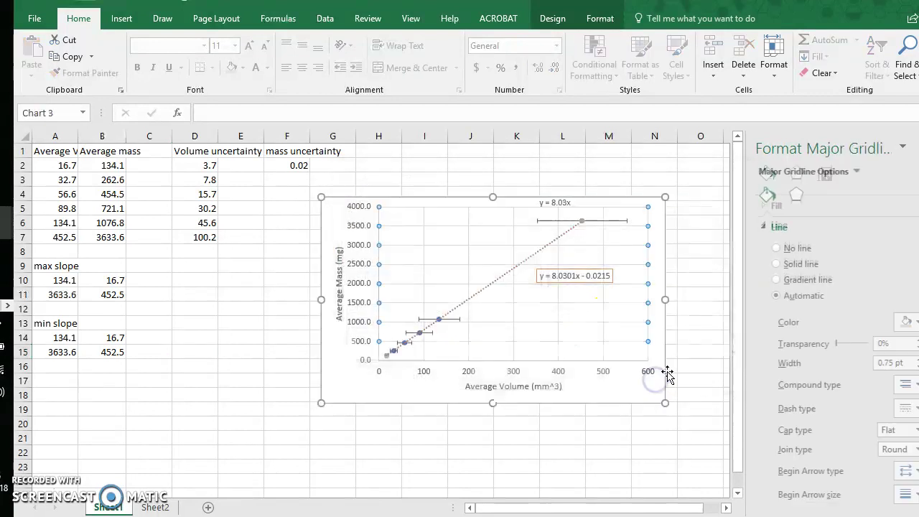
Add a linear trendline to Min Slope Possible showing its equation, y = 8.0299x + 0.0215.
click(682, 206)
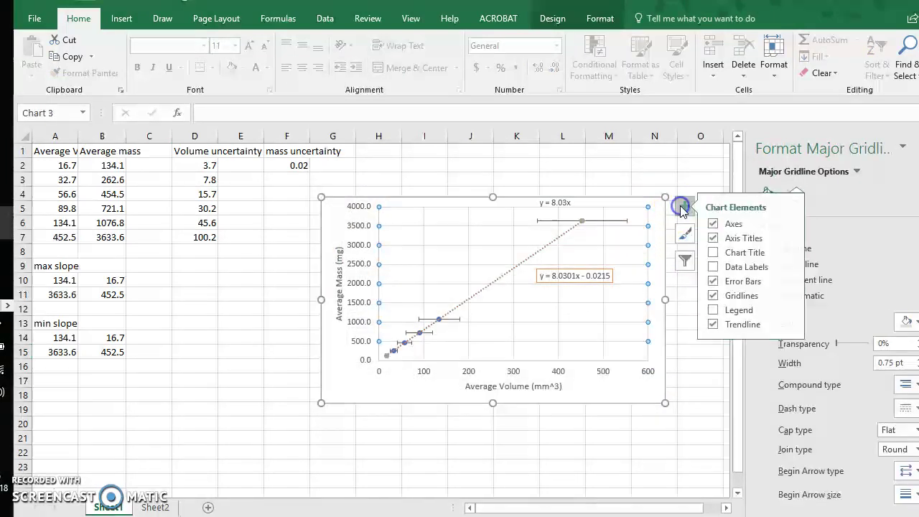
click(794, 324)
click(825, 396)
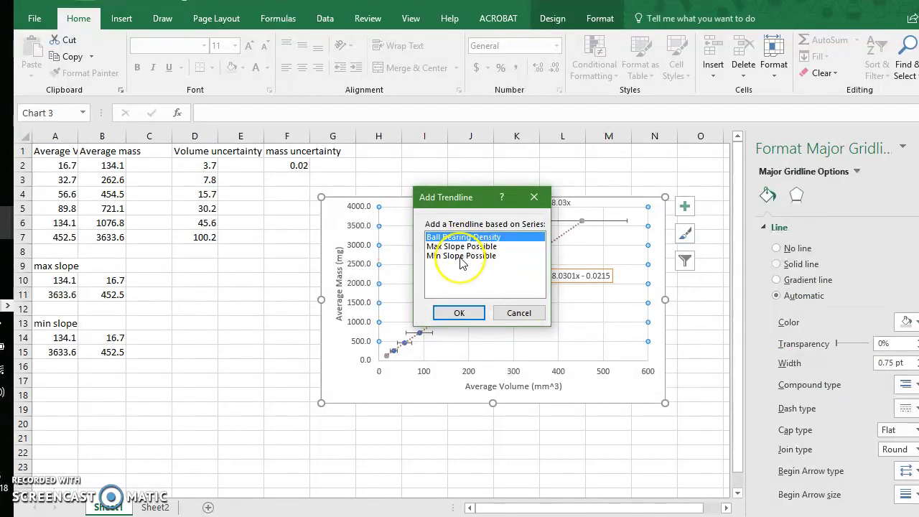
click(462, 257)
click(474, 317)
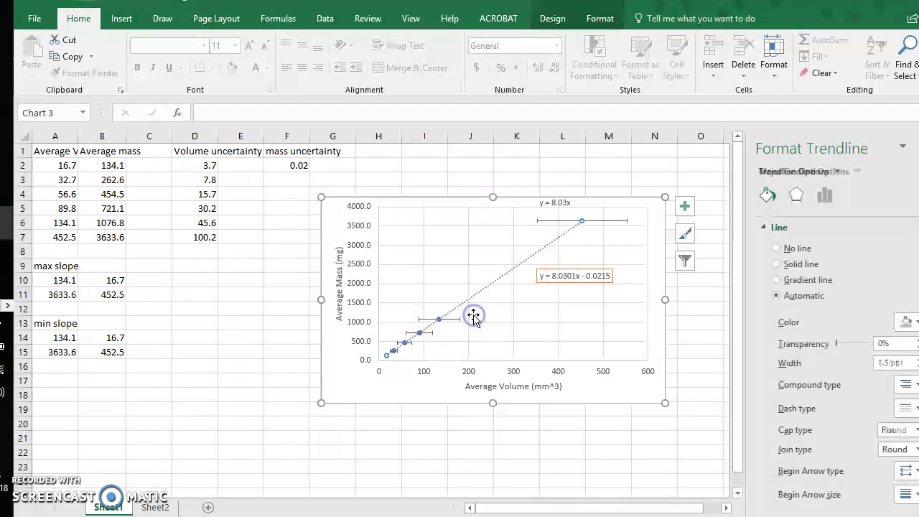
click(824, 198)
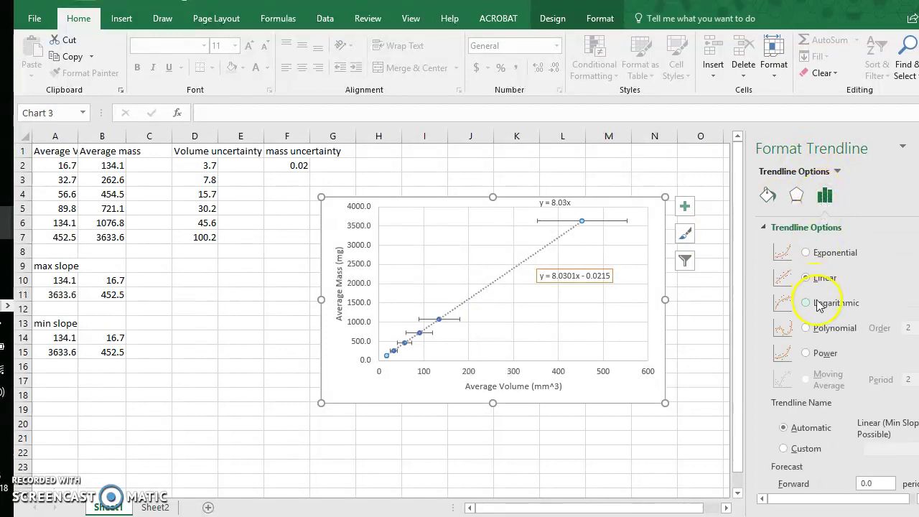
scroll(806, 318, down, 2)
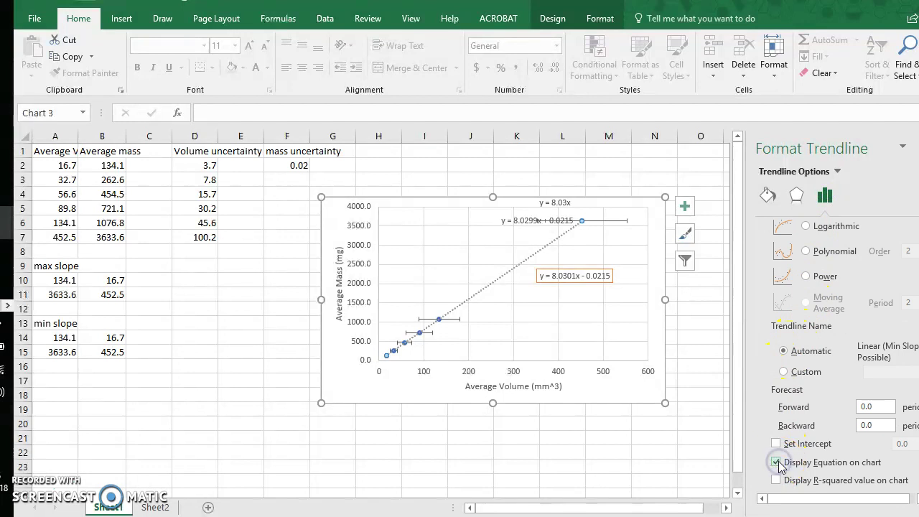
Drag the y = 8.0299x + 0.0215 label lower on the chart and select it.
click(528, 221)
drag(526, 222, 543, 305)
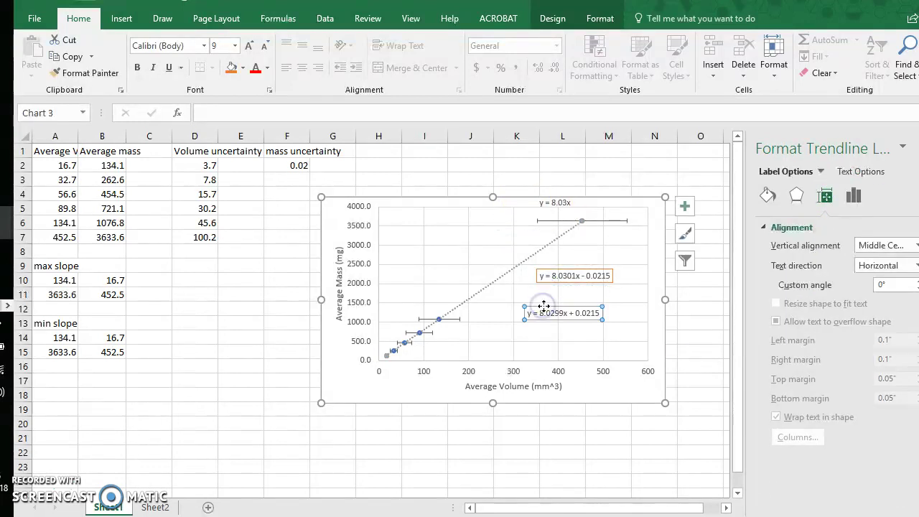
click(566, 272)
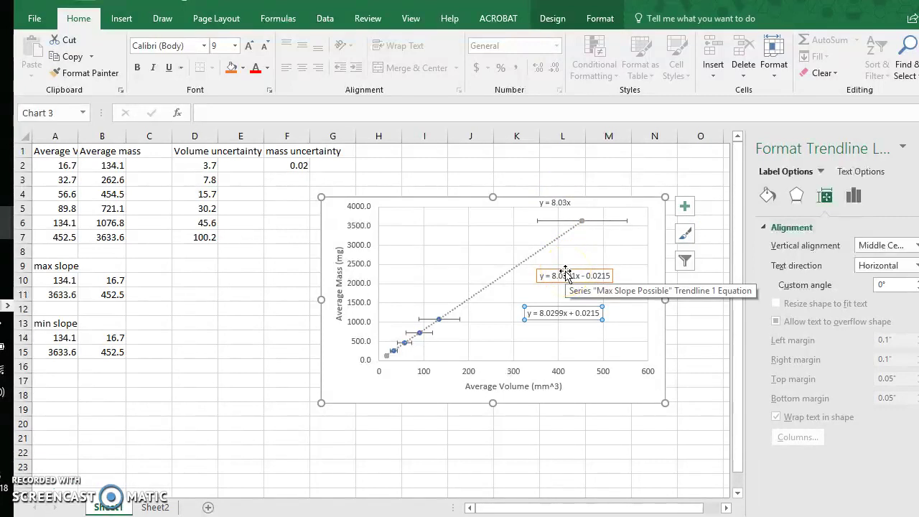
click(564, 310)
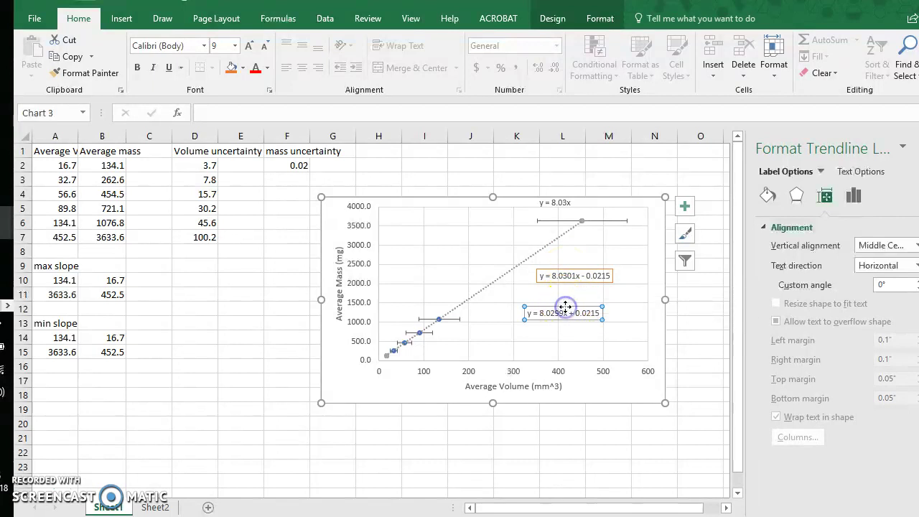
click(561, 309)
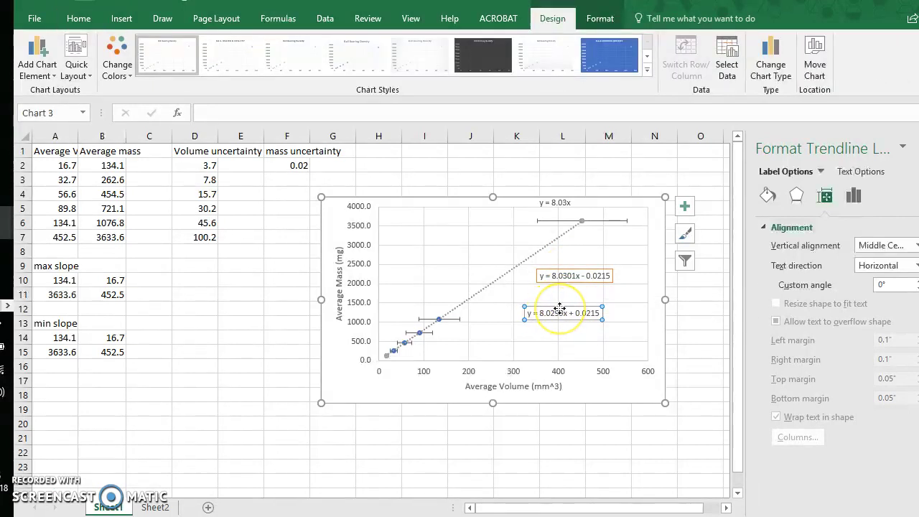
Give the y = 8.0299x + 0.0215 label a solid border in a Theme Colors colour.
click(766, 197)
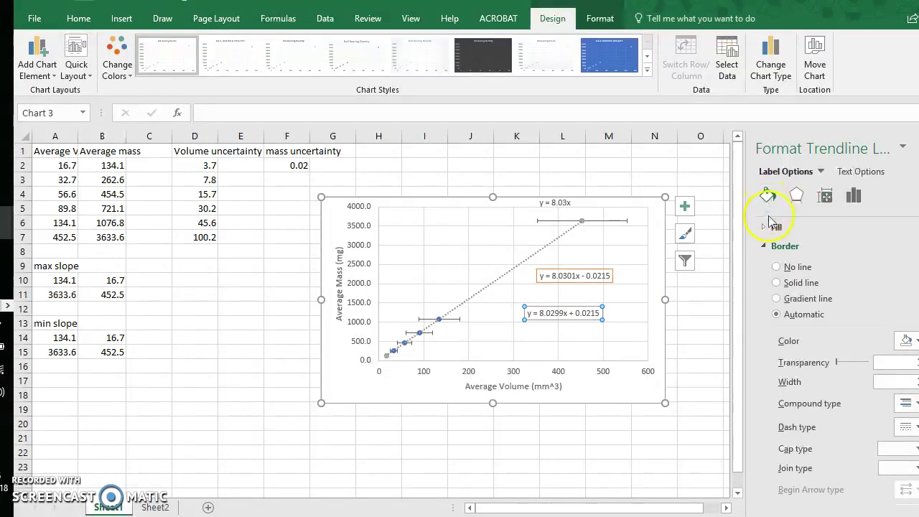
click(786, 246)
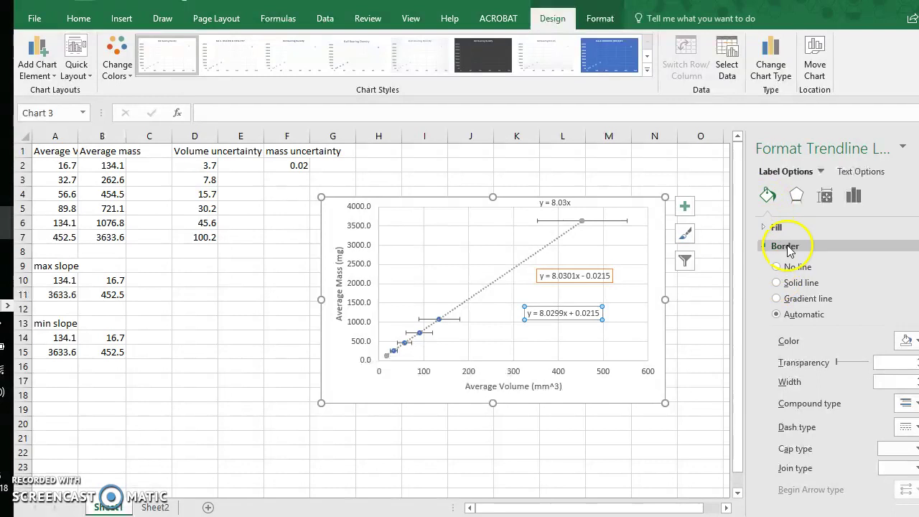
click(778, 283)
click(906, 340)
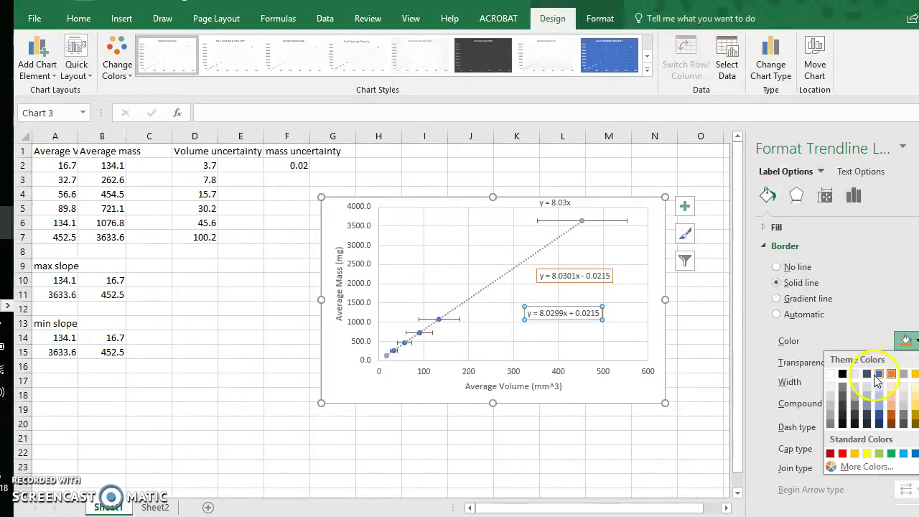
click(830, 425)
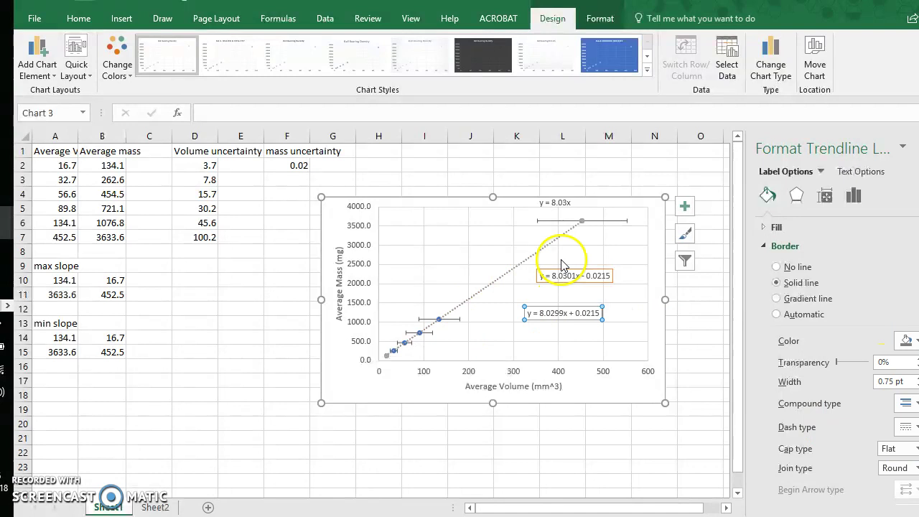
click(636, 310)
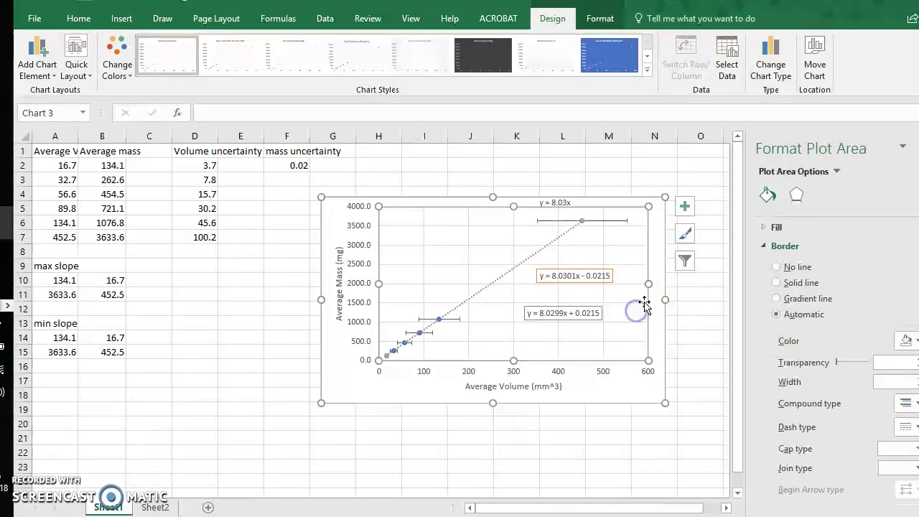
Turn on the chart legend and position the y = 8.03x label beside the top data point.
click(685, 207)
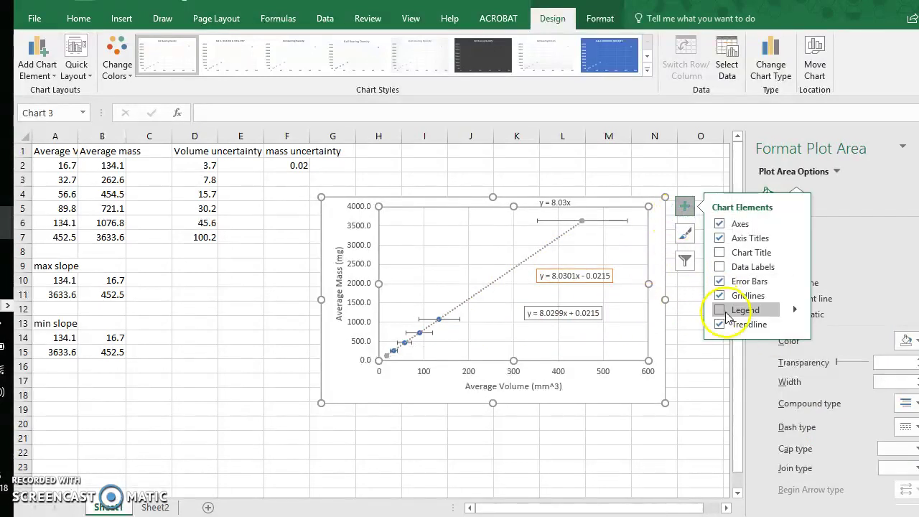
click(720, 309)
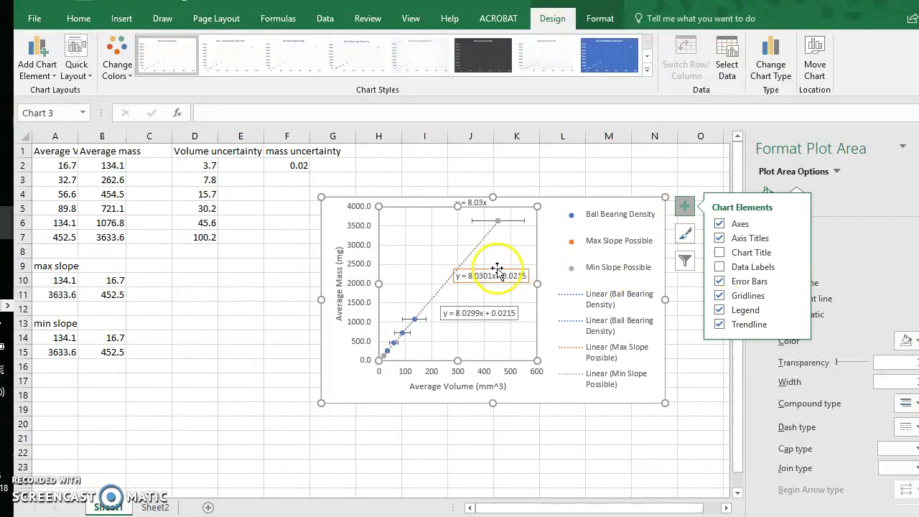
click(474, 202)
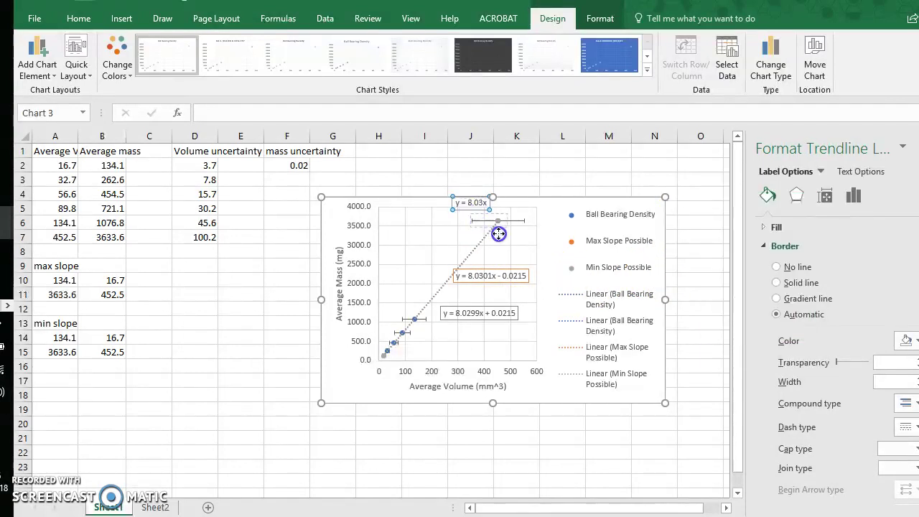
drag(524, 248, 528, 267)
click(509, 268)
click(508, 305)
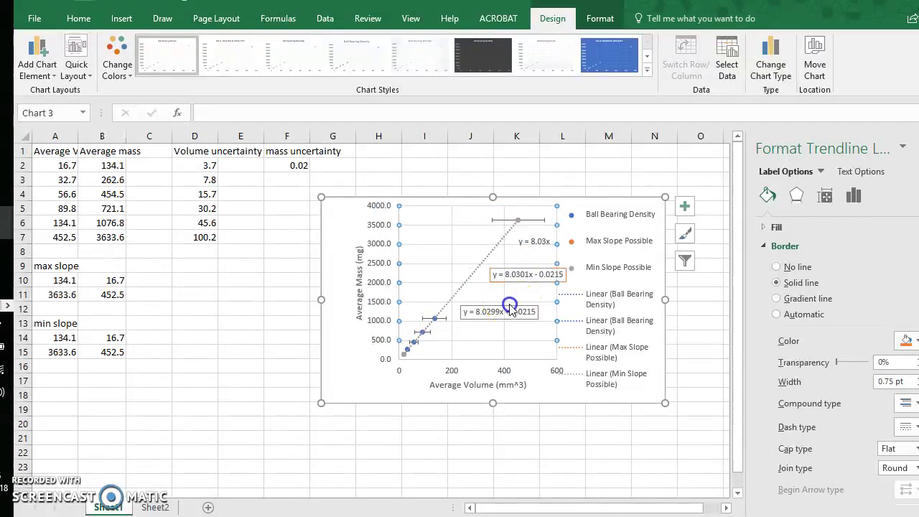
click(494, 313)
click(509, 305)
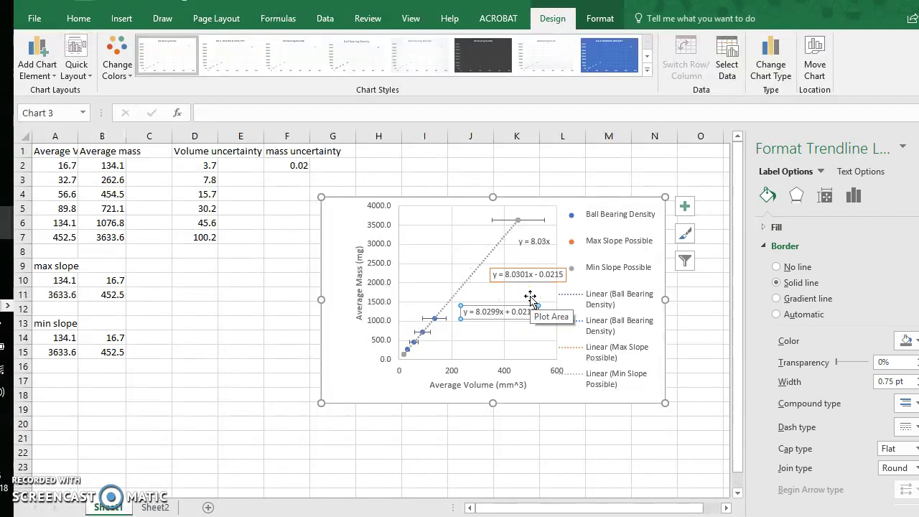
click(425, 439)
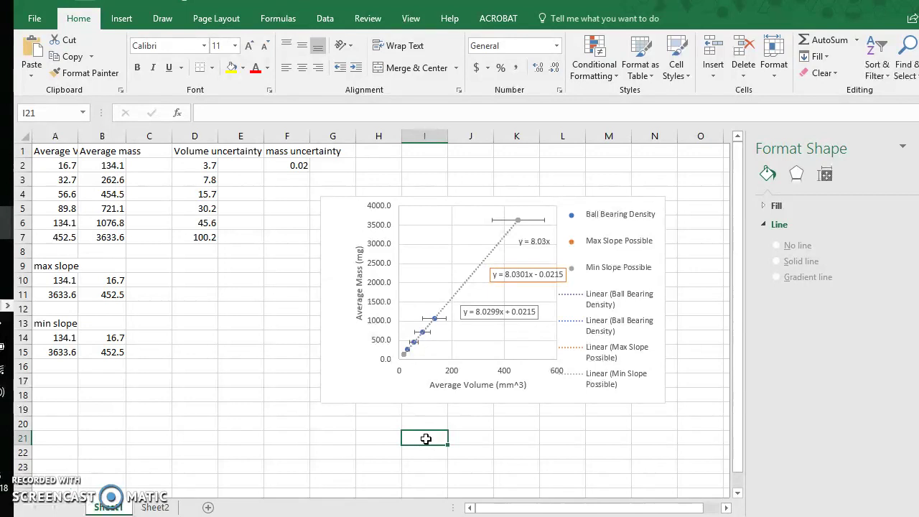
Enter 'density' in I21 and 8.03 in J21.
text(de)
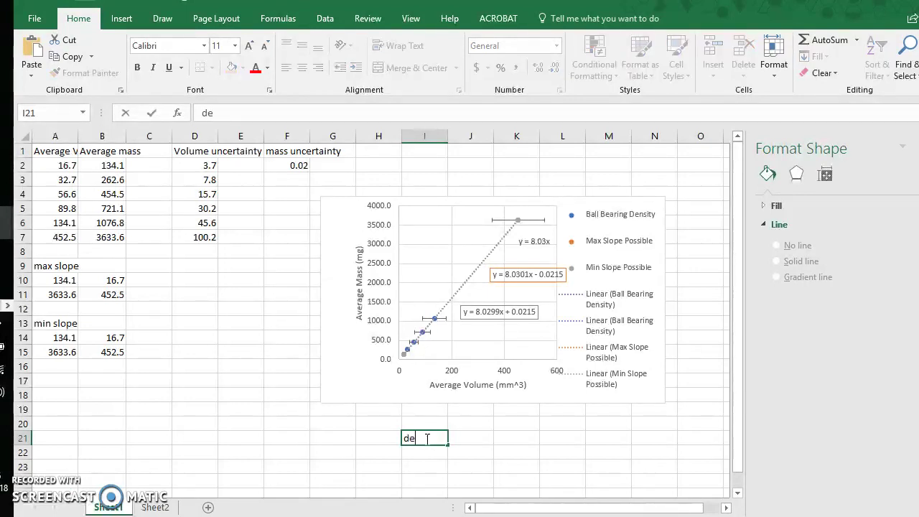
text(nsity)
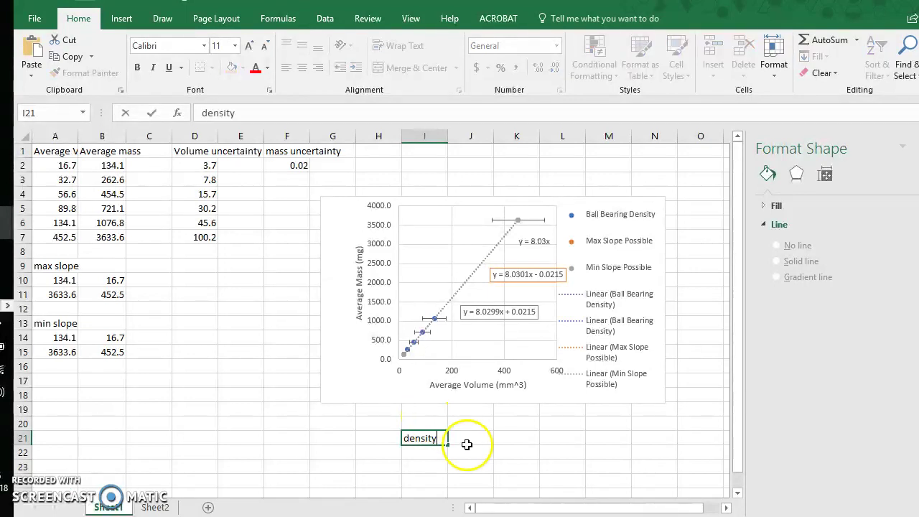
click(470, 438)
text(8.03)
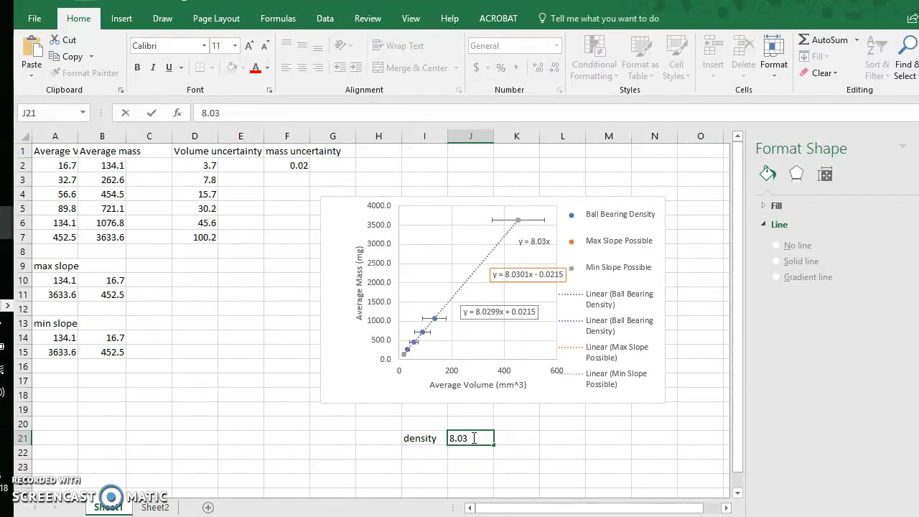
Insert a ± sign from the Latin-1 Supplement subset after 8.03 in J21.
click(121, 18)
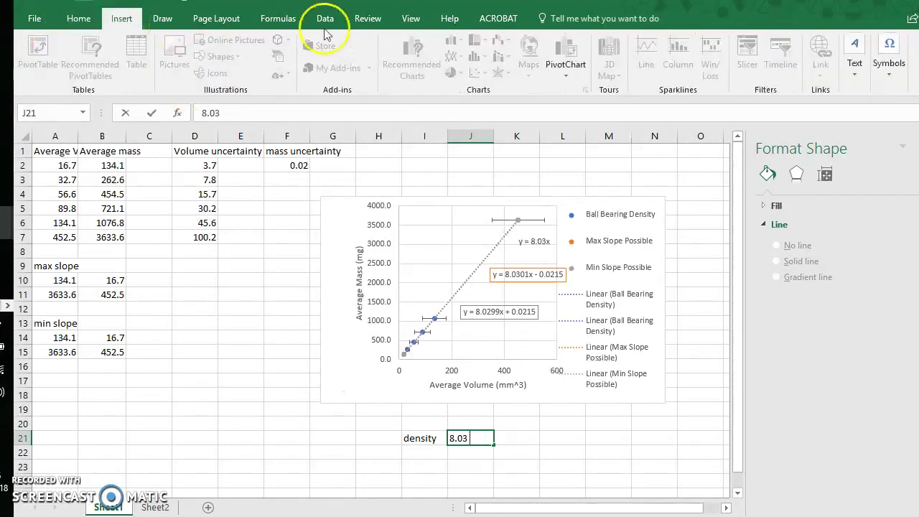
click(887, 65)
click(911, 119)
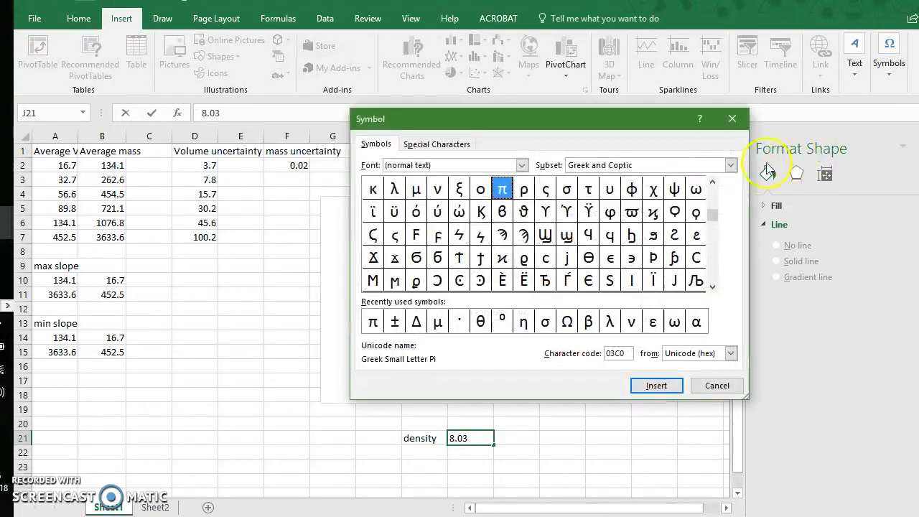
click(680, 166)
click(675, 178)
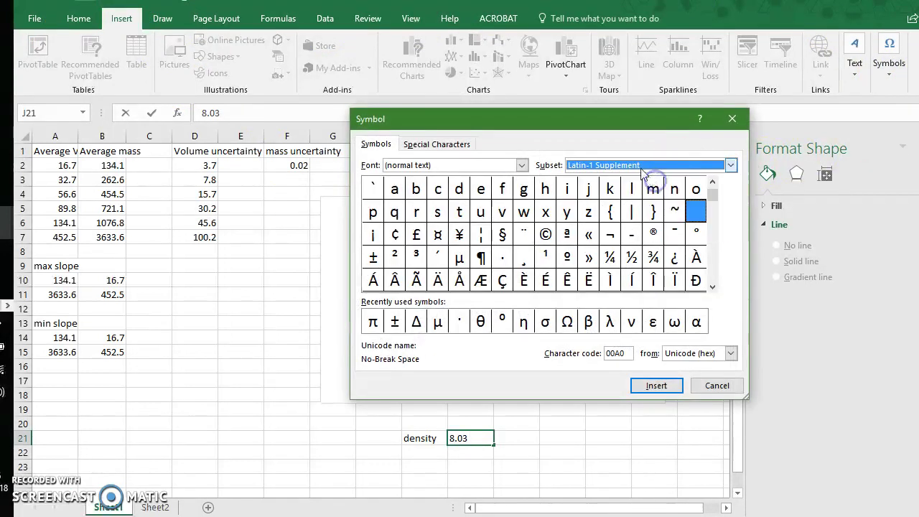
click(372, 257)
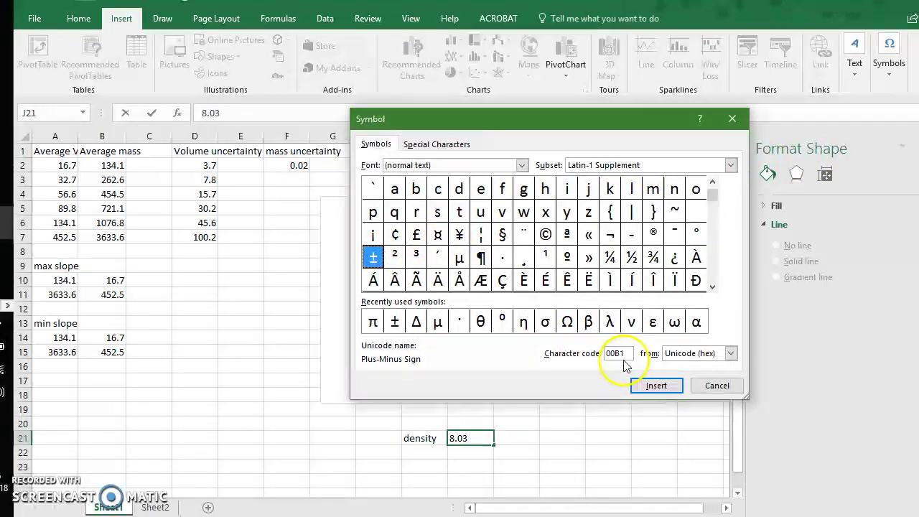
click(649, 387)
click(716, 385)
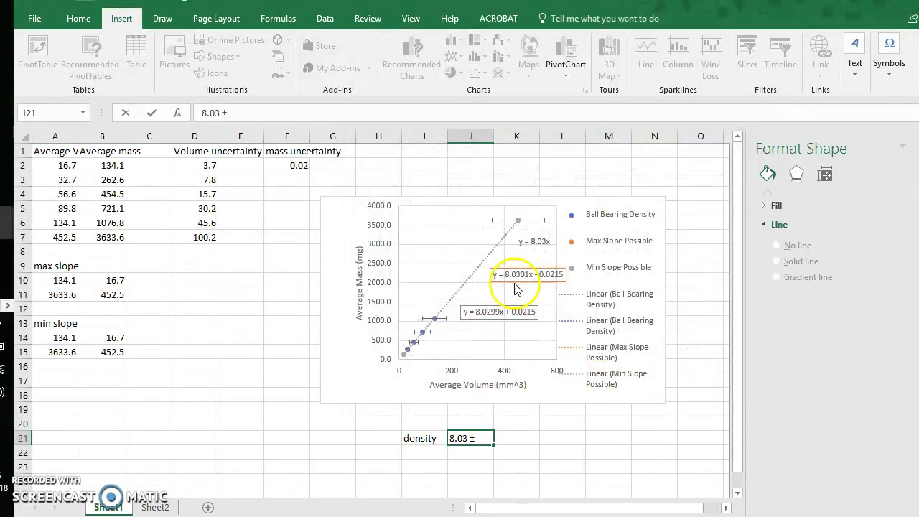
Label D20 'slope uncertainty' and enter =8.0301 - 8.0299 in F20.
click(193, 423)
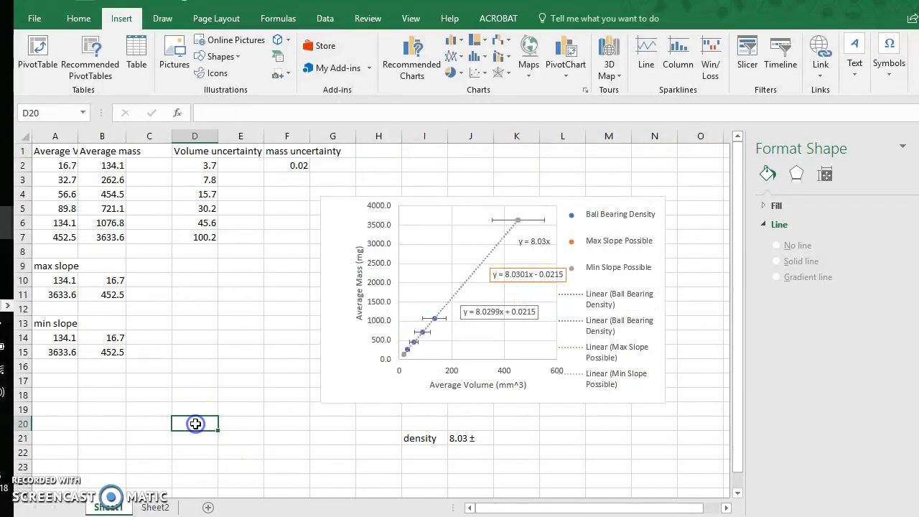
text(slope uncert)
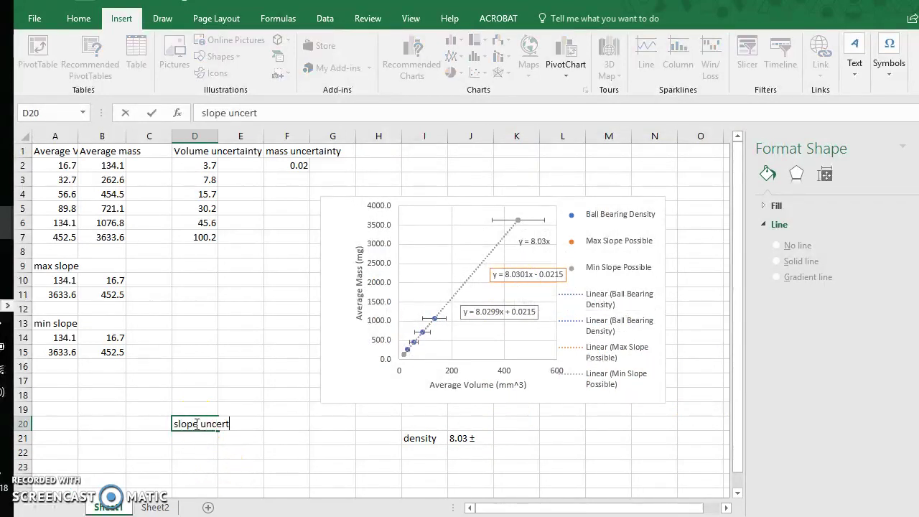
text(ainty)
click(297, 424)
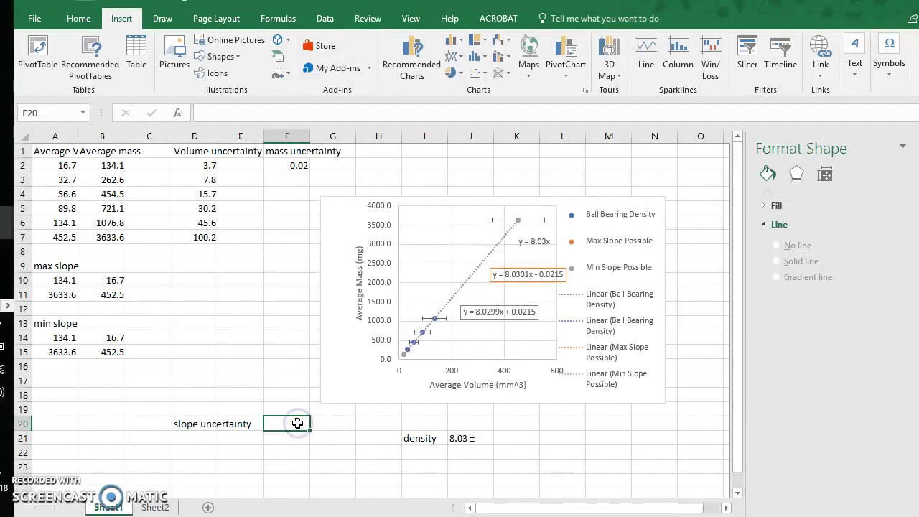
text(=)
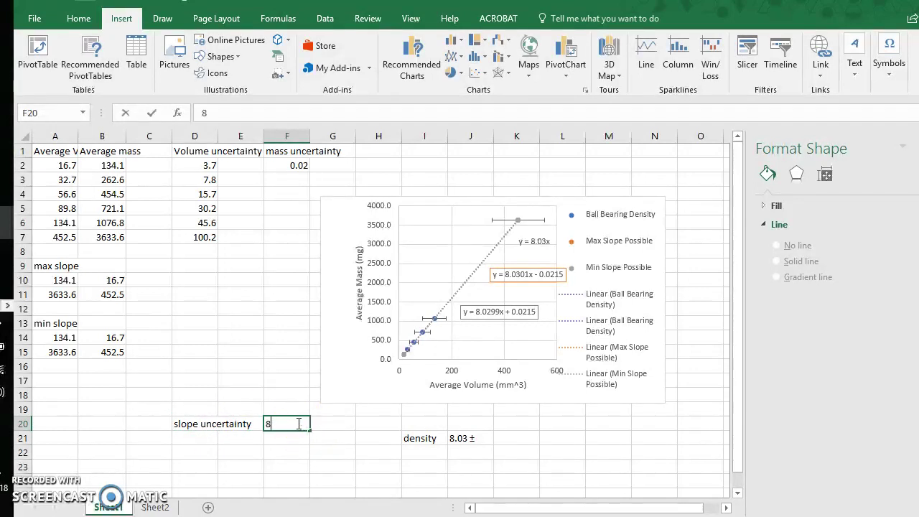
text(8.)
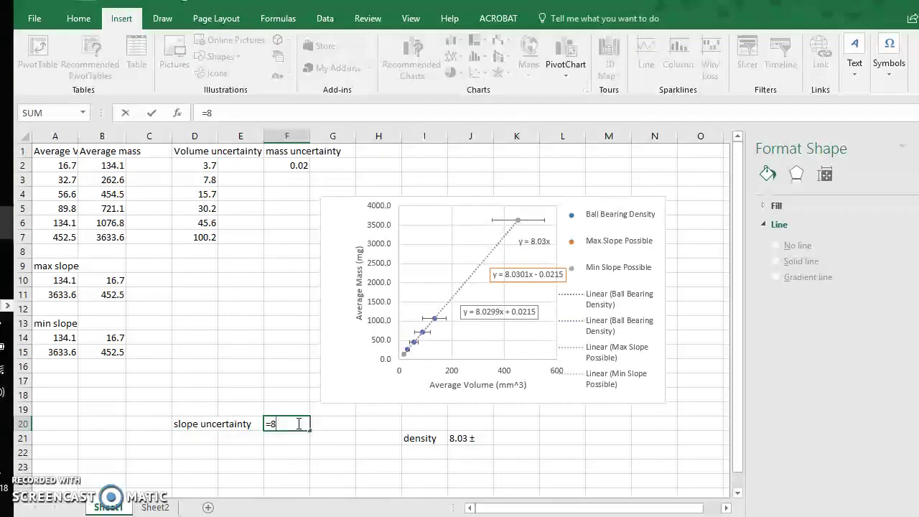
text(0)
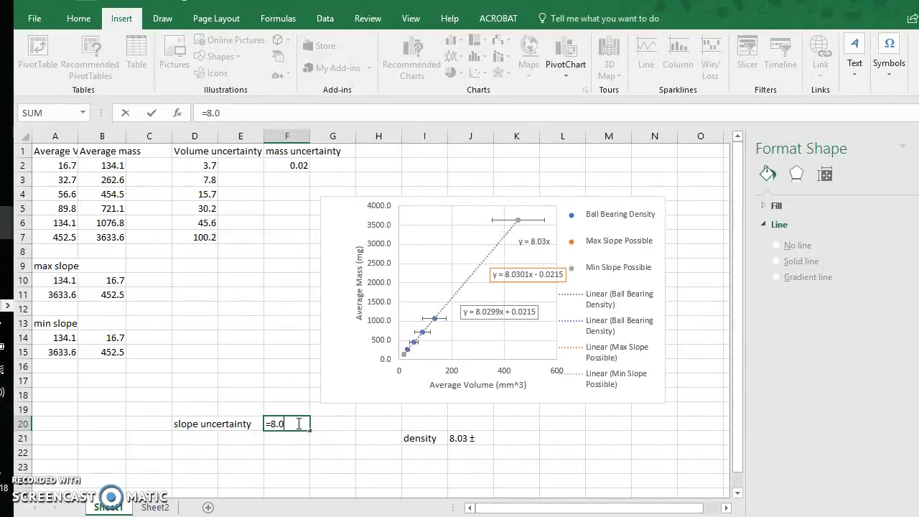
text(301 -0)
key(BackSpace)
text(8.0299)
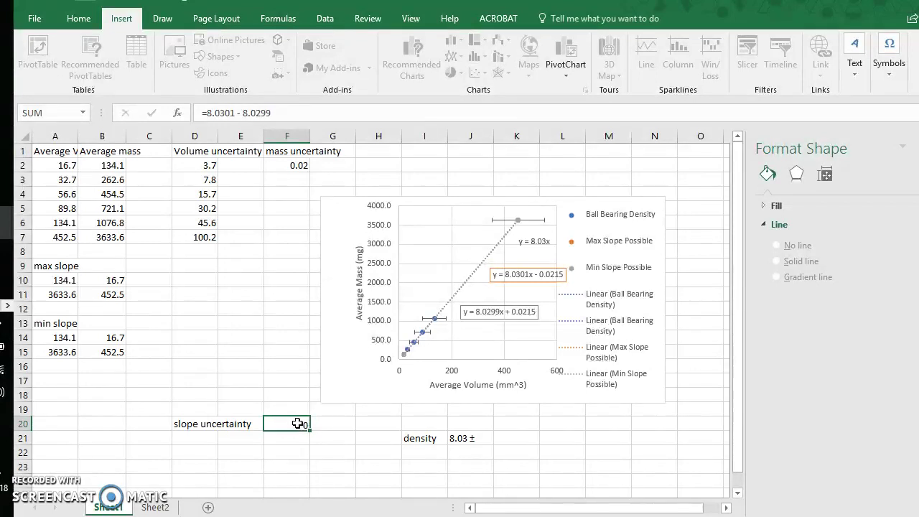
key(Return)
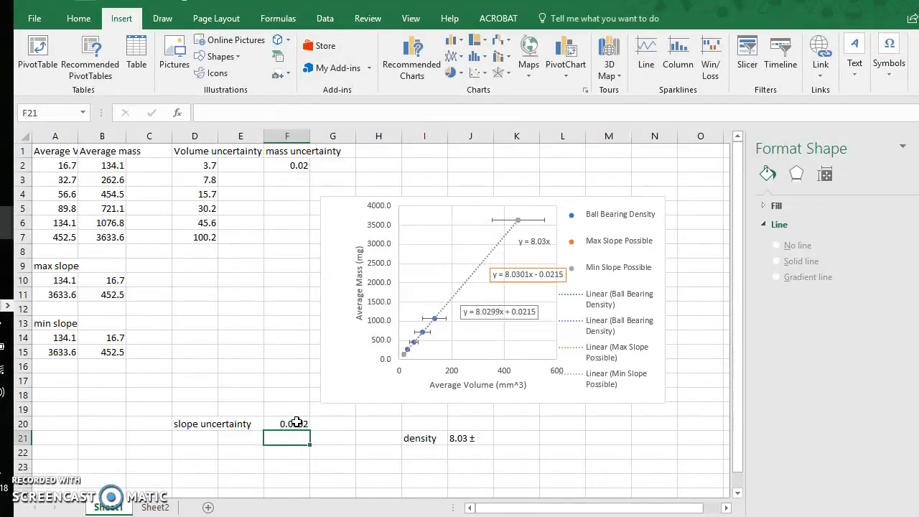
Remove the stray G2 reference so F20 reads =8.0301 - 8.0299, giving 0.0002.
click(297, 423)
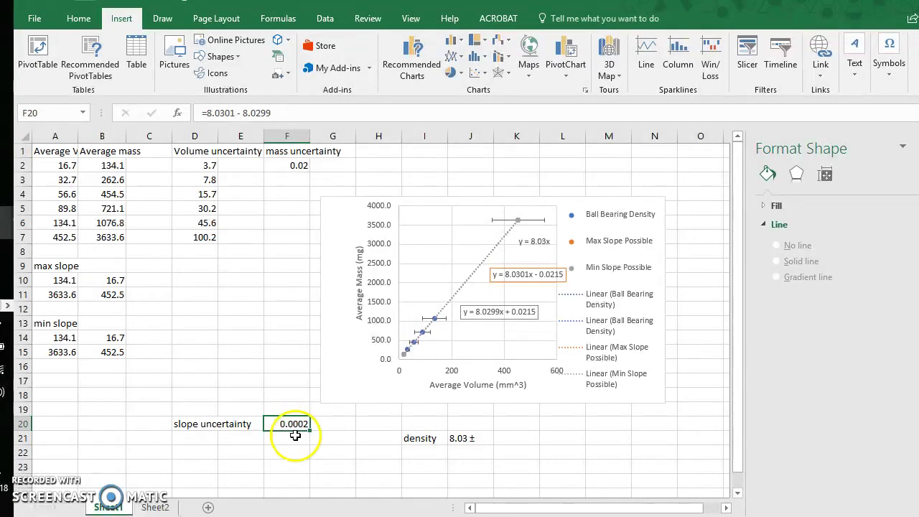
click(204, 112)
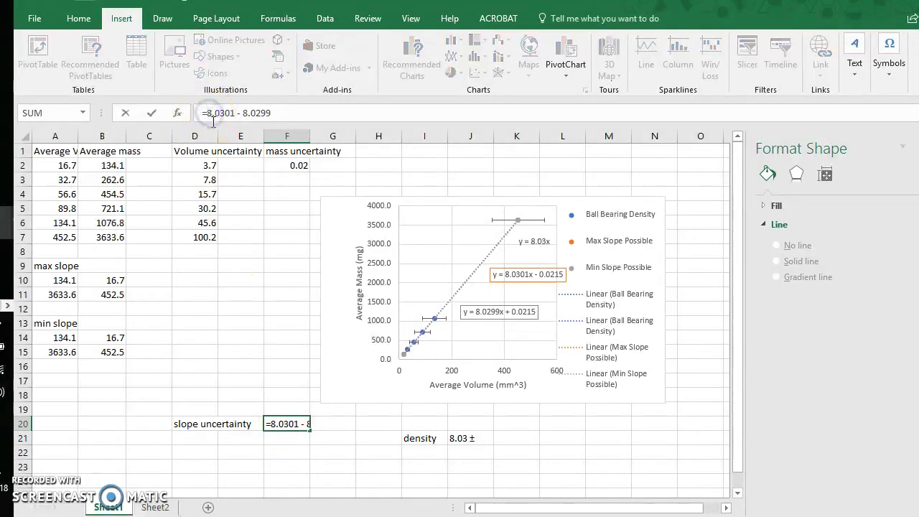
click(293, 440)
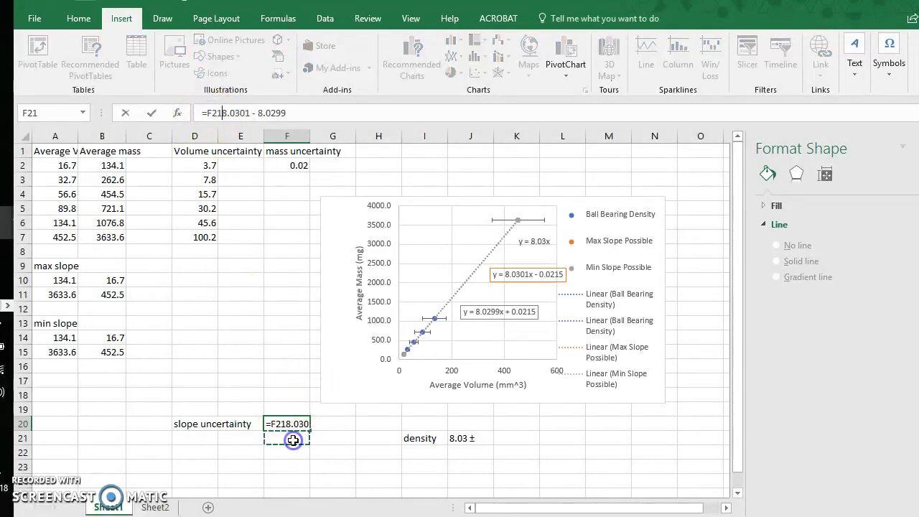
click(352, 421)
click(305, 423)
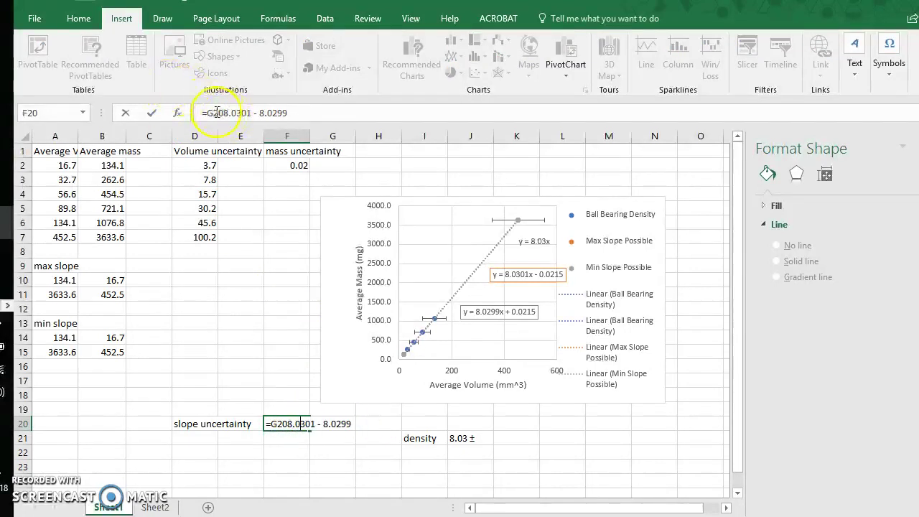
key(Delete)
key(Delete)
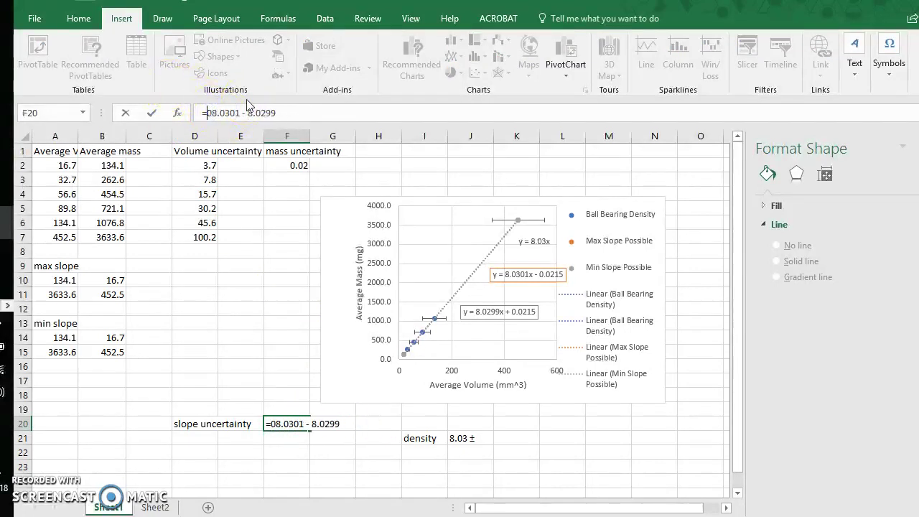
key(Return)
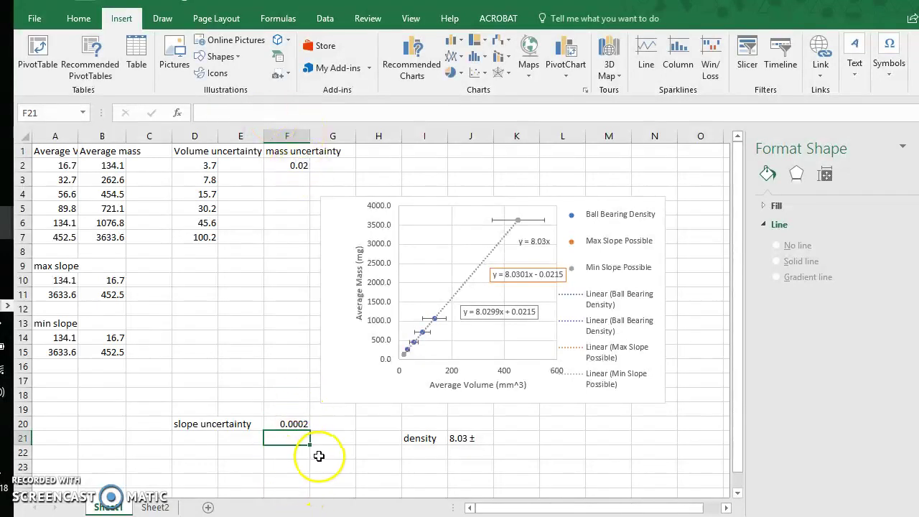
click(305, 422)
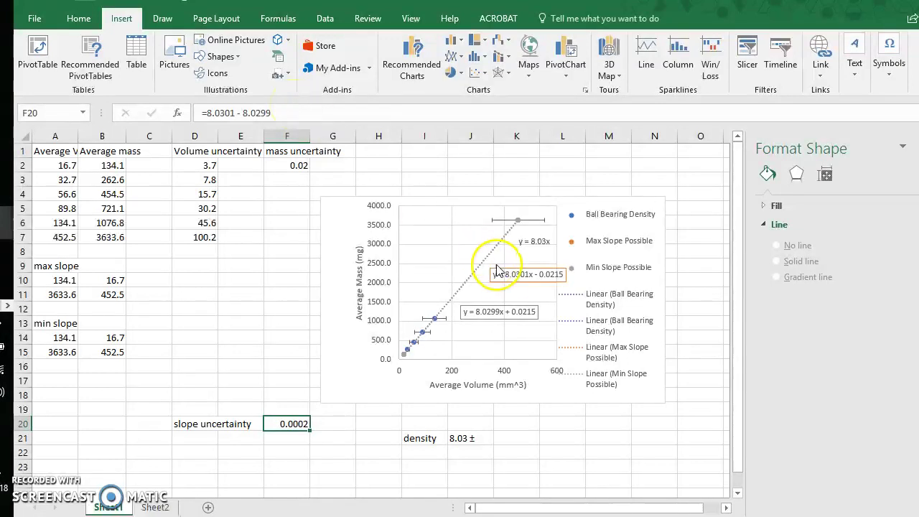
Enter =F20/2 in F21 to show half the slope uncertainty, 1E-04.
click(275, 444)
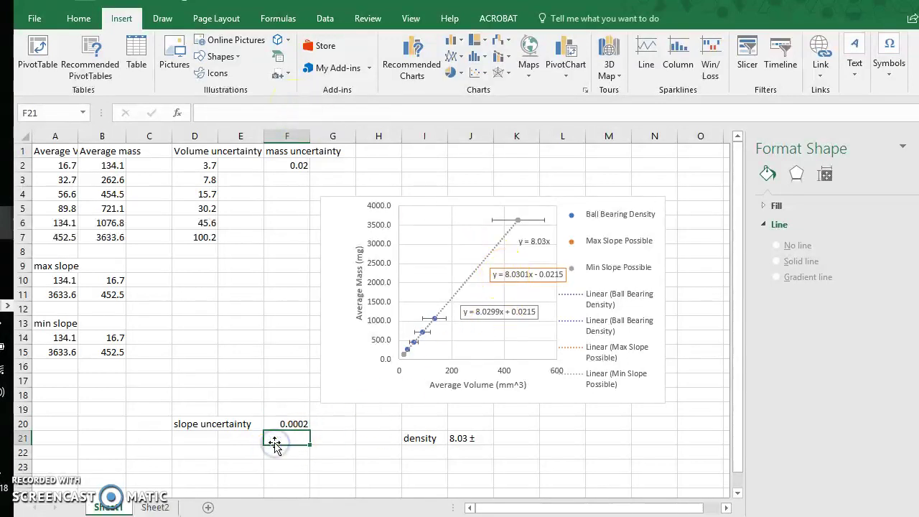
text(=)
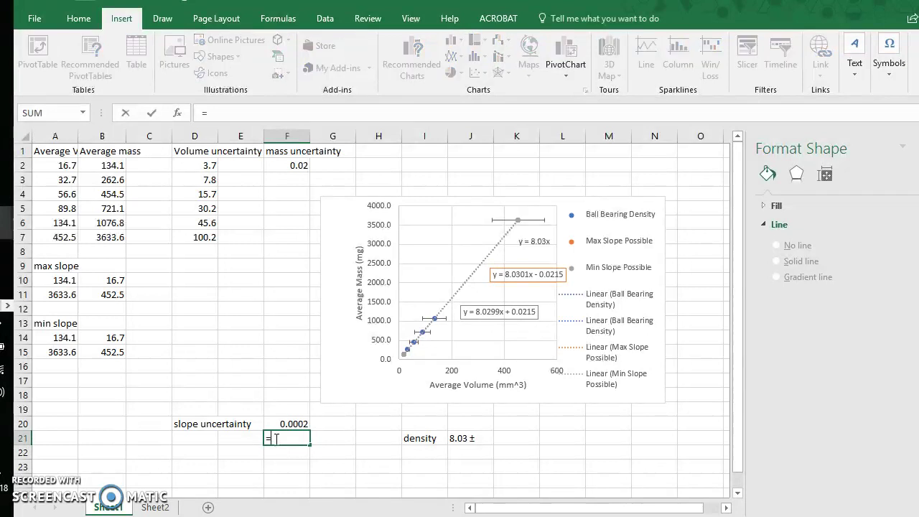
click(291, 424)
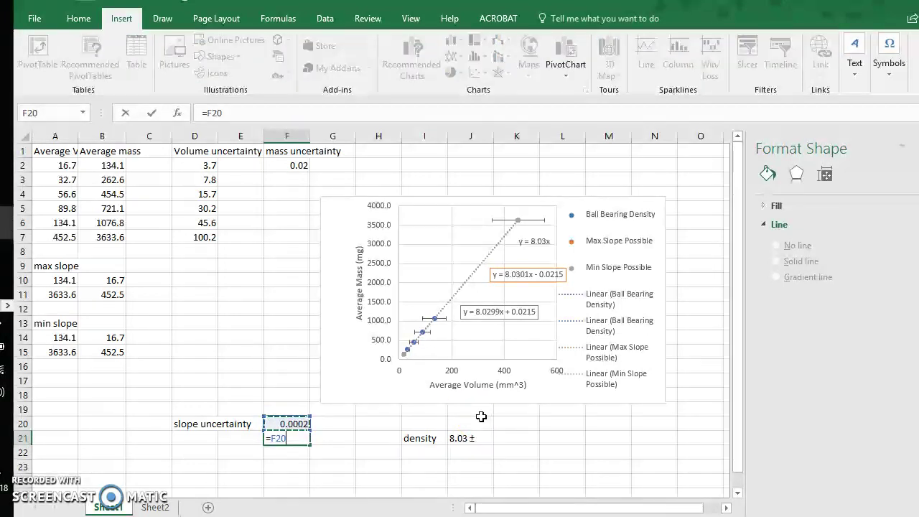
text(/2)
key(Return)
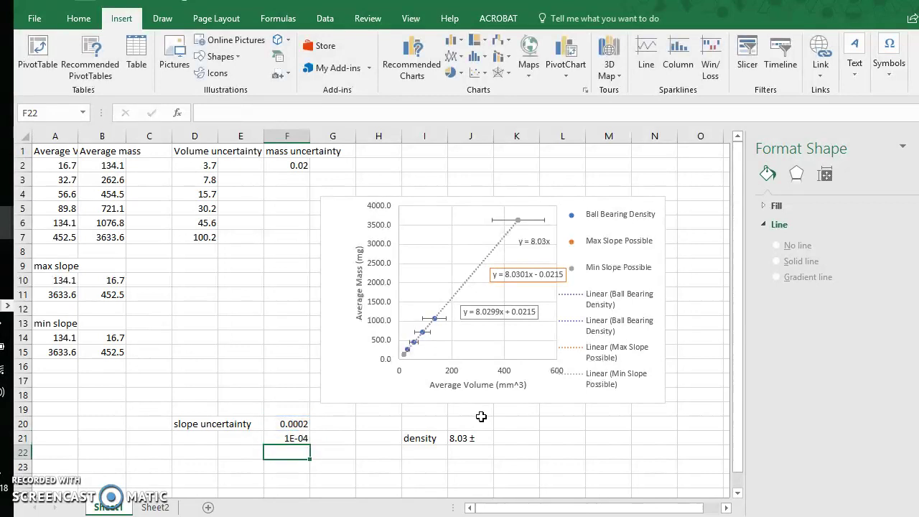
Correct the uncertainty in the J21 density entry to ± 0.0001.
click(294, 440)
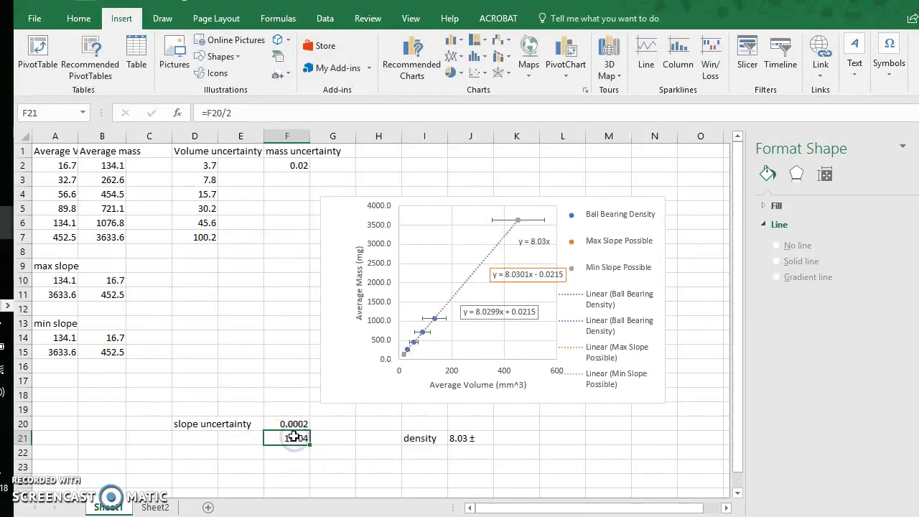
click(470, 438)
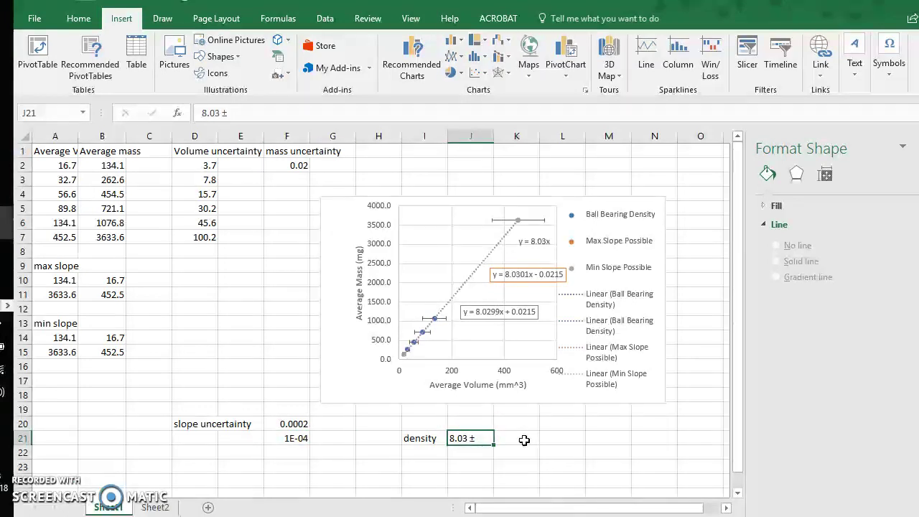
click(289, 112)
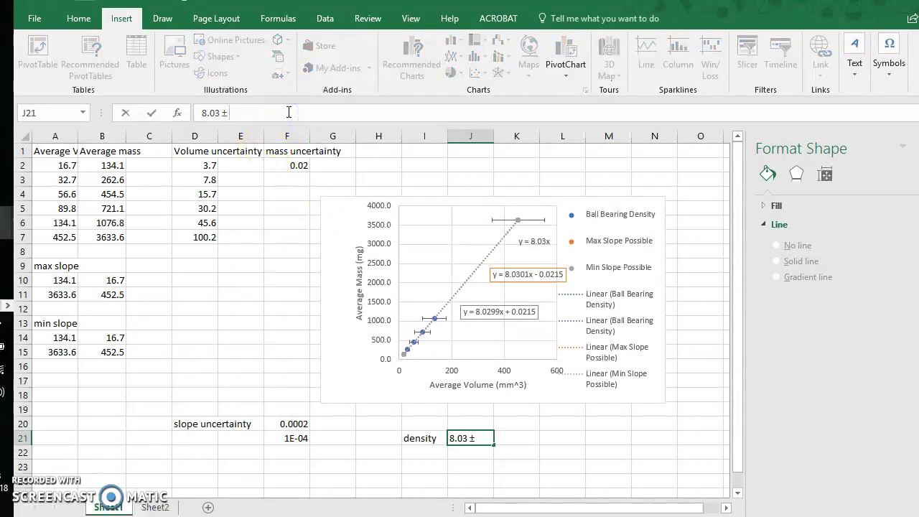
text(0.001)
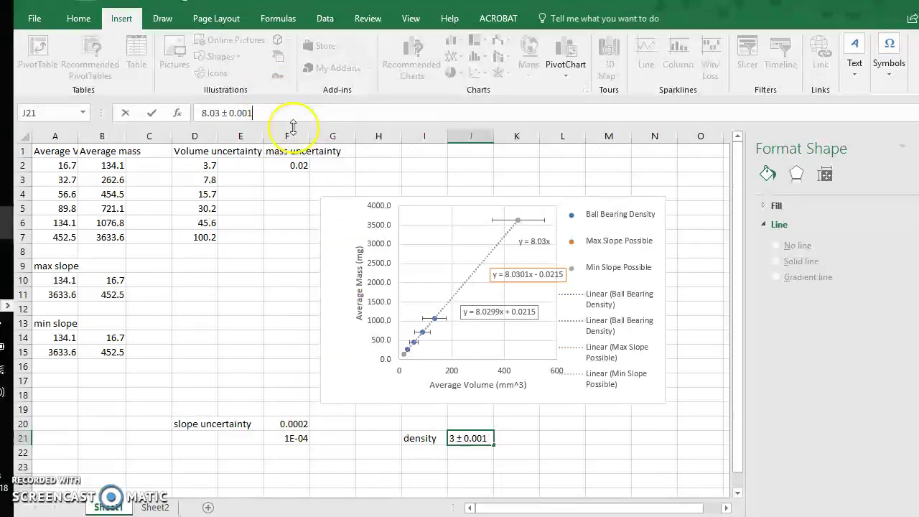
key(BackSpace)
text(0)
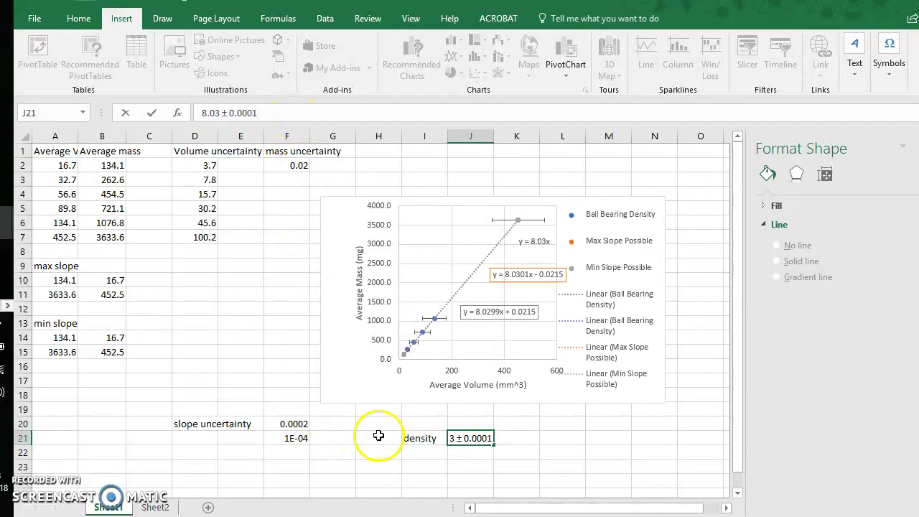
click(288, 448)
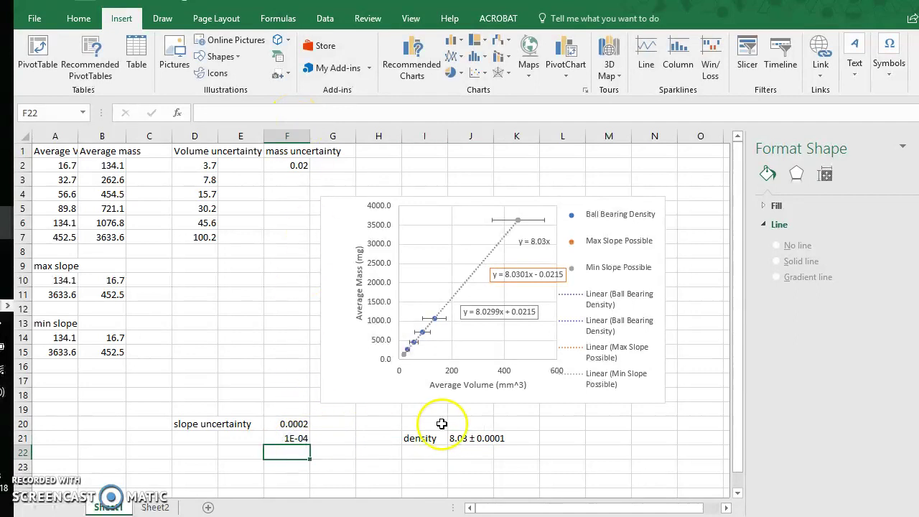
Pad the density value to 8.0300 and append the mg/mm^3 units in J21.
click(466, 438)
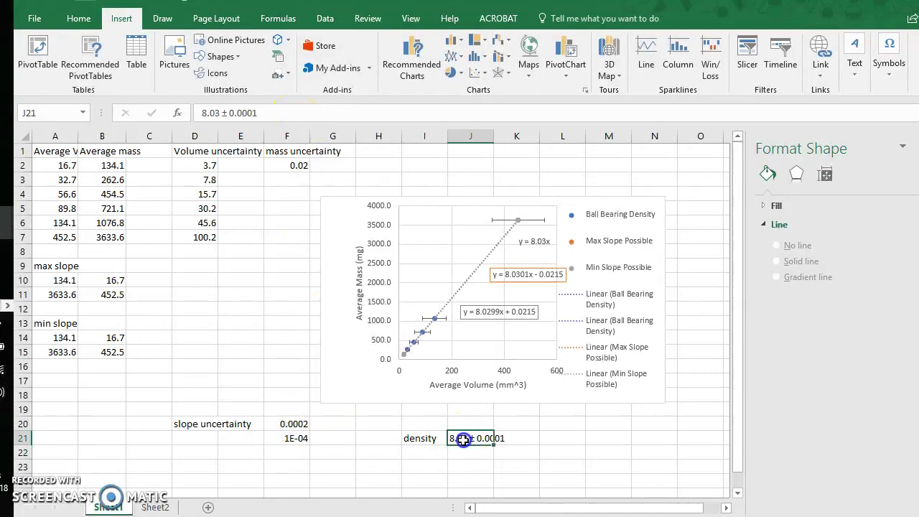
click(220, 113)
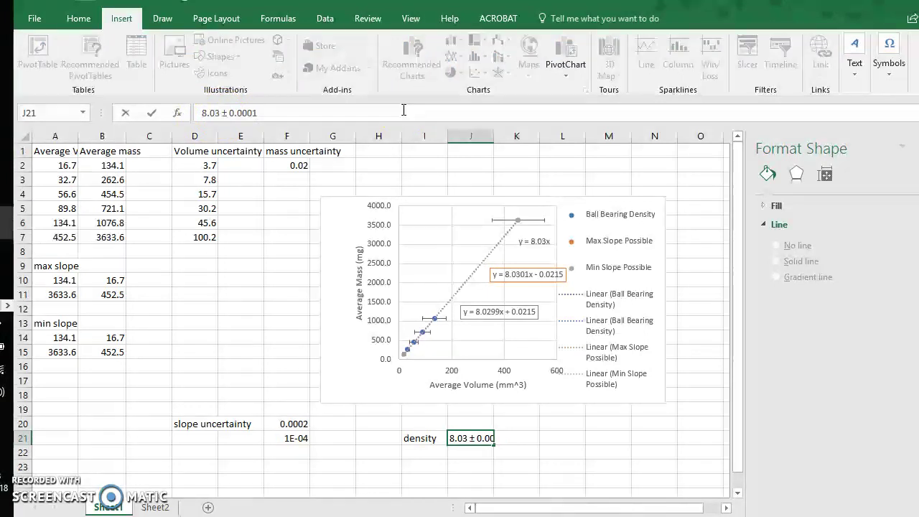
text(0)
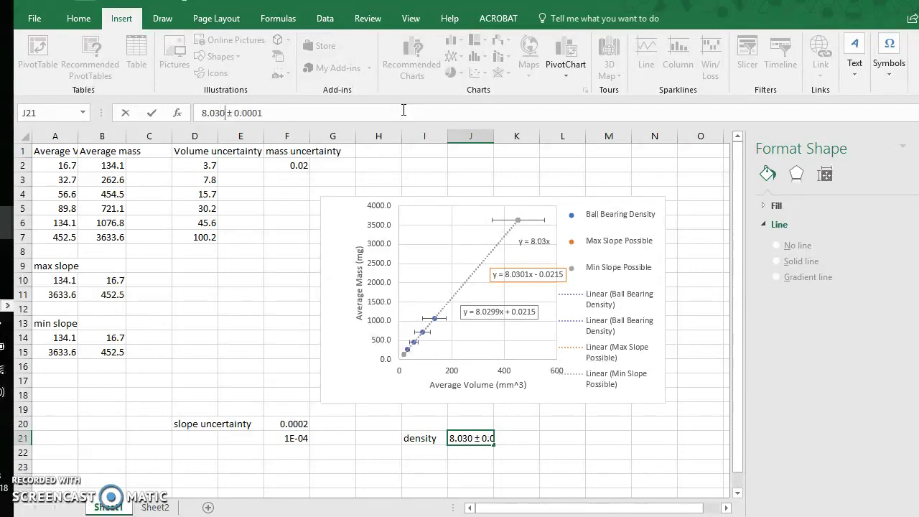
text(0)
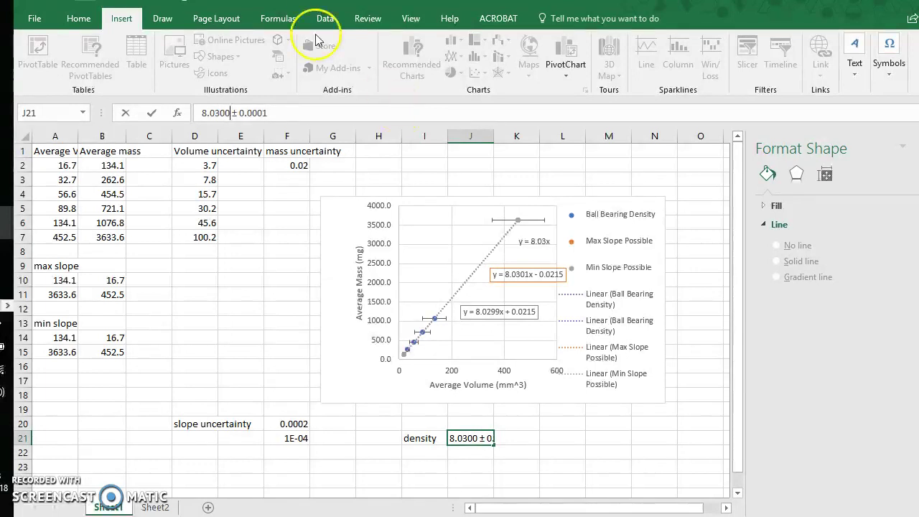
click(575, 438)
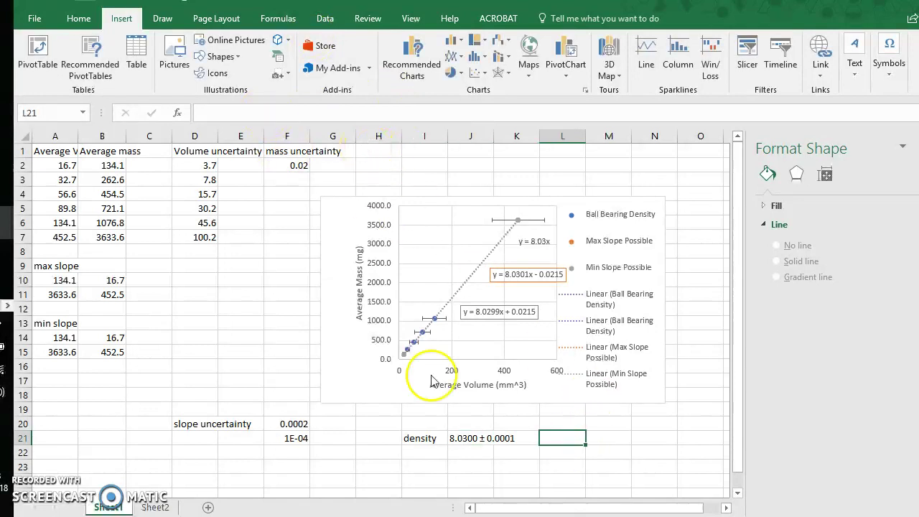
click(474, 439)
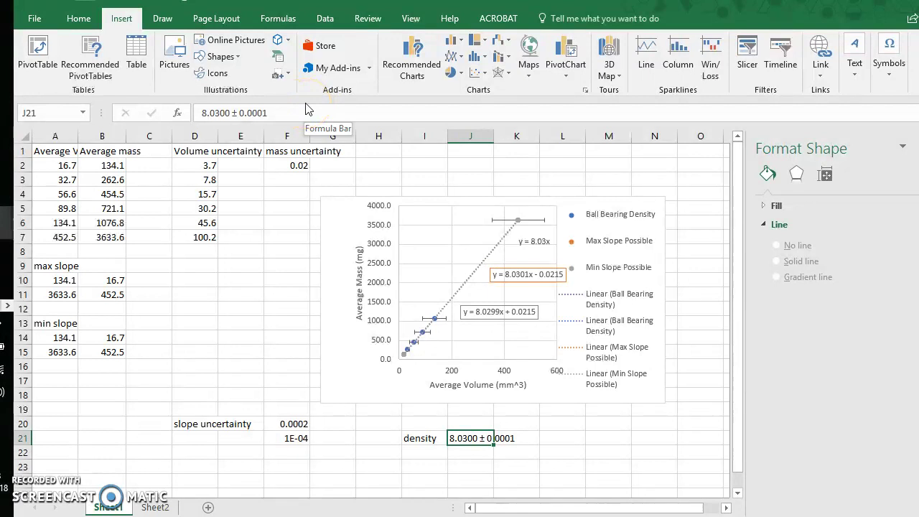
click(313, 115)
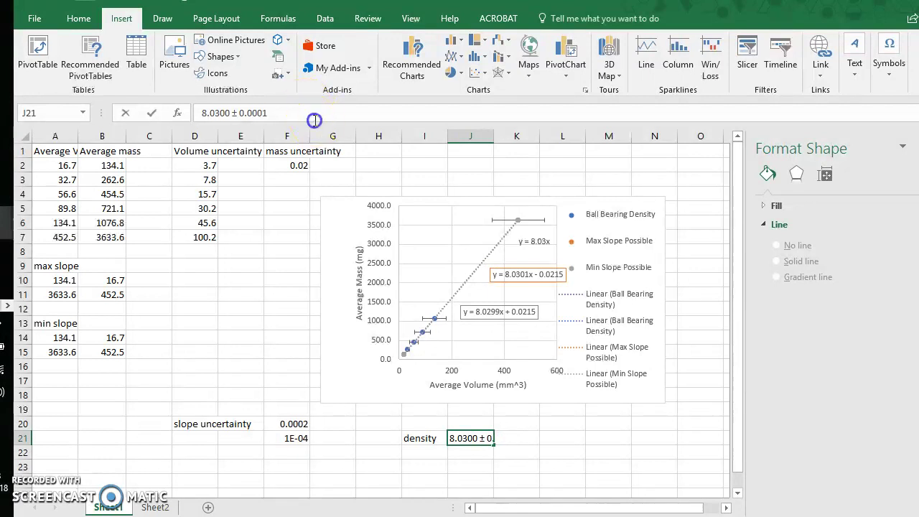
text(mg/)
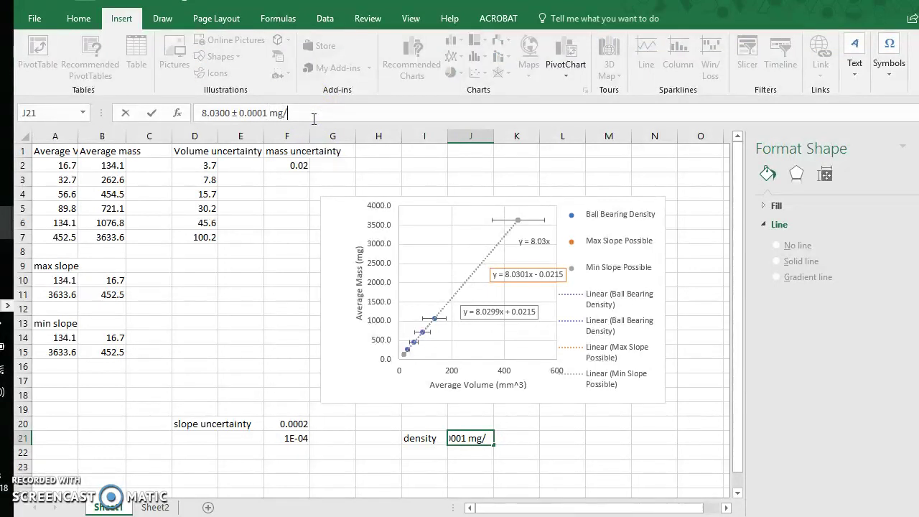
text(mm^3)
key(Return)
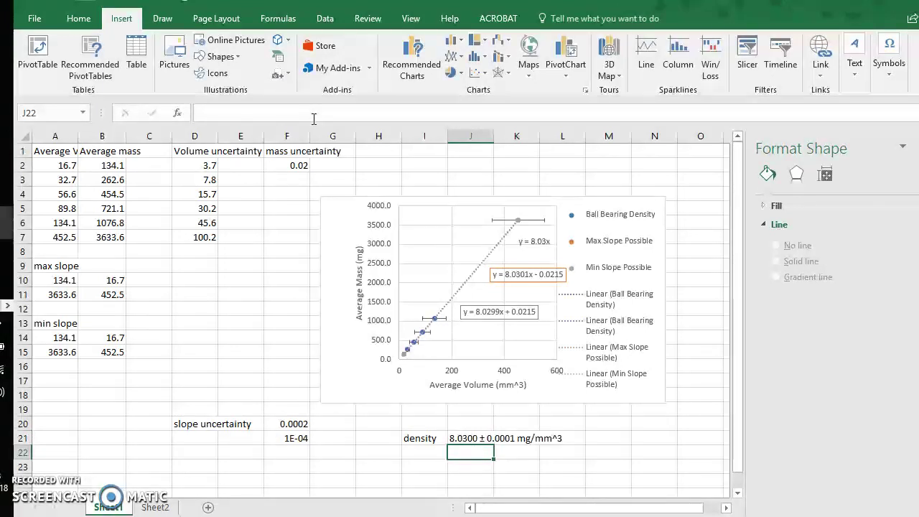
Type the note 'Error bars too small to show' into I22 below the density row.
drag(400, 436, 574, 438)
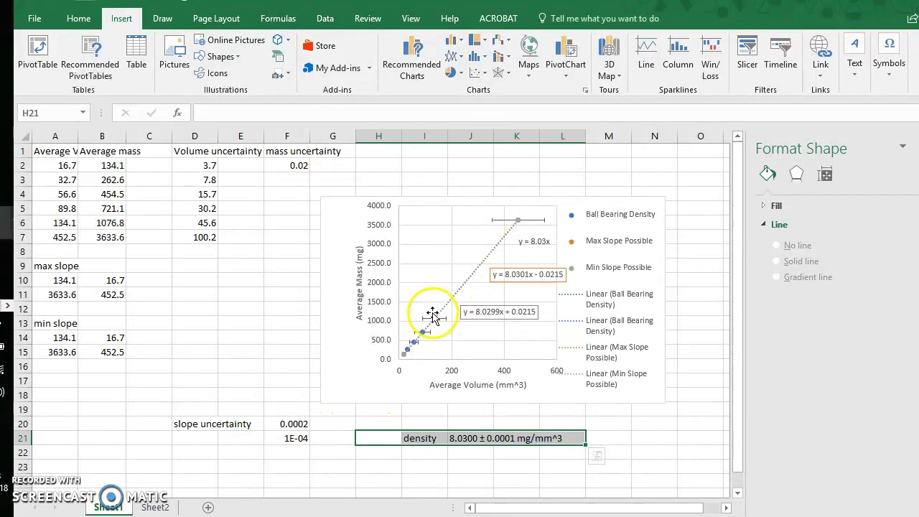
click(415, 455)
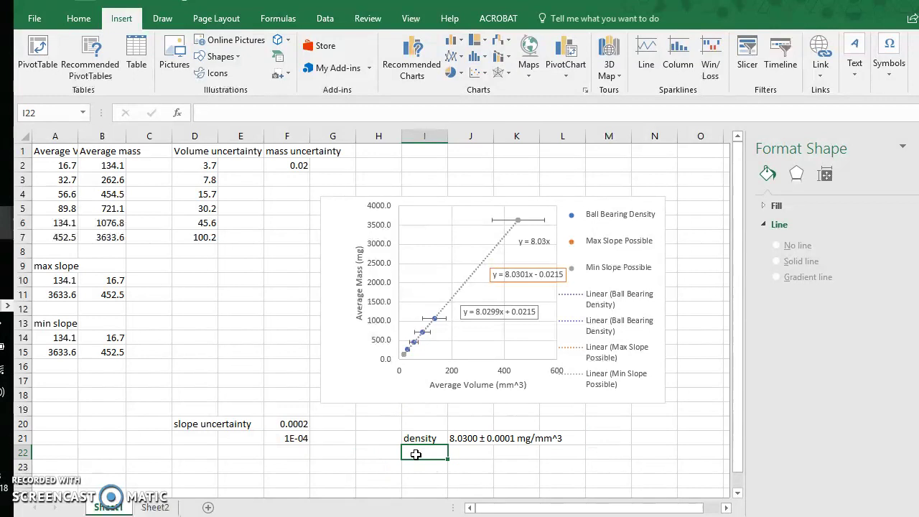
text(Error b)
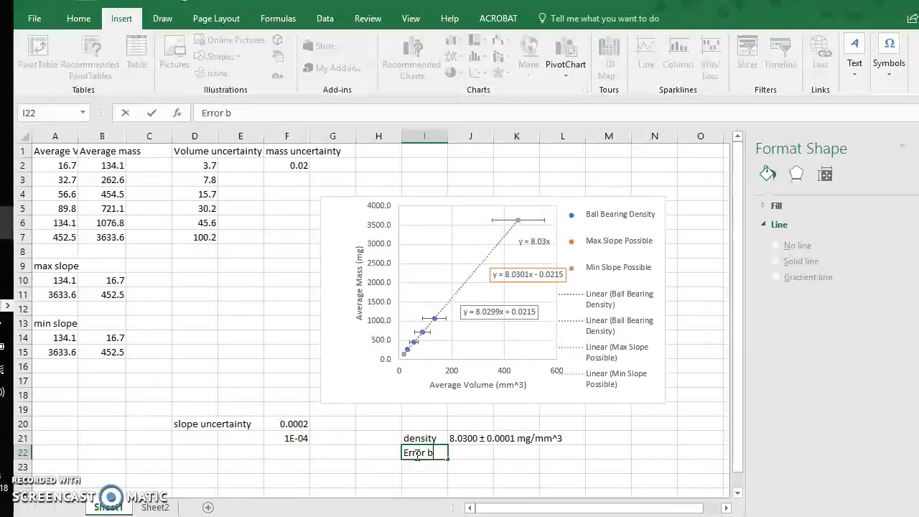
text(ars too small to show)
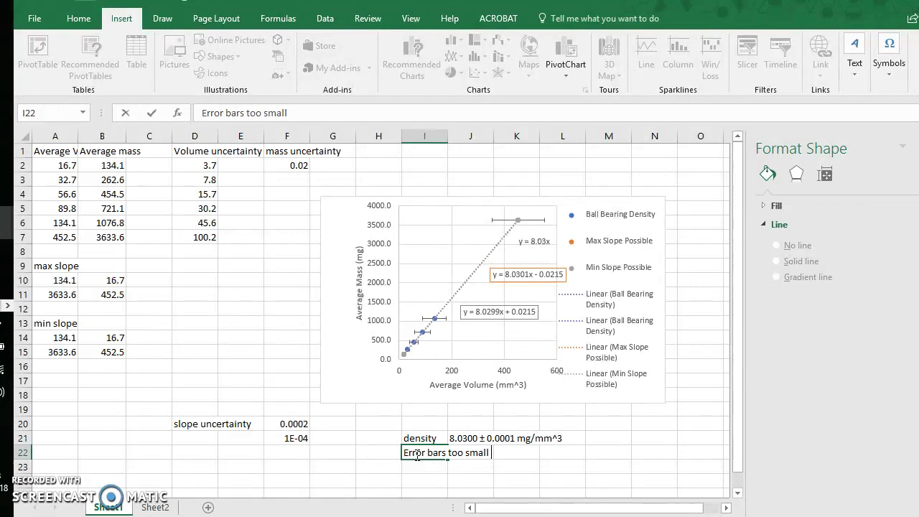